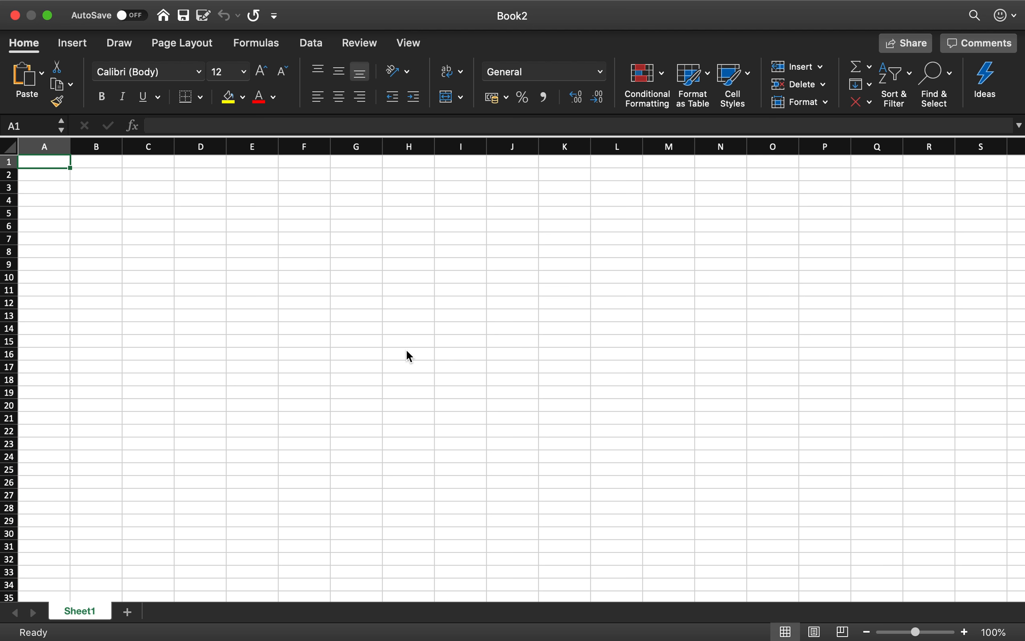
# - Save the blank workbook to the Desktop as "1_Items of clothing" in Excel Workbook format
pyautogui.press('super+s')
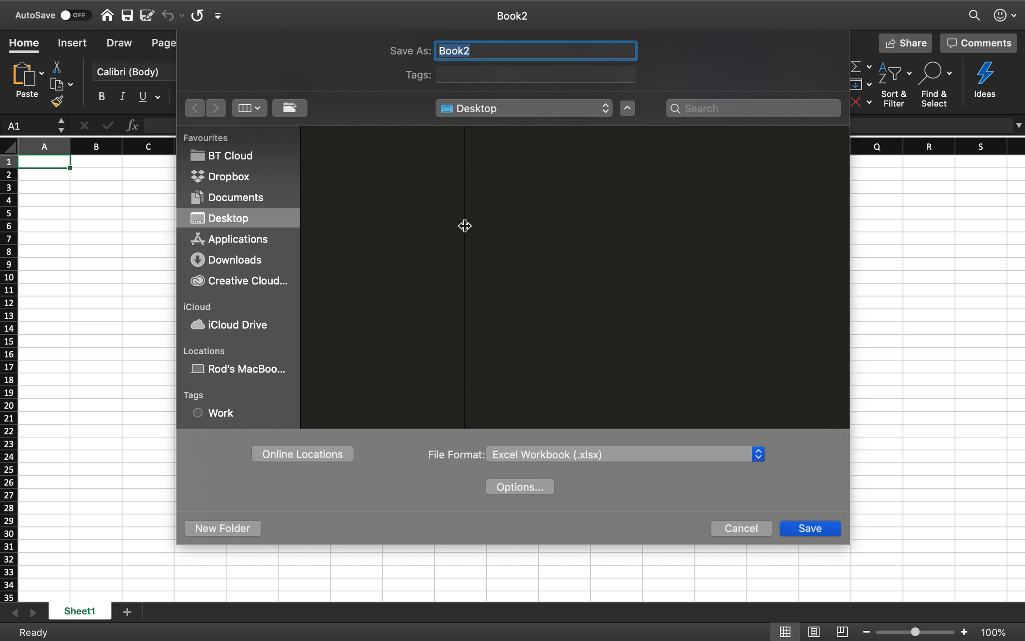
pyautogui.press('BackSpace')
pyautogui.write('!')
pyautogui.press('BackSpace')
pyautogui.write('1_Items of clothing')
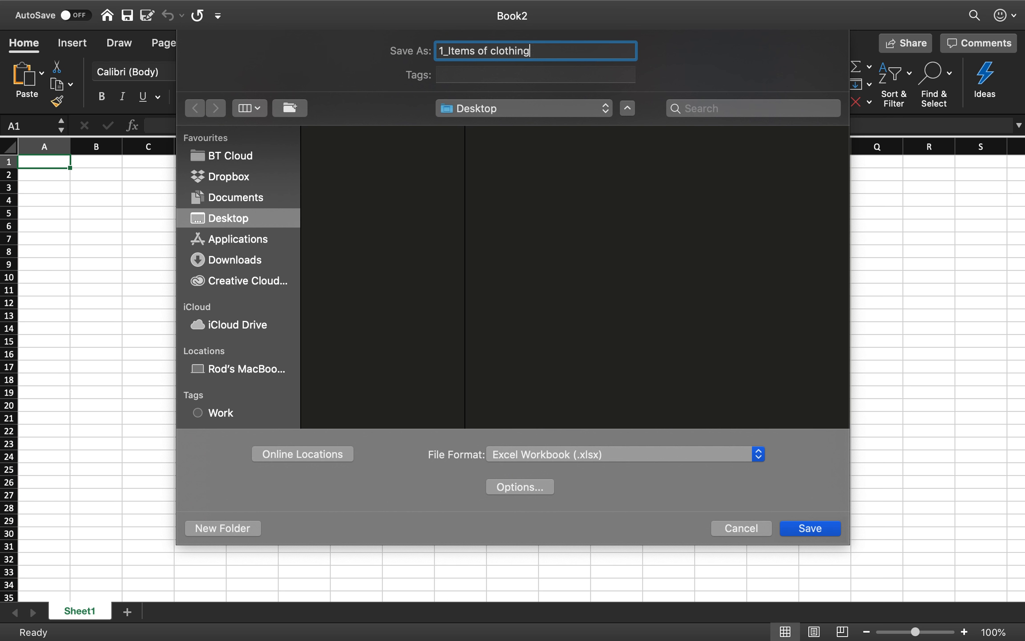
pyautogui.press('Return')
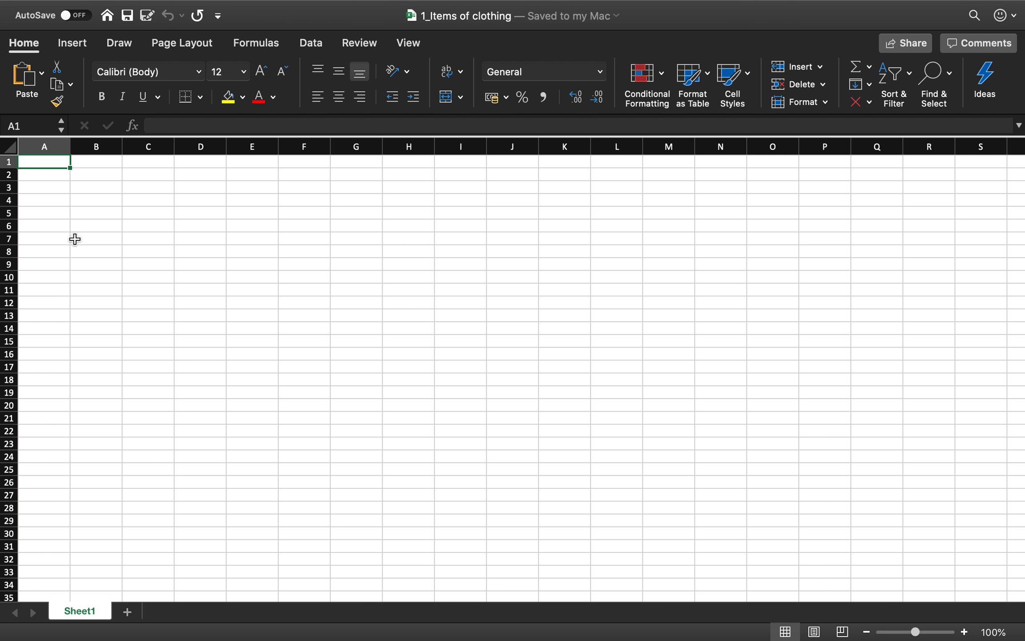
# - Enter the heading Months in A1 and list January, February, March and April in A2 to A5
pyautogui.write('Months')
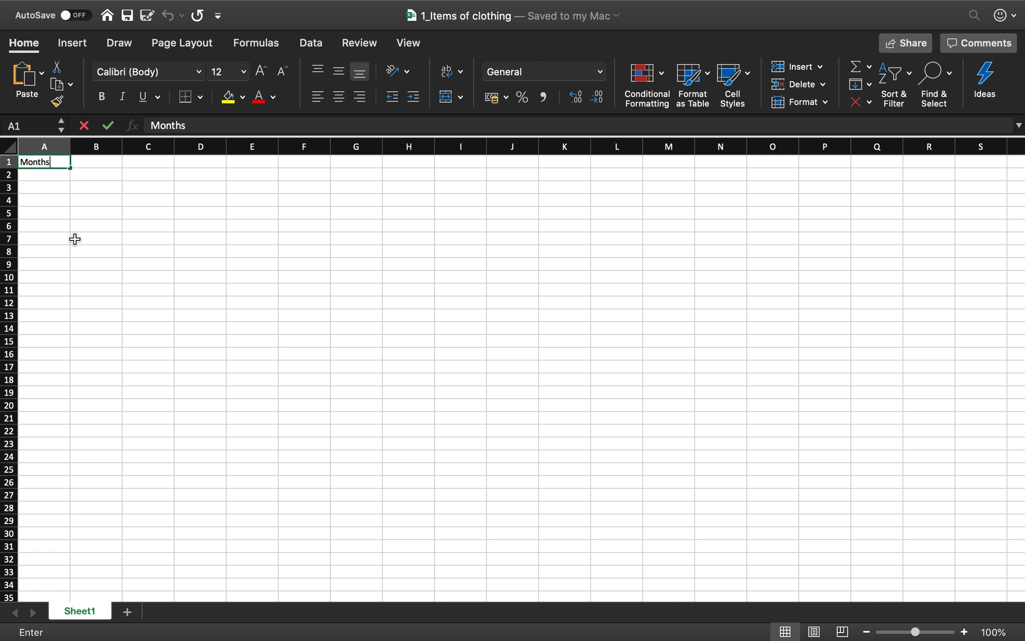
pyautogui.press('Return')
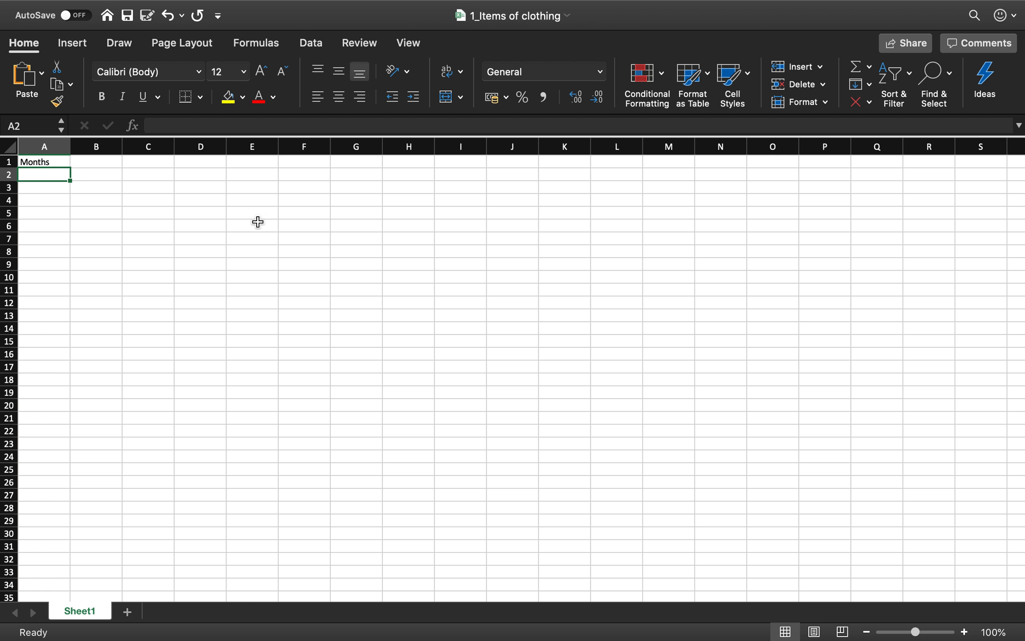
pyautogui.write('January')
pyautogui.press('Return')
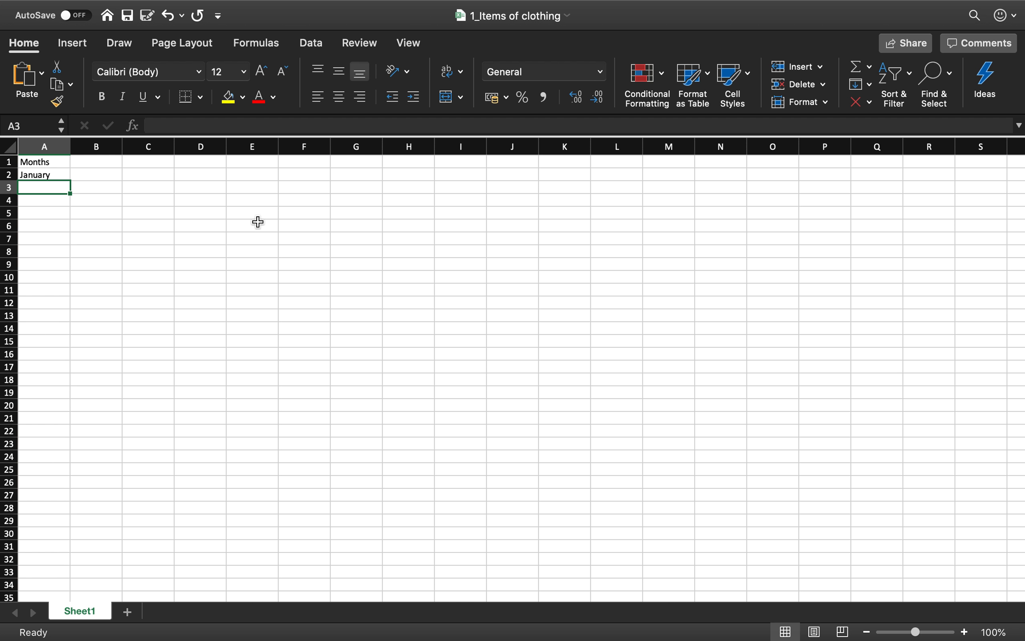
pyautogui.write('February')
pyautogui.press('Return')
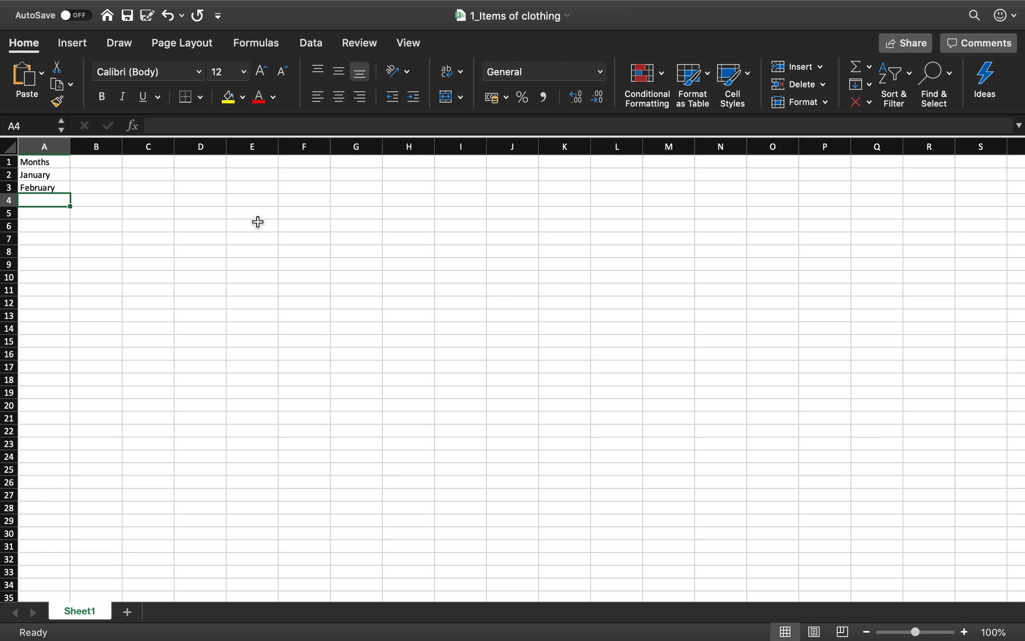
pyautogui.write('March')
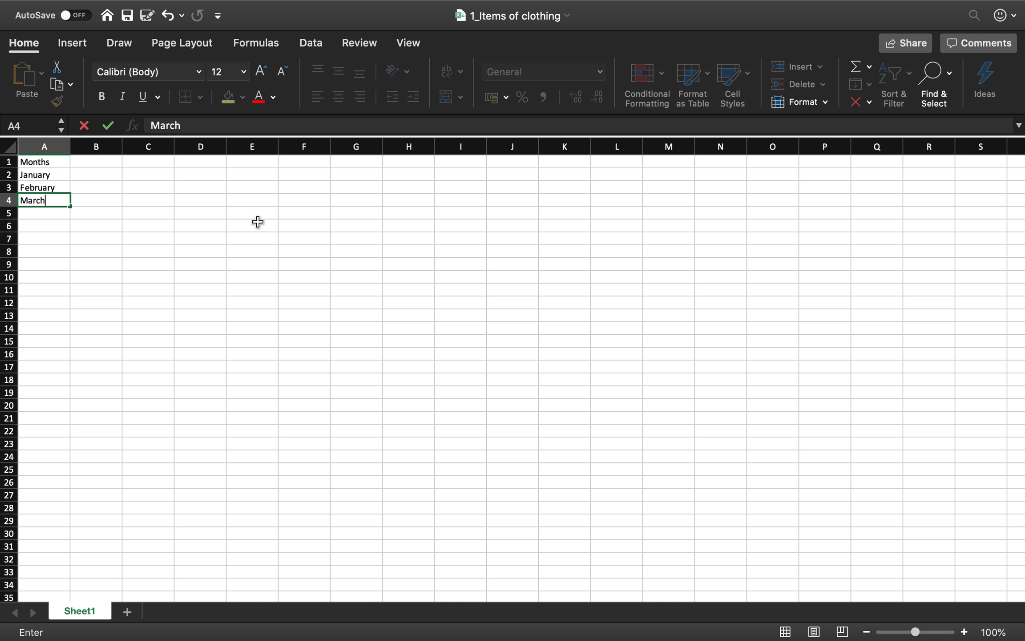
pyautogui.press('Return')
pyautogui.write('April')
pyautogui.press('Return')
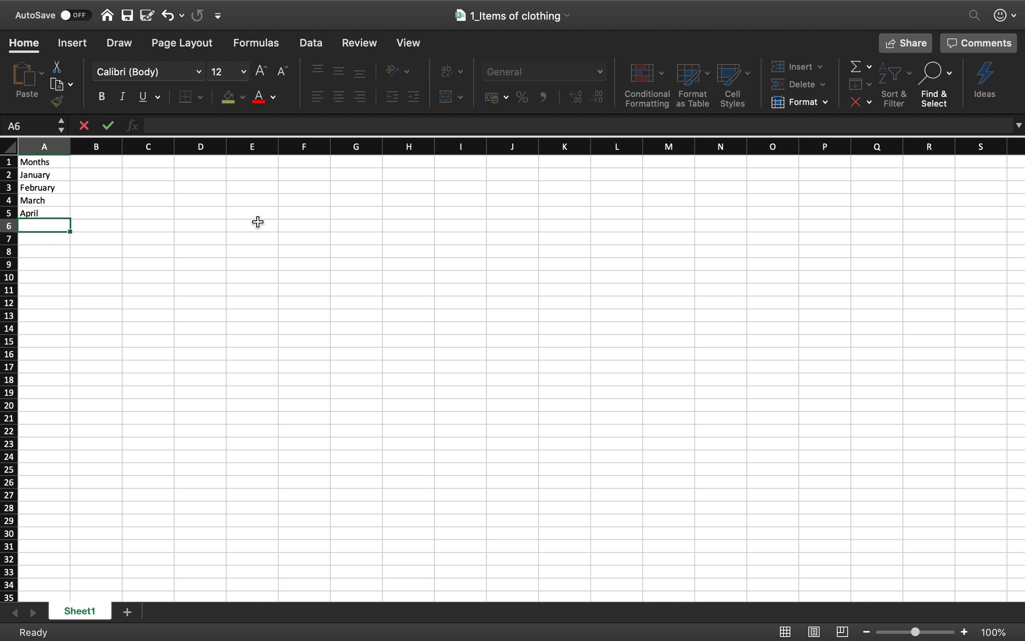
pyautogui.press('Up')
pyautogui.press('Up')
# - Enter the column headings Shirts, Pants and Sweaters in cells B1, C1 and D1
pyautogui.press('Up')
pyautogui.press('Up')
pyautogui.press('Down')
pyautogui.press('Down')
pyautogui.press('Down')
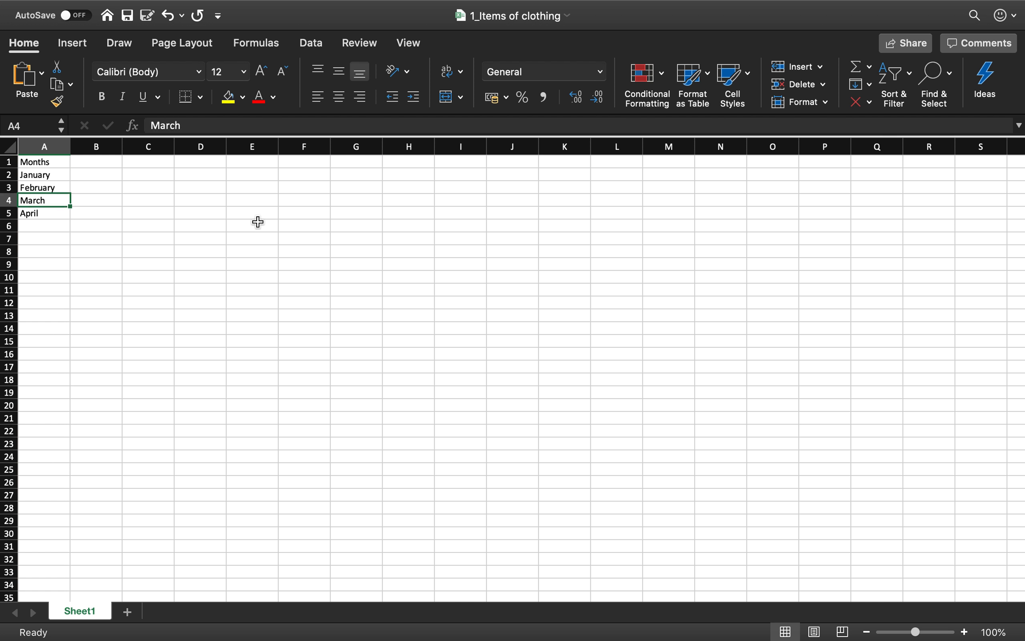
pyautogui.press('Up')
pyautogui.press('Up')
pyautogui.press('Up')
pyautogui.press('Up')
pyautogui.press('Right')
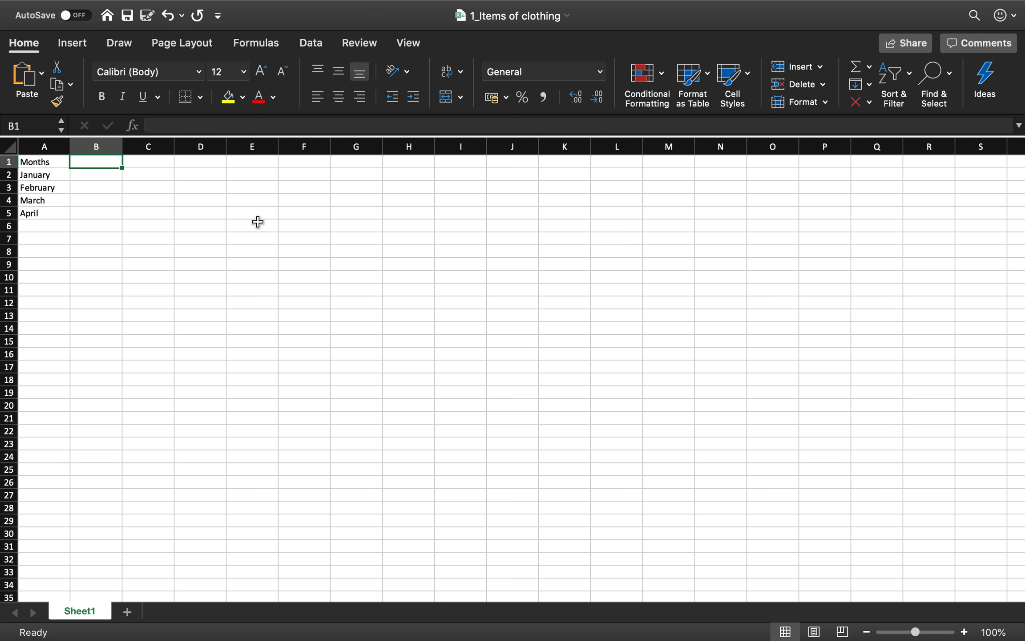
pyautogui.write('Shirt')
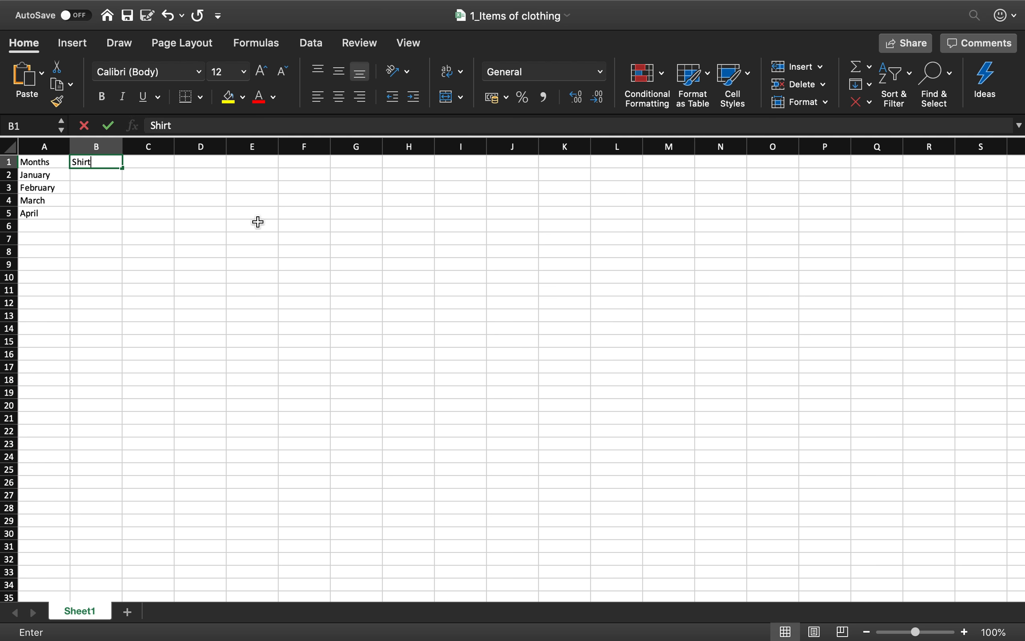
pyautogui.write('s')
pyautogui.press('Return')
pyautogui.press('Up')
pyautogui.press('Right')
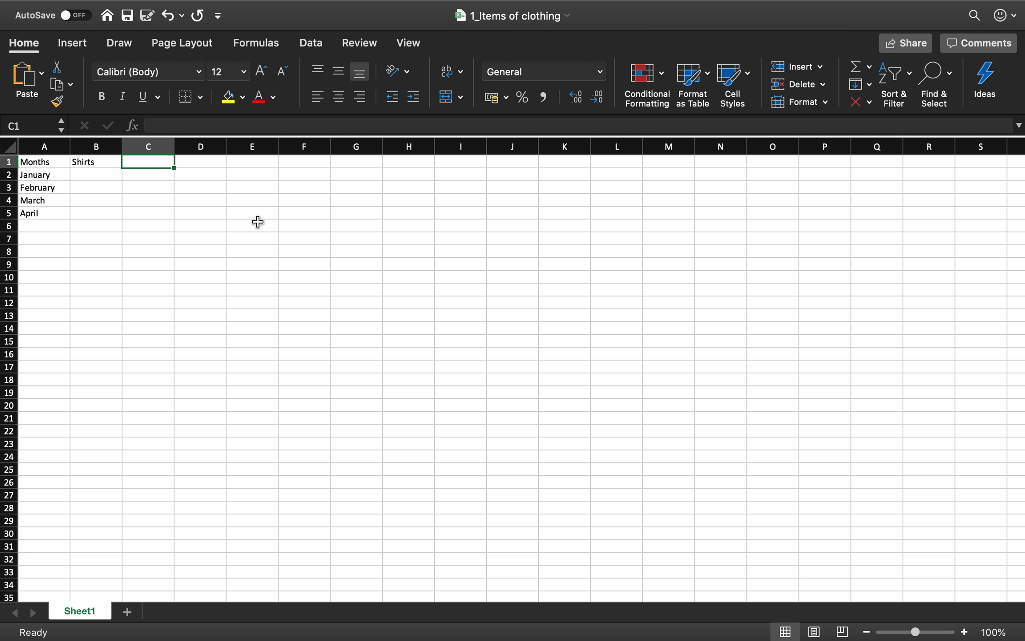
pyautogui.write('Pants')
pyautogui.press('Return')
pyautogui.press('Up')
pyautogui.press('Right')
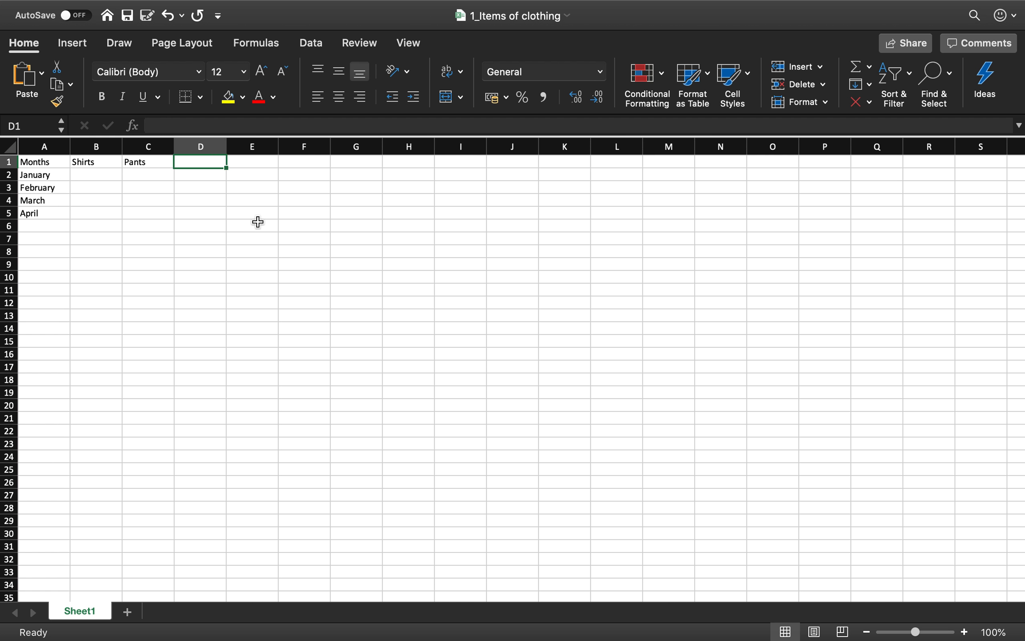
pyautogui.write('Sweaters')
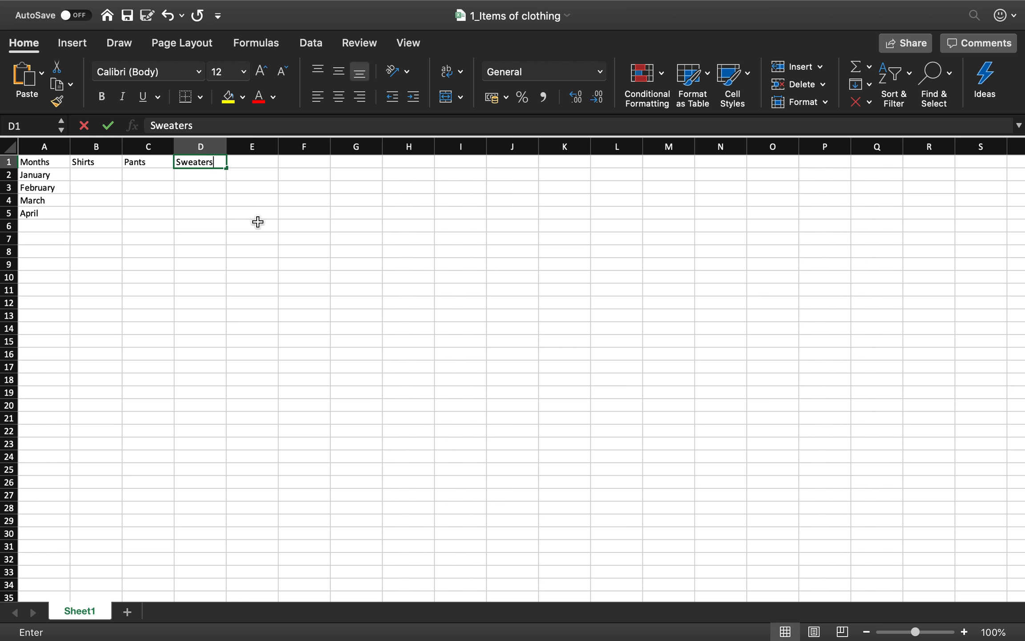
pyautogui.press('Return')
pyautogui.press('Left')
pyautogui.press('Left')
pyautogui.press('Up')
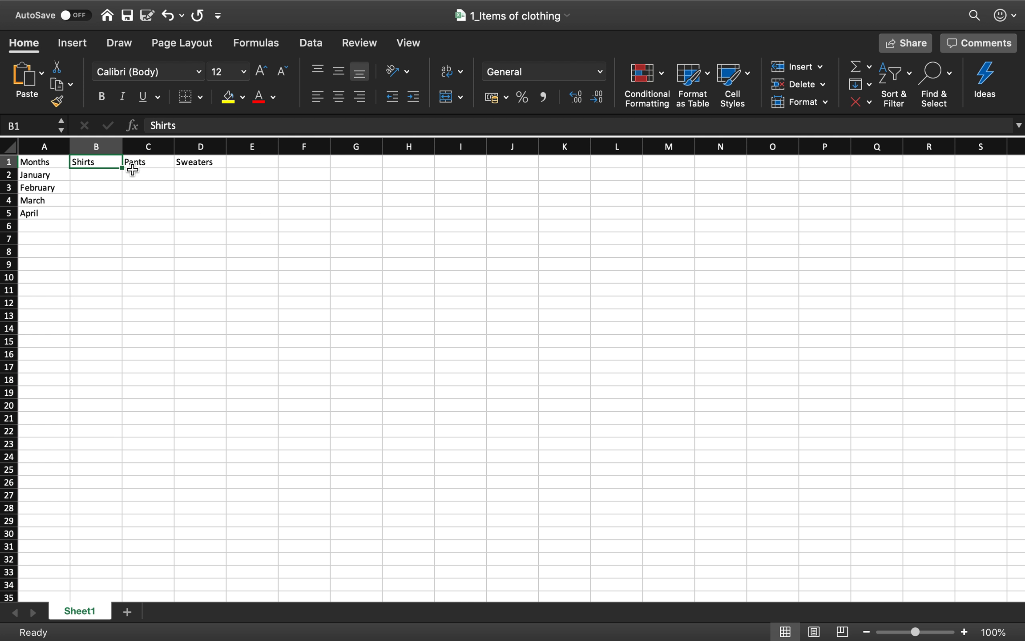
# - Make the text in row 1 and in column A bold
pyautogui.click(10, 162)
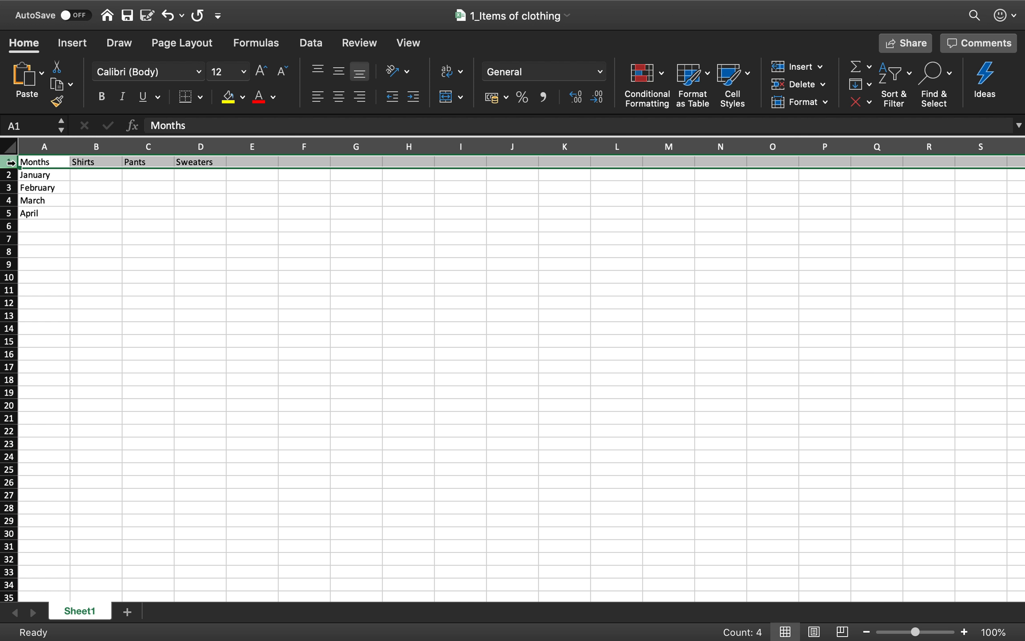
pyautogui.press('super+b')
pyautogui.click(45, 145)
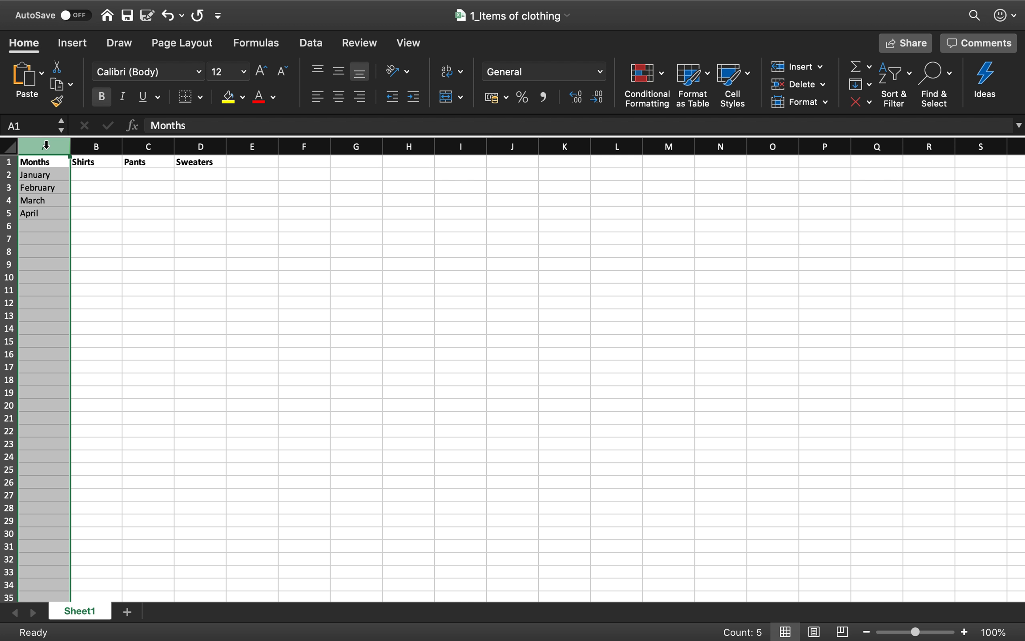
pyautogui.press('super+b')
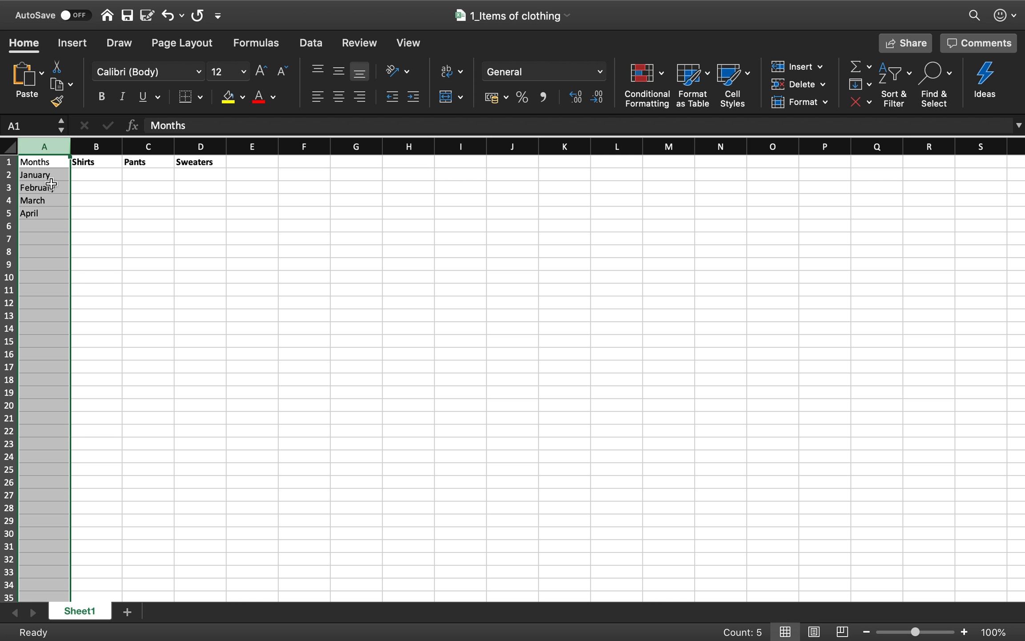
pyautogui.press('super+b')
pyautogui.click(102, 176)
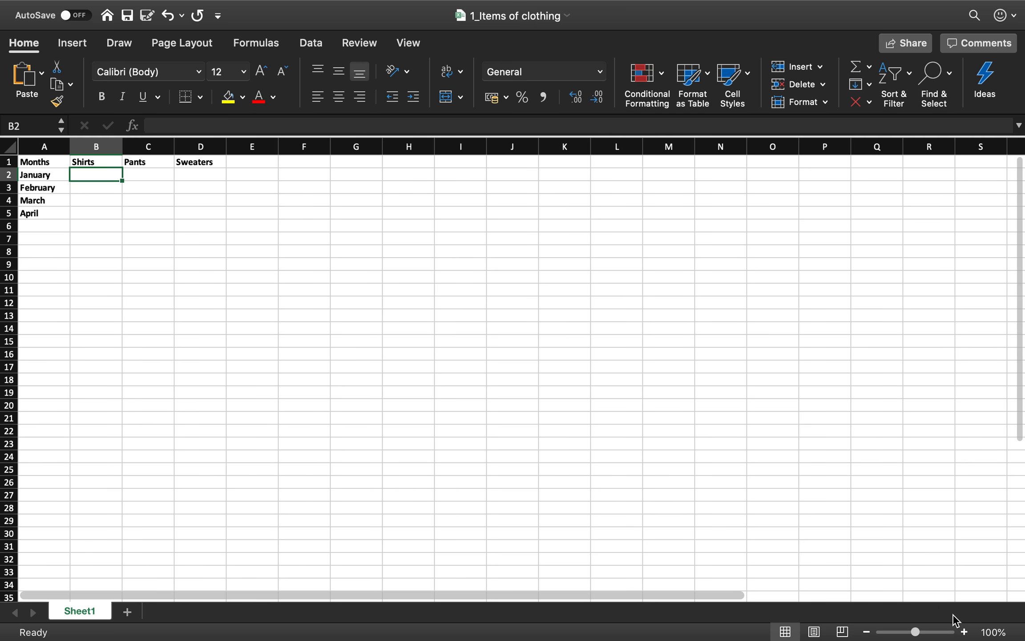
# - Enlarge the worksheet view to 170% and select cell B2, the January value for Shirts
pyautogui.click(964, 632)
pyautogui.click(965, 632)
pyautogui.click(964, 632)
pyautogui.click(964, 632)
pyautogui.click(964, 632)
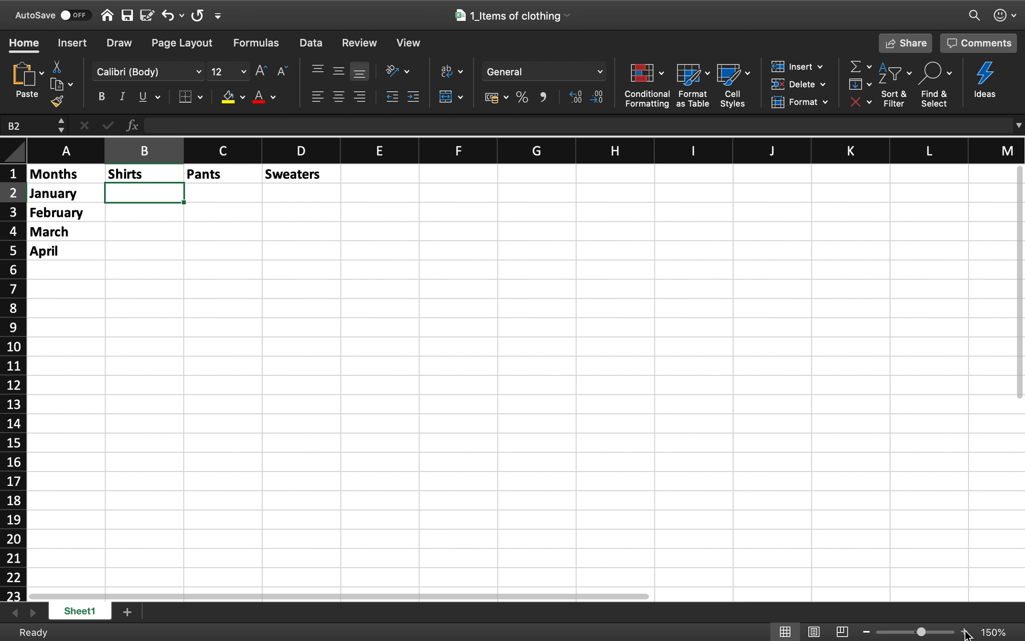
pyautogui.click(964, 632)
pyautogui.click(964, 632)
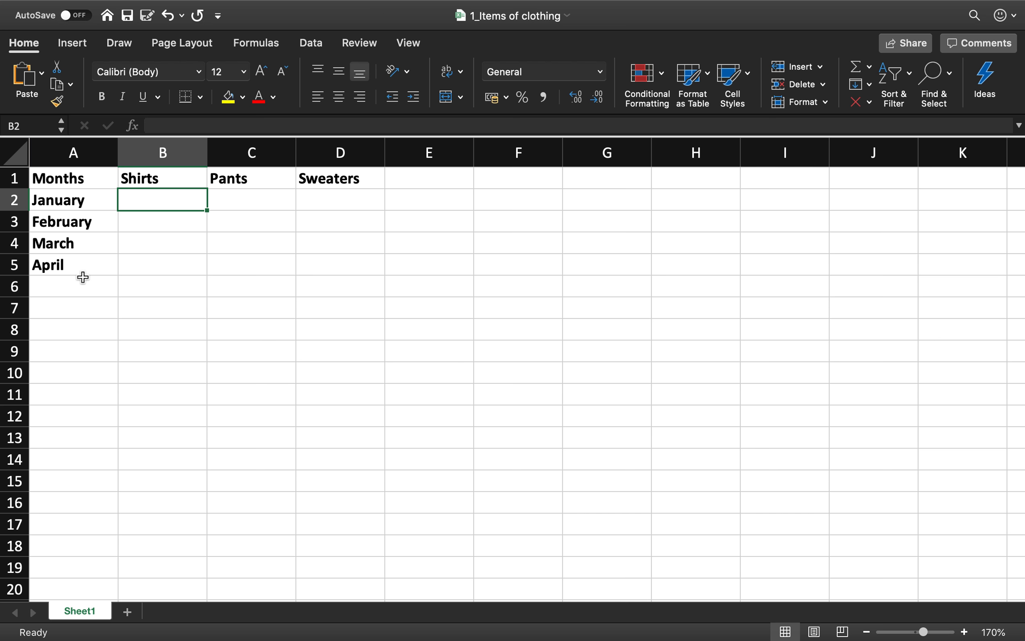
pyautogui.click(156, 247)
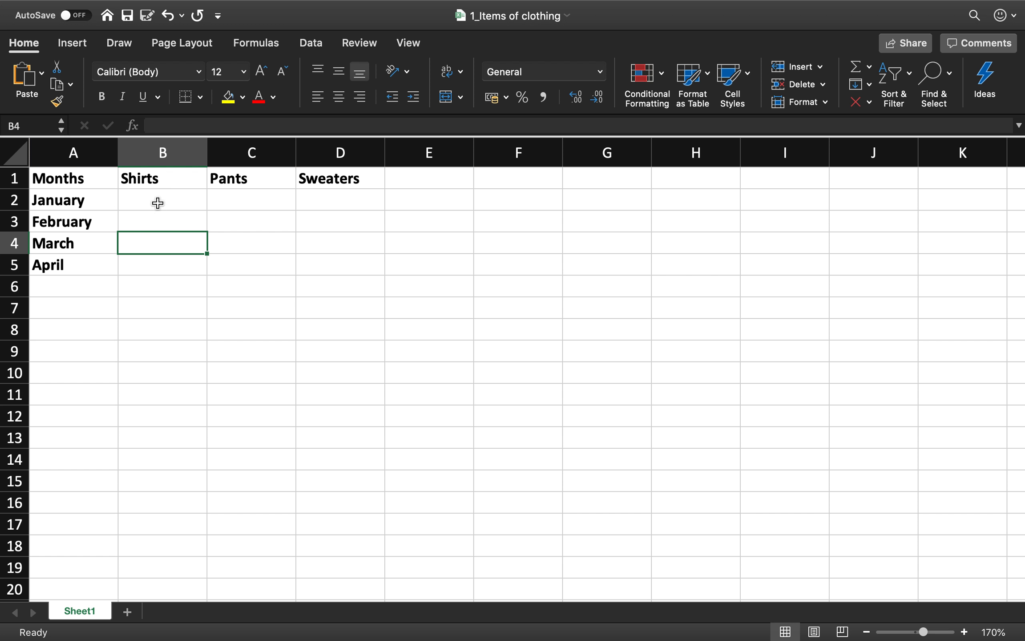
pyautogui.click(158, 203)
# - Create a new blank workbook and save it to the Desktop as "2_Shirts"
pyautogui.click(100, 12)
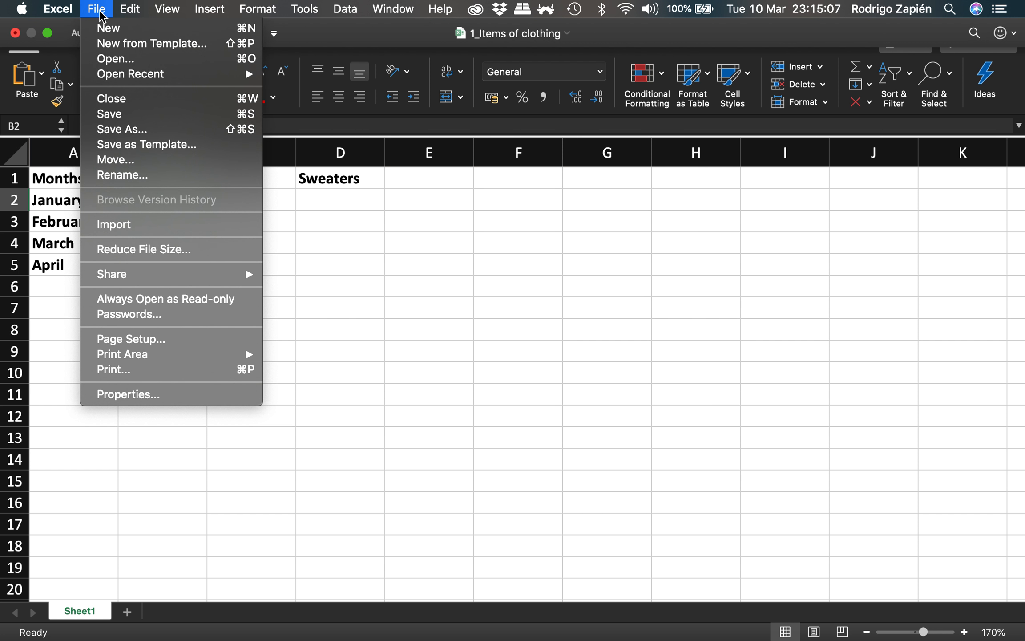
pyautogui.click(154, 30)
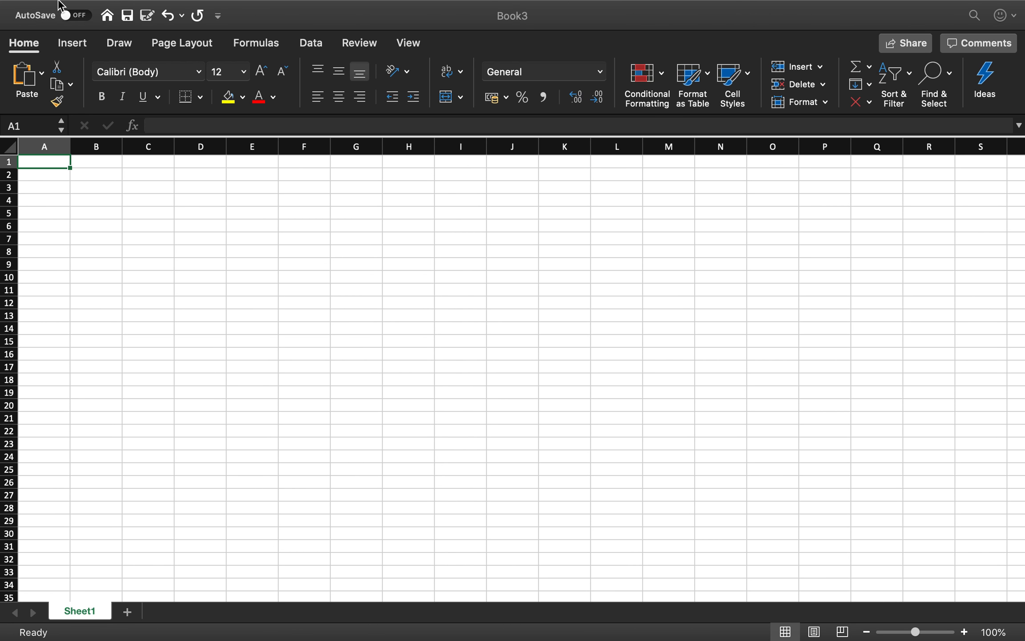
pyautogui.click(94, 9)
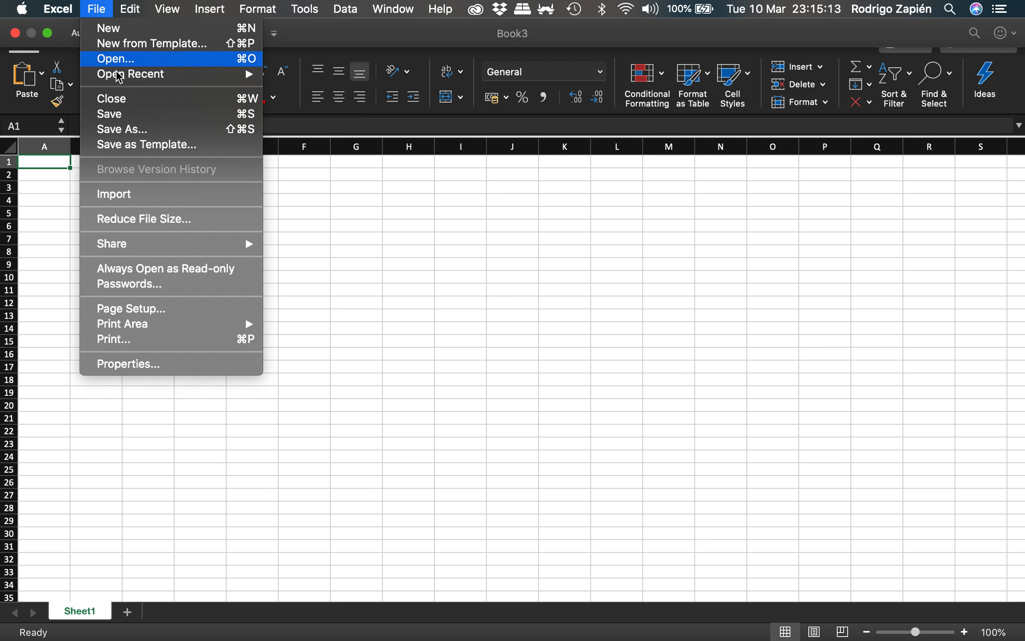
pyautogui.click(136, 129)
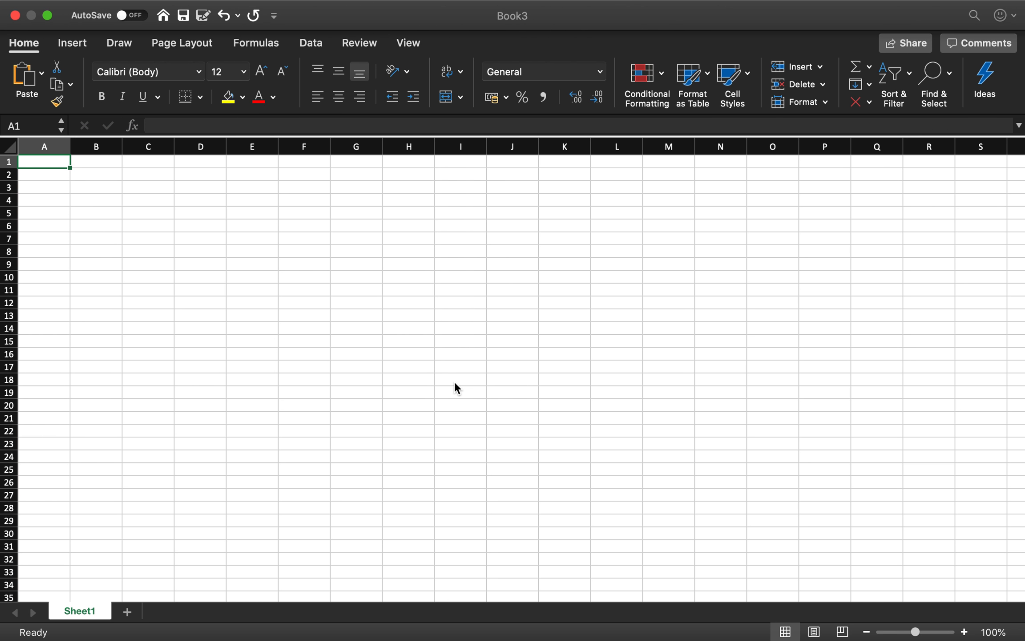
pyautogui.write('2_Shirts')
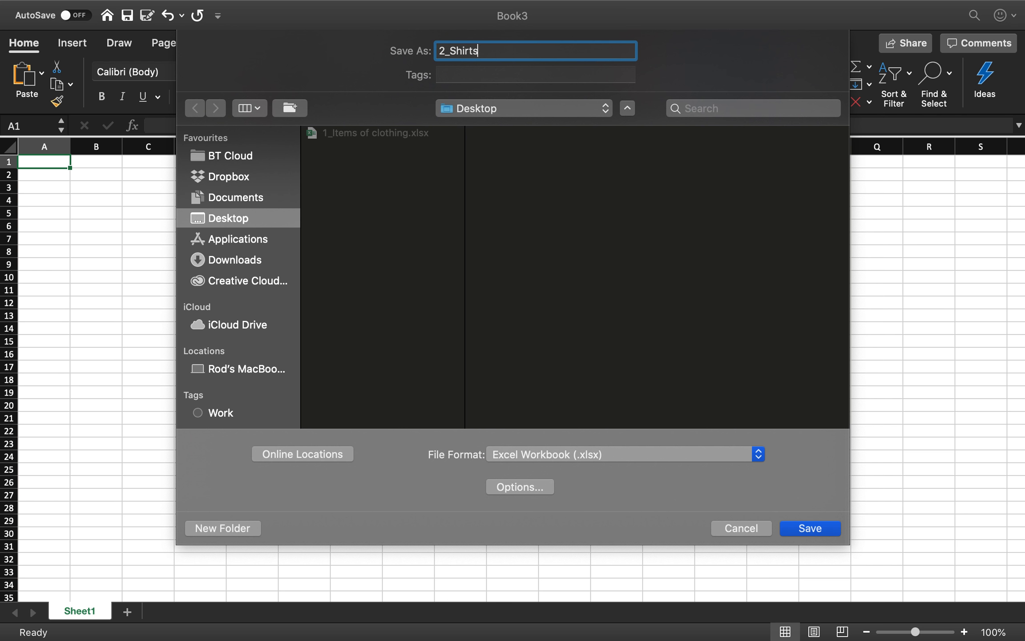
pyautogui.press('Return')
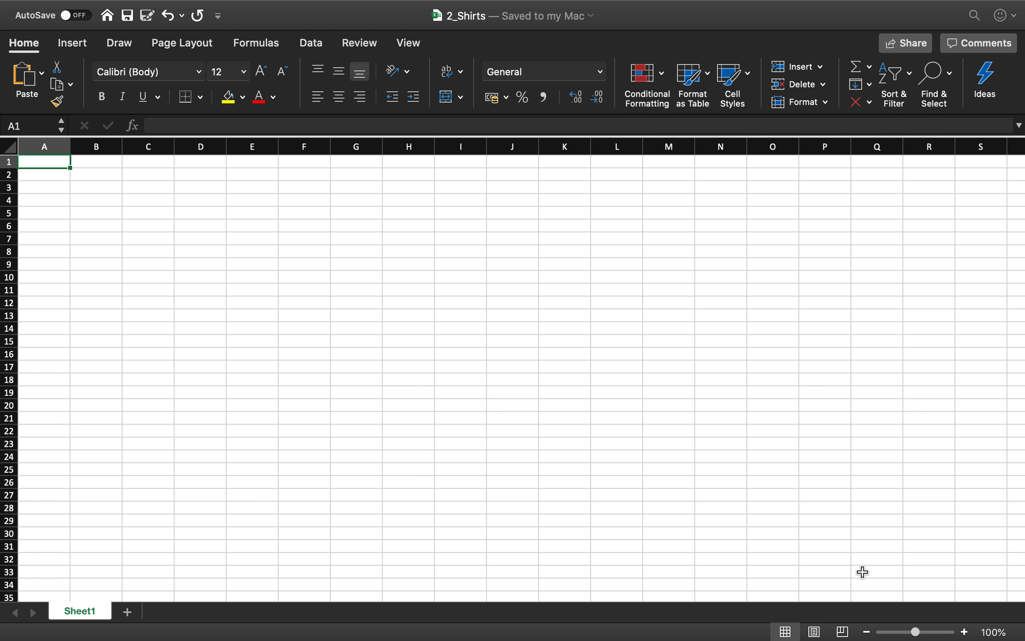
# - List January, February, March and April in cells A2 to A5 of the 2_Shirts workbook
pyautogui.click(964, 632)
pyautogui.click(964, 632)
pyautogui.click(964, 632)
pyautogui.click(964, 632)
pyautogui.click(965, 632)
pyautogui.click(964, 632)
pyautogui.press('Down')
pyautogui.write('Ja')
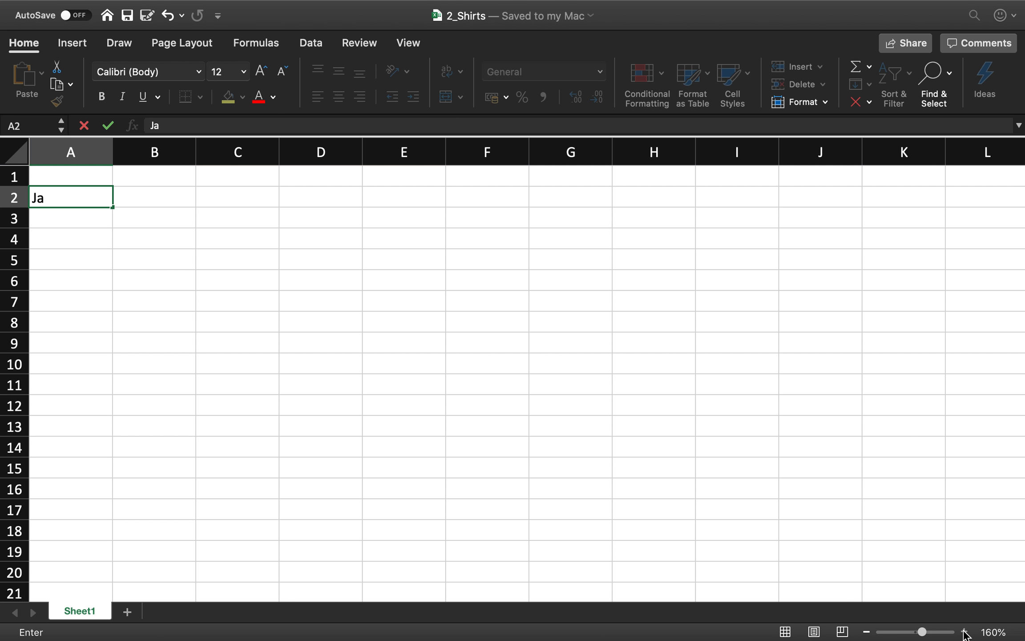
pyautogui.write('nuary')
pyautogui.press('Return')
pyautogui.write('February')
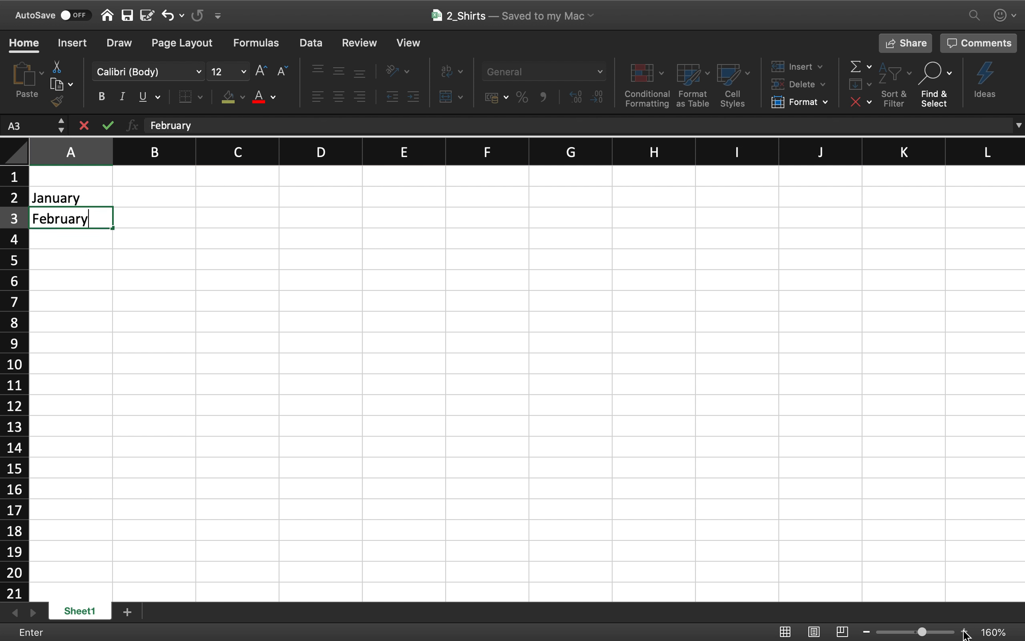
pyautogui.press('Return')
pyautogui.write('March')
pyautogui.press('Return')
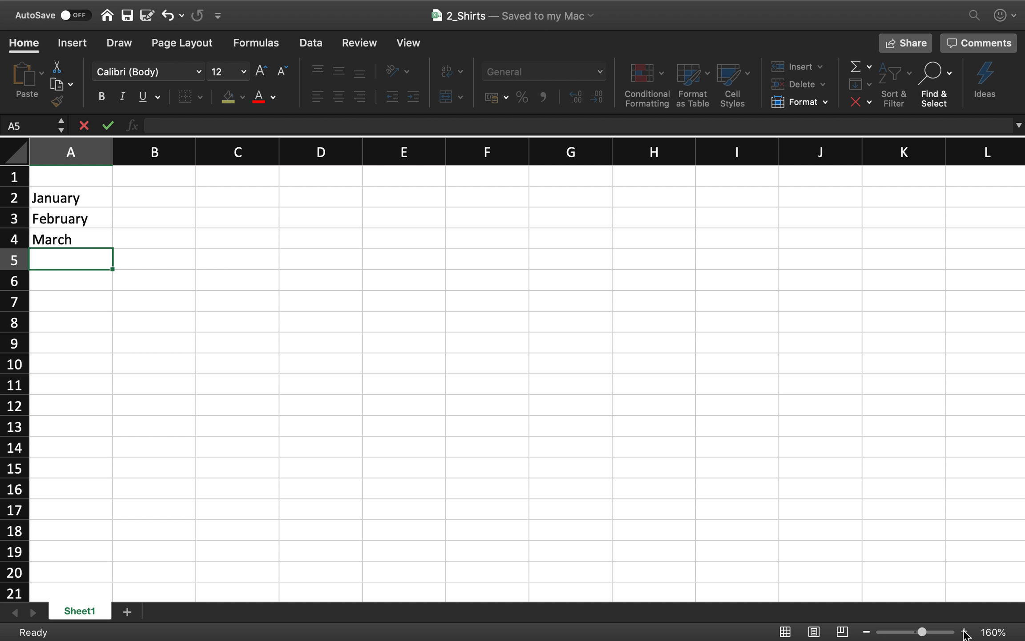
pyautogui.write('April')
pyautogui.press('Return')
# - Enter the column heading Shirts in cell B1
pyautogui.press('Up')
pyautogui.press('Up')
pyautogui.press('Up')
pyautogui.press('Up')
pyautogui.press('Up')
pyautogui.press('Right')
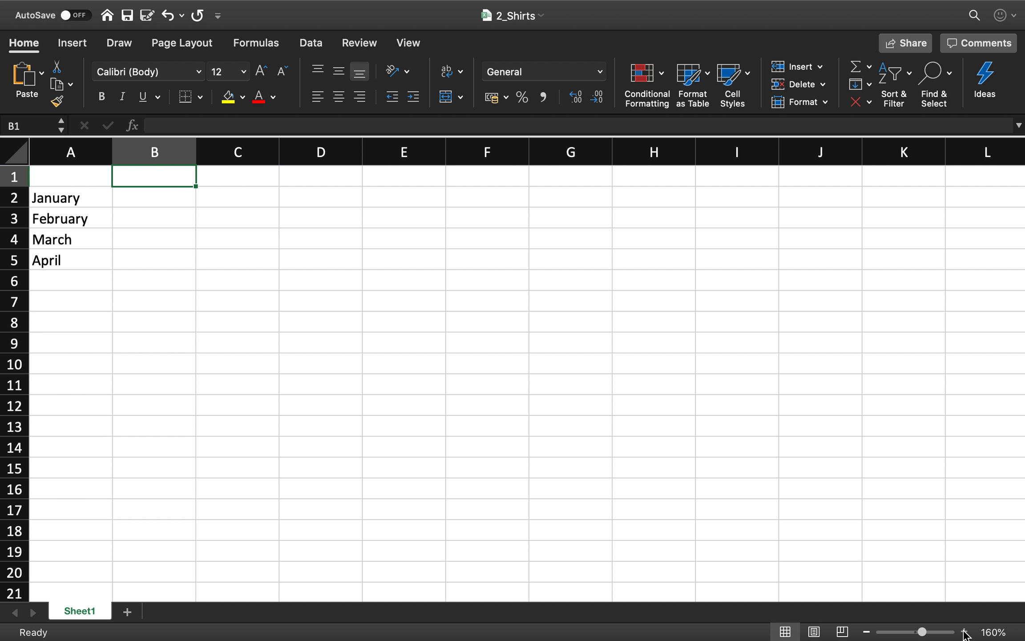
pyautogui.write('Shirts')
pyautogui.press('Return')
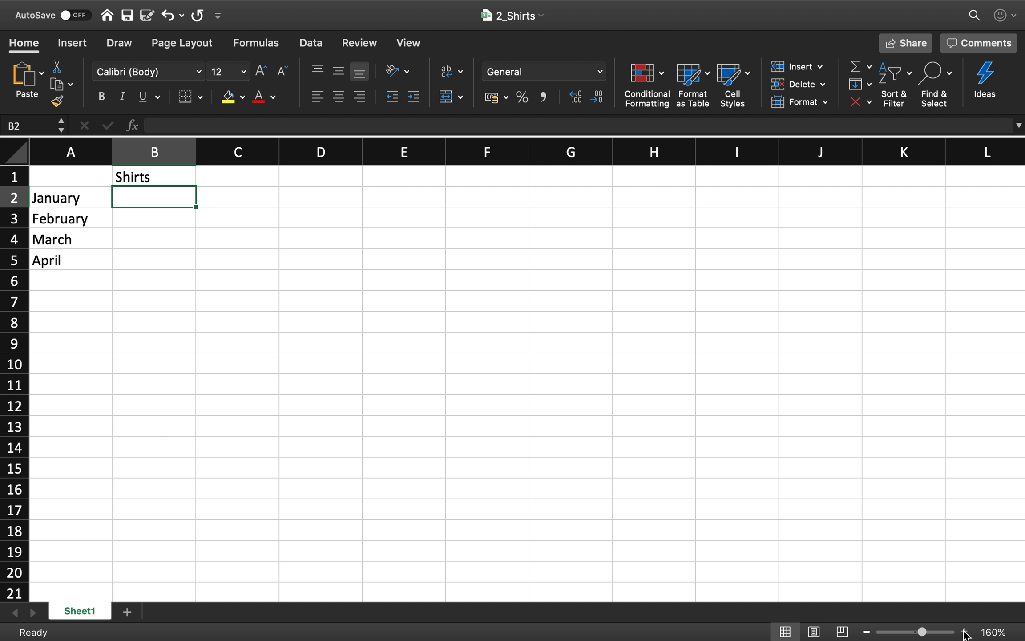
# - Enter the monthly Shirts values 55, 67, 34 and 75 in cells B2 to B5
pyautogui.write('55')
pyautogui.press('Return')
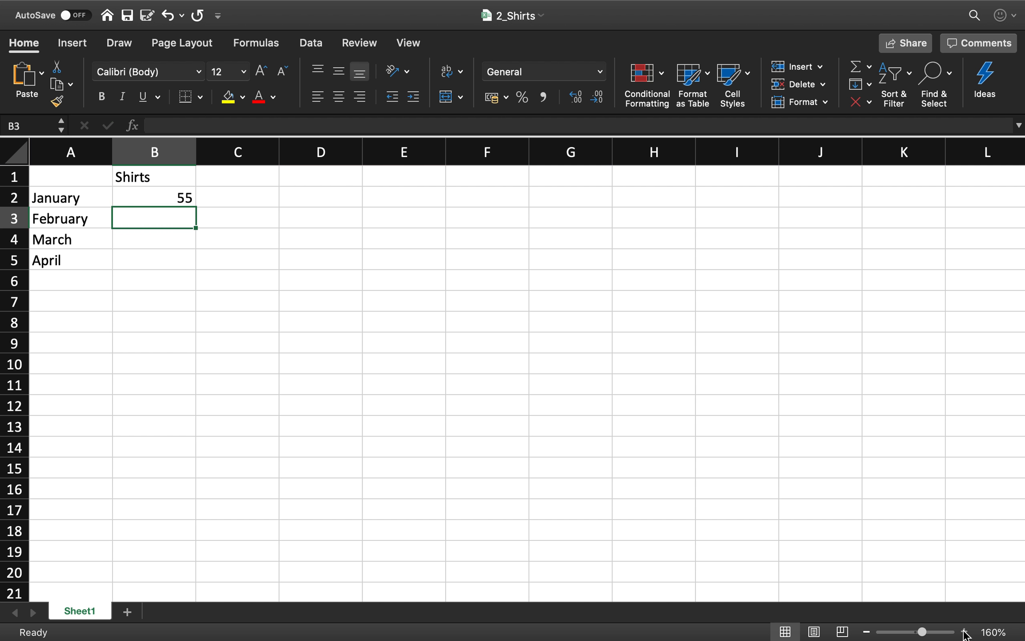
pyautogui.write('67')
pyautogui.press('Return')
pyautogui.write('34')
pyautogui.press('Return')
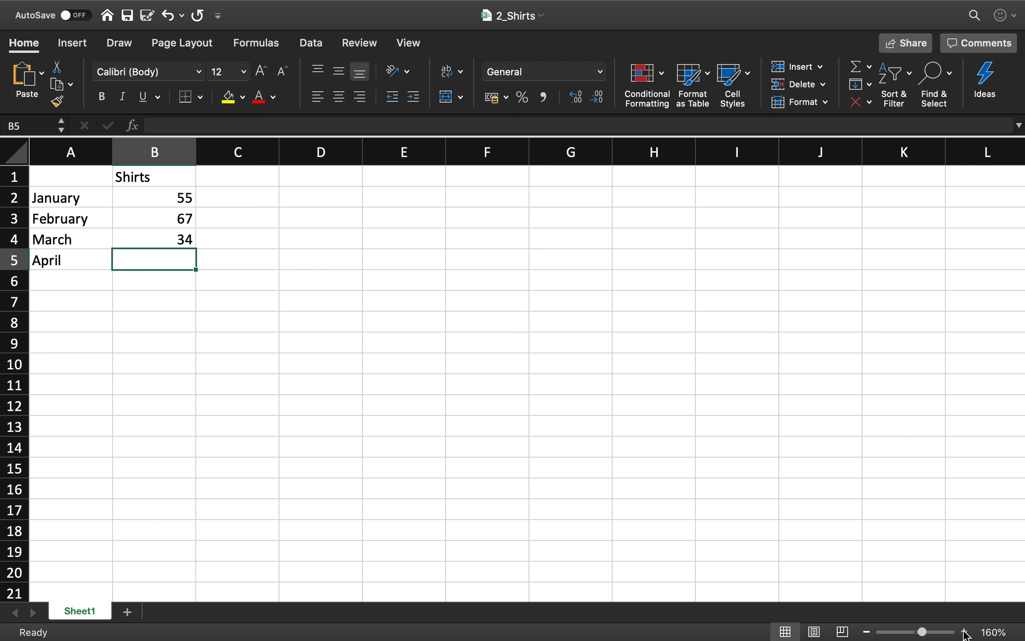
pyautogui.write('75')
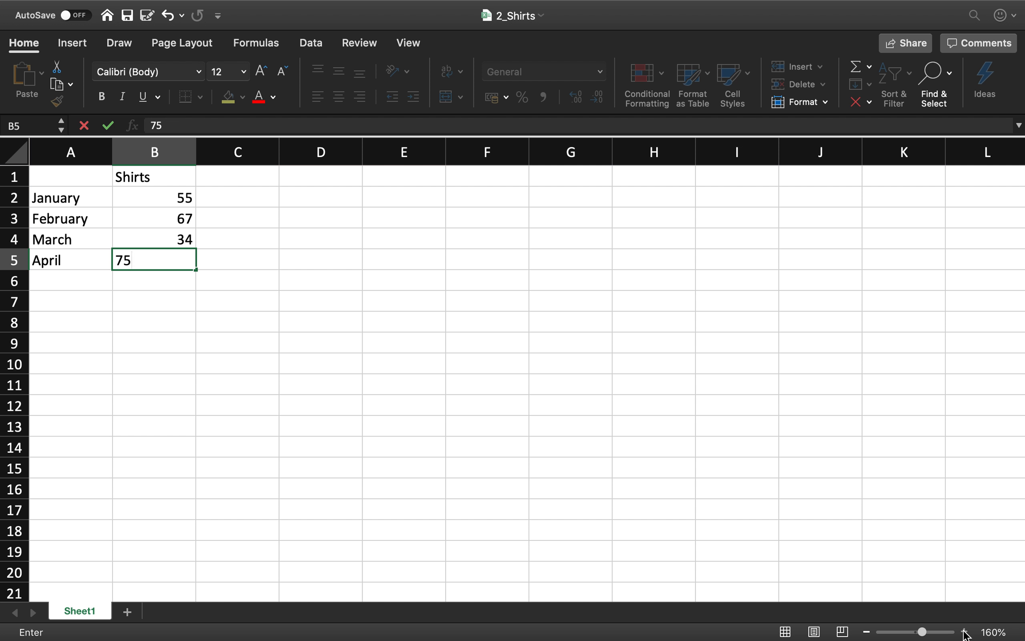
pyautogui.press('Return')
pyautogui.press('Up')
pyautogui.press('Up')
pyautogui.press('Up')
pyautogui.press('Up')
pyautogui.press('Up')
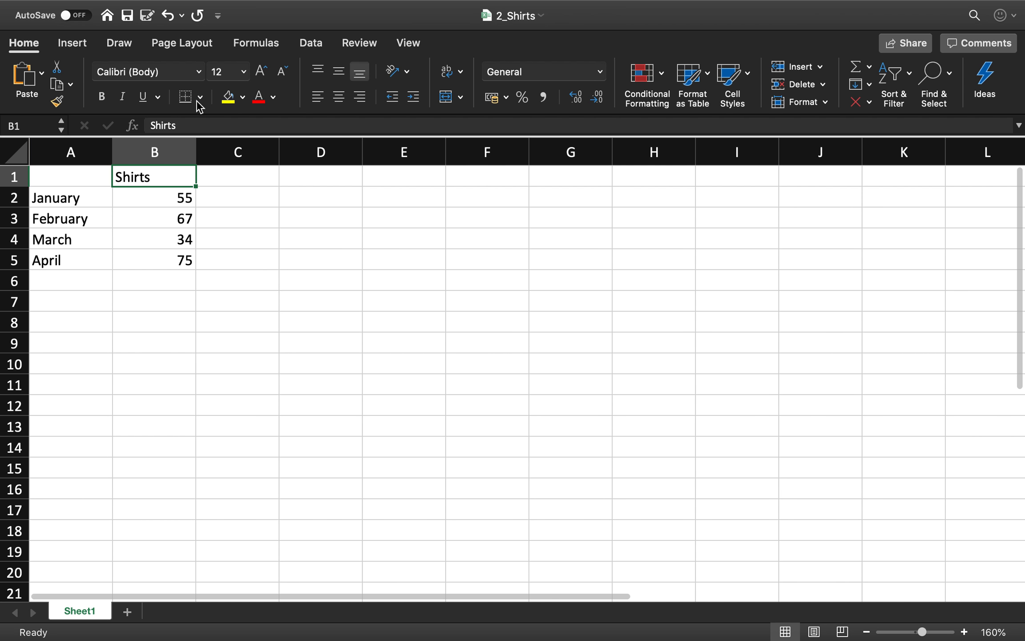
# - Save the 2_Shirts workbook and rename its worksheet as Shirts
pyautogui.click(126, 16)
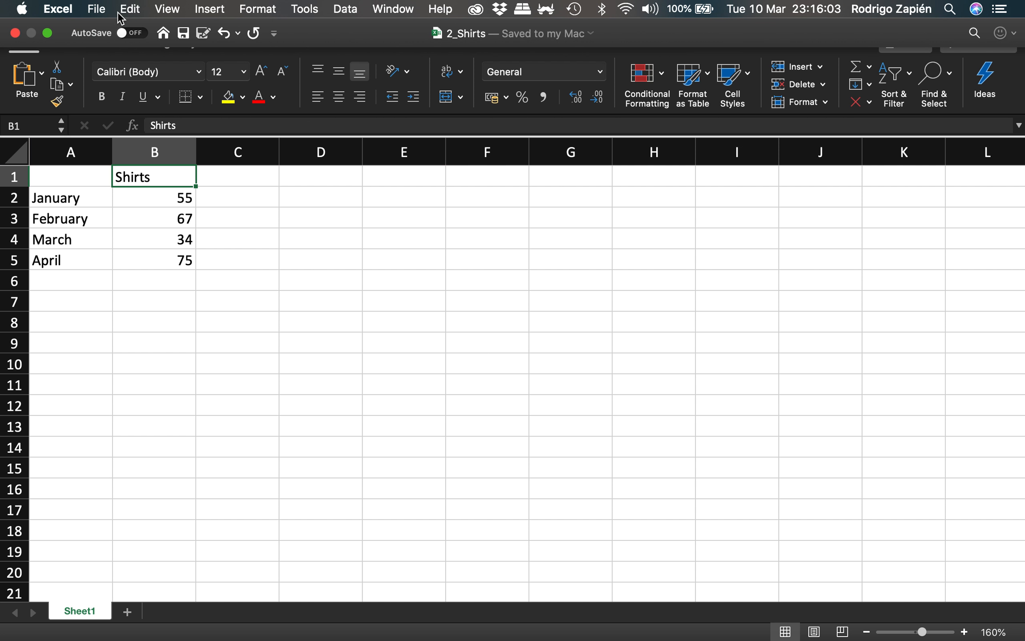
pyautogui.doubleClick(84, 612)
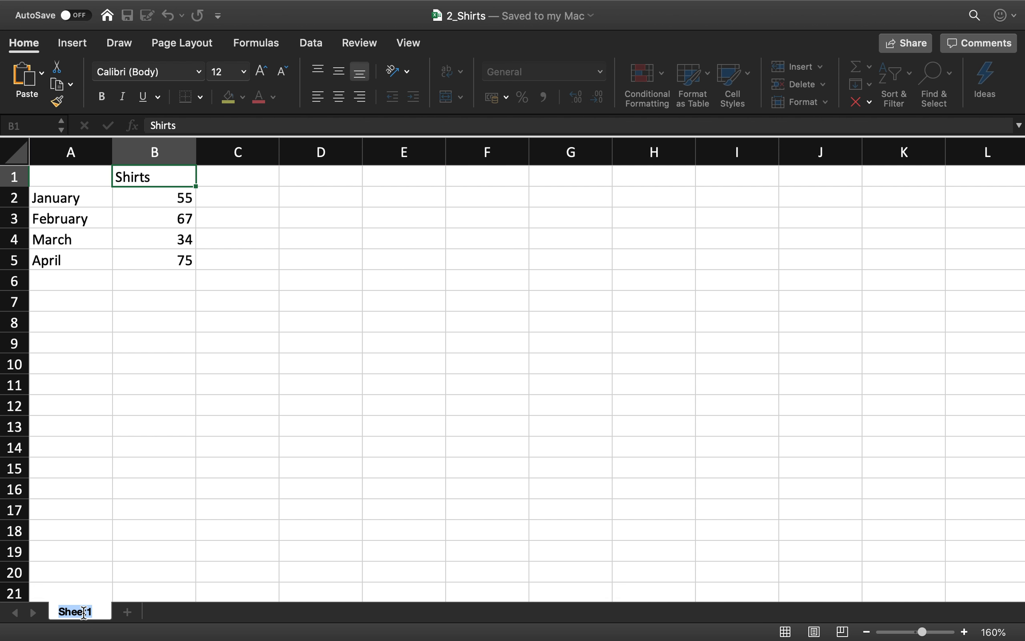
pyautogui.write('Shirts')
pyautogui.press('Return')
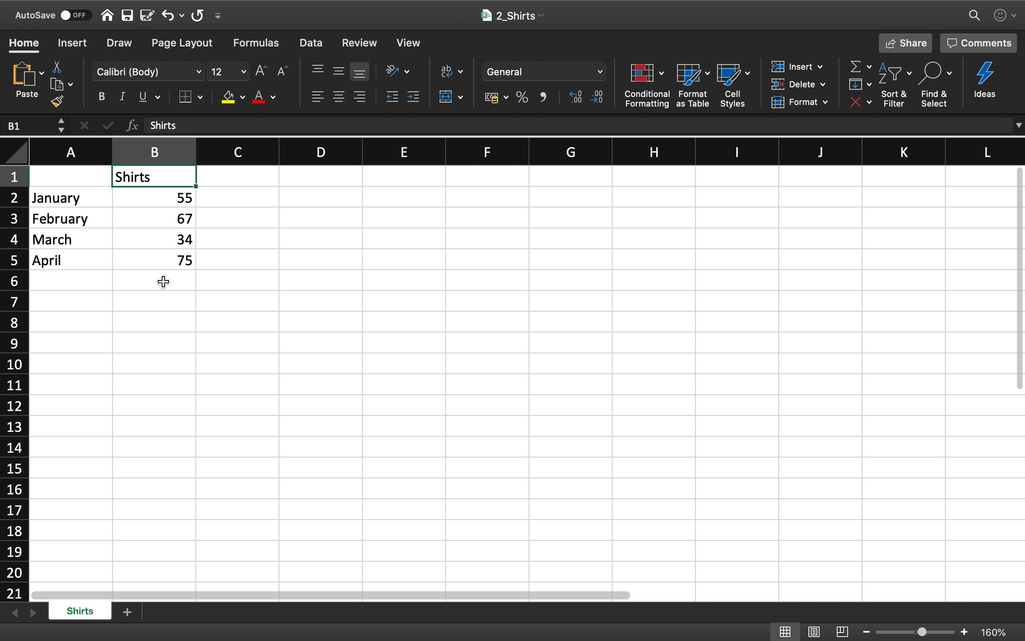
# - Create a new blank workbook, enlarge its view to 140%, and save it to the Desktop as "3_Pants"
pyautogui.click(97, 10)
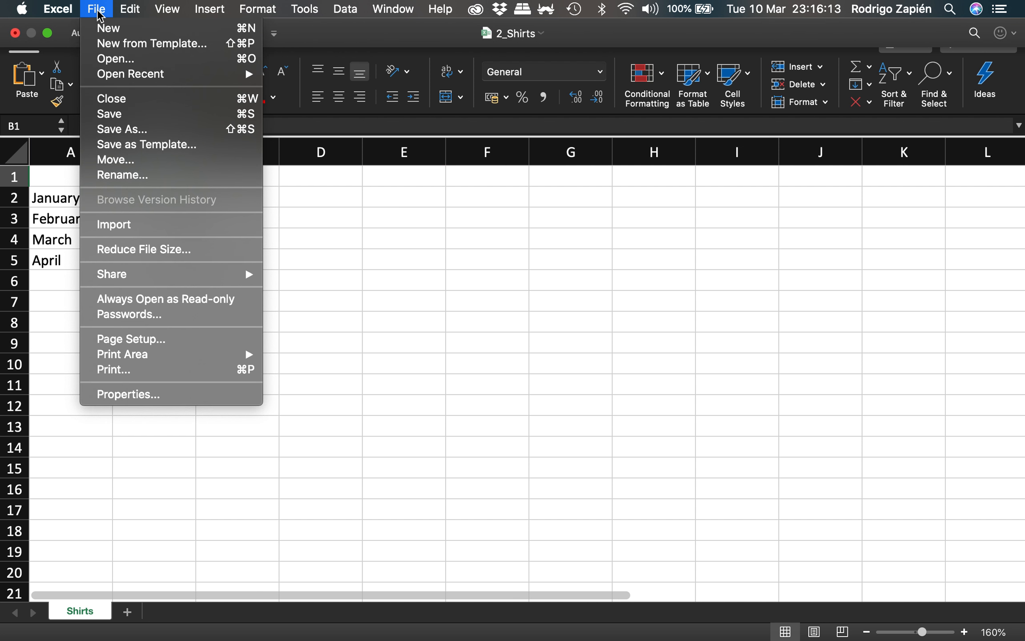
pyautogui.click(101, 30)
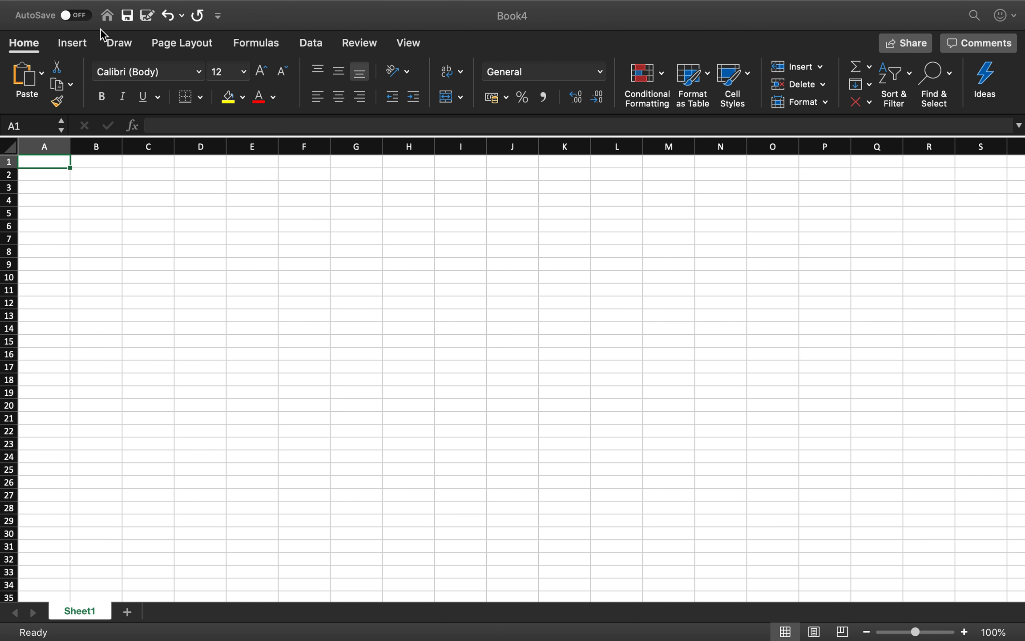
pyautogui.click(964, 631)
pyautogui.click(965, 632)
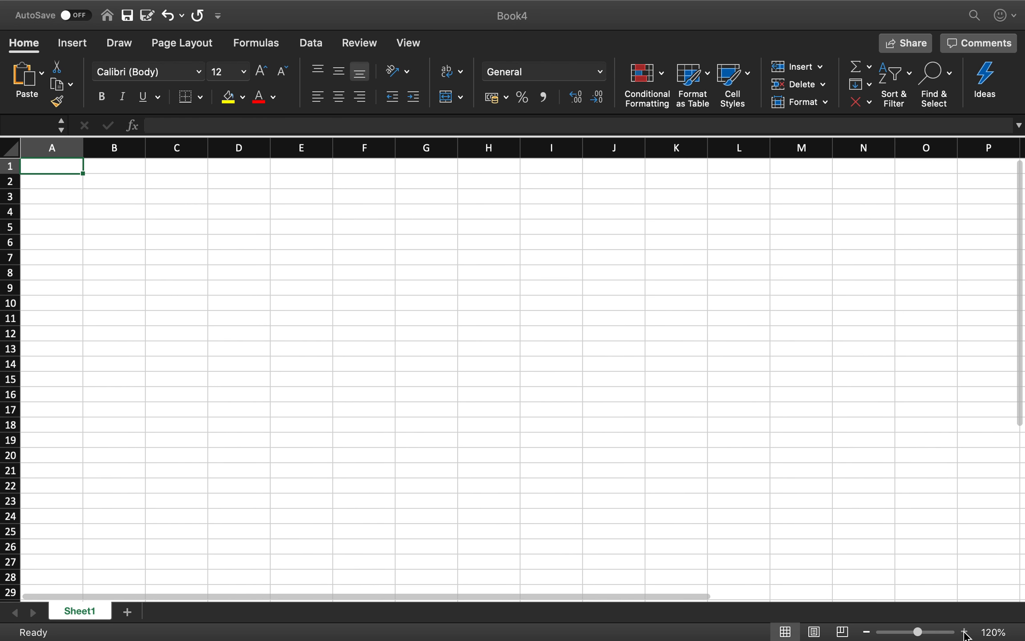
pyautogui.click(964, 632)
pyautogui.click(964, 632)
pyautogui.moveTo(66, 4)
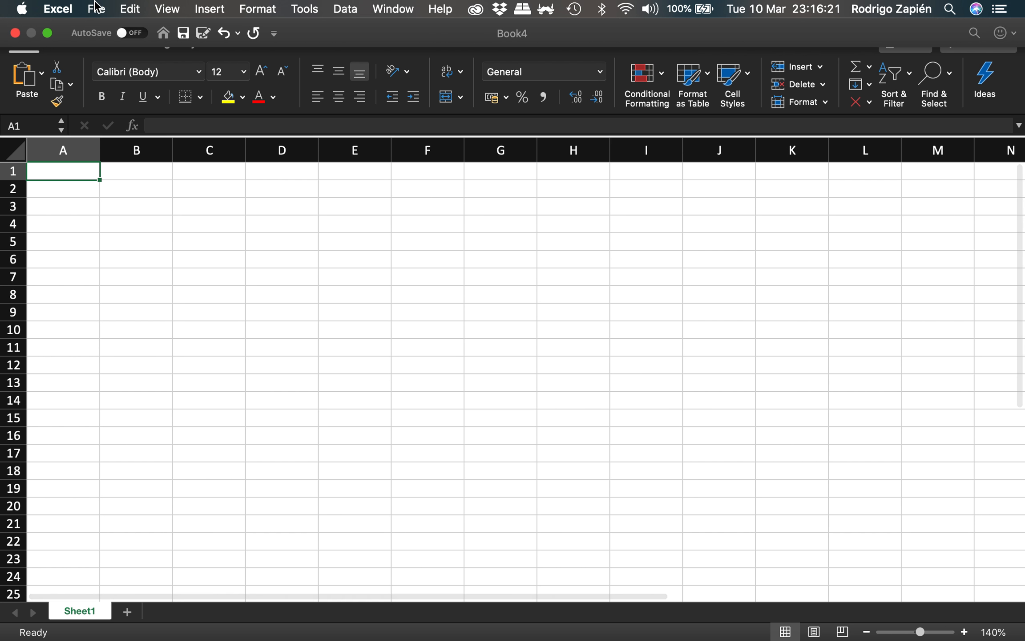
pyautogui.click(96, 9)
pyautogui.click(136, 129)
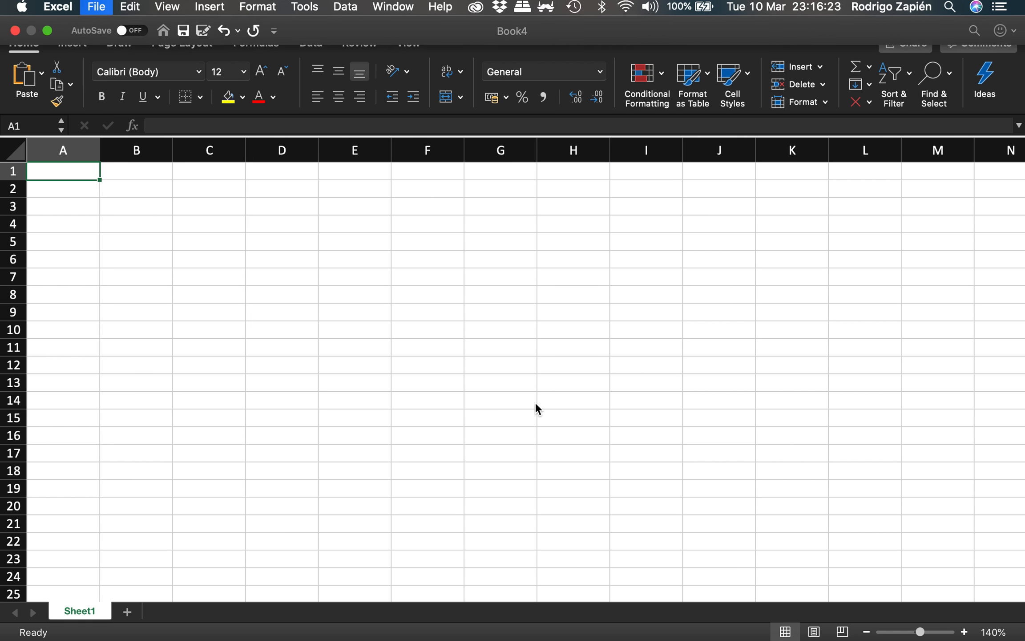
pyautogui.write('3_Pants')
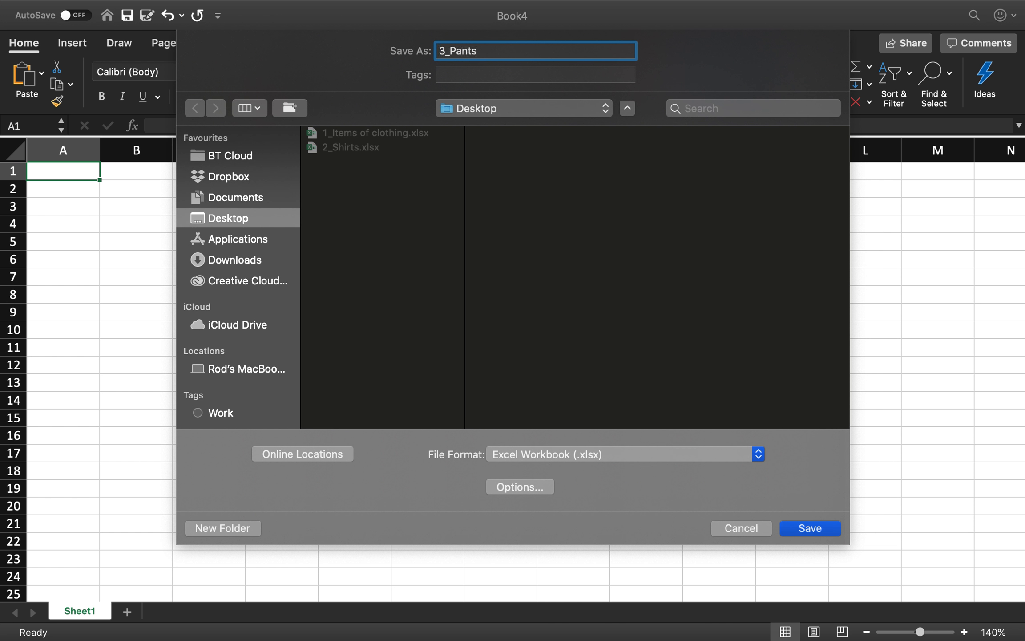
pyautogui.press('Return')
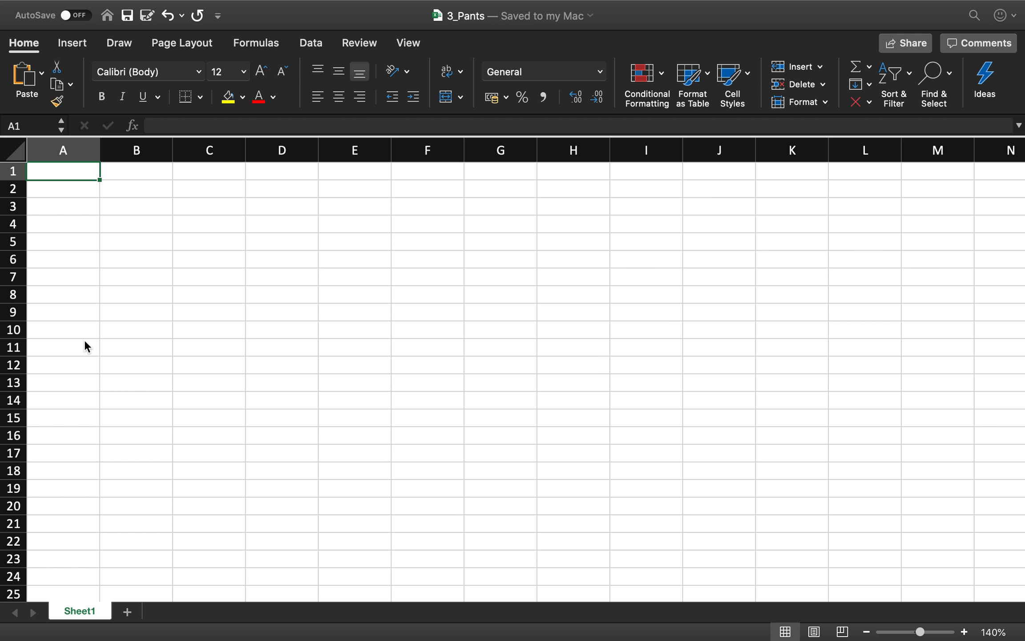
# - List January, February, March and April in cells A2 to A5 of the 3_Pants workbook
pyautogui.click(87, 195)
pyautogui.write('January')
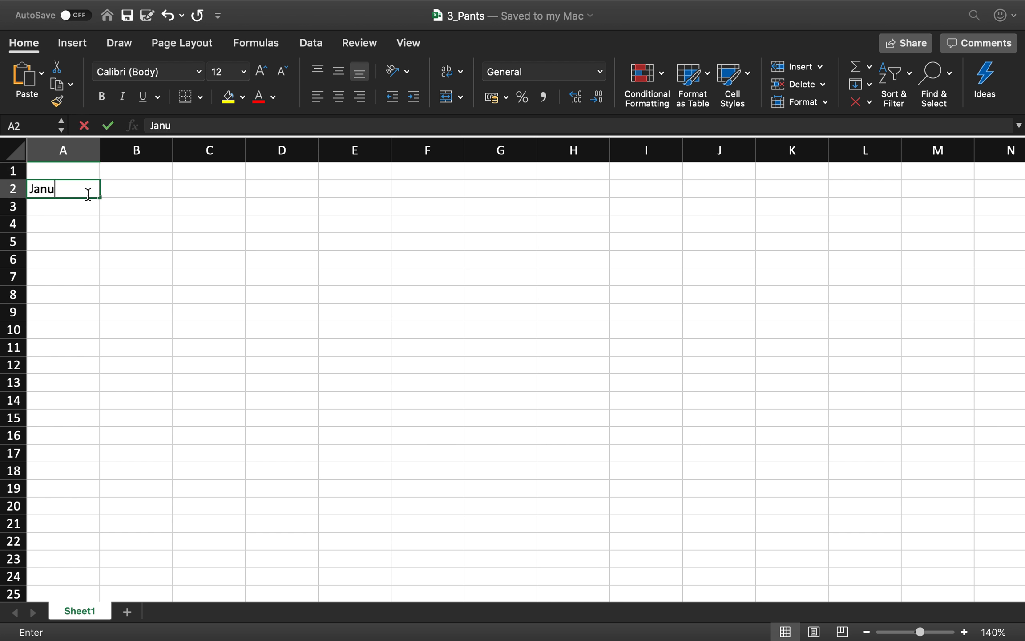
pyautogui.press('Return')
pyautogui.write('February')
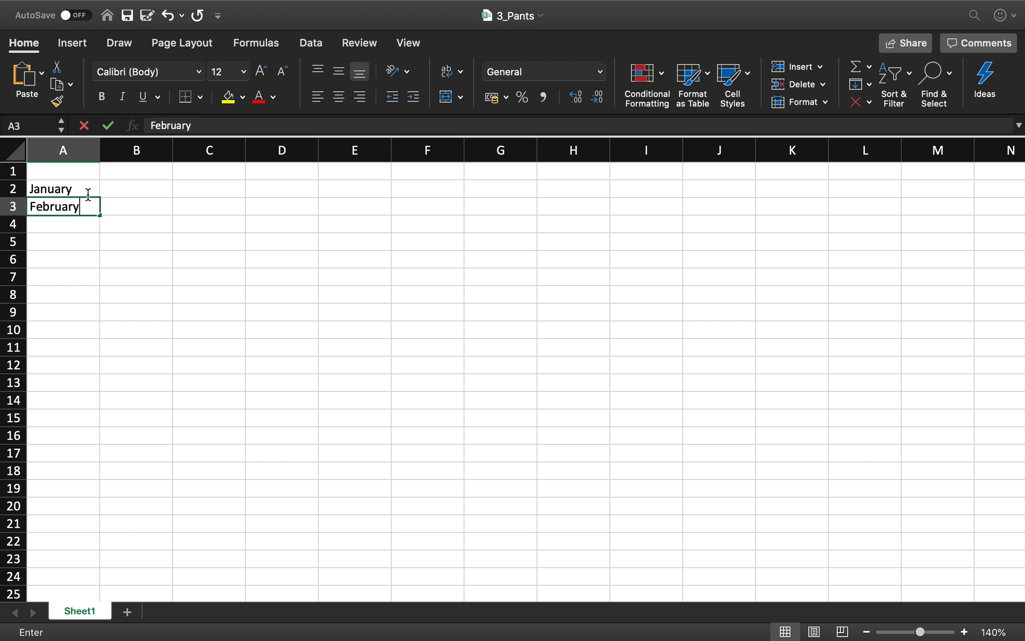
pyautogui.press('Return')
pyautogui.write('March')
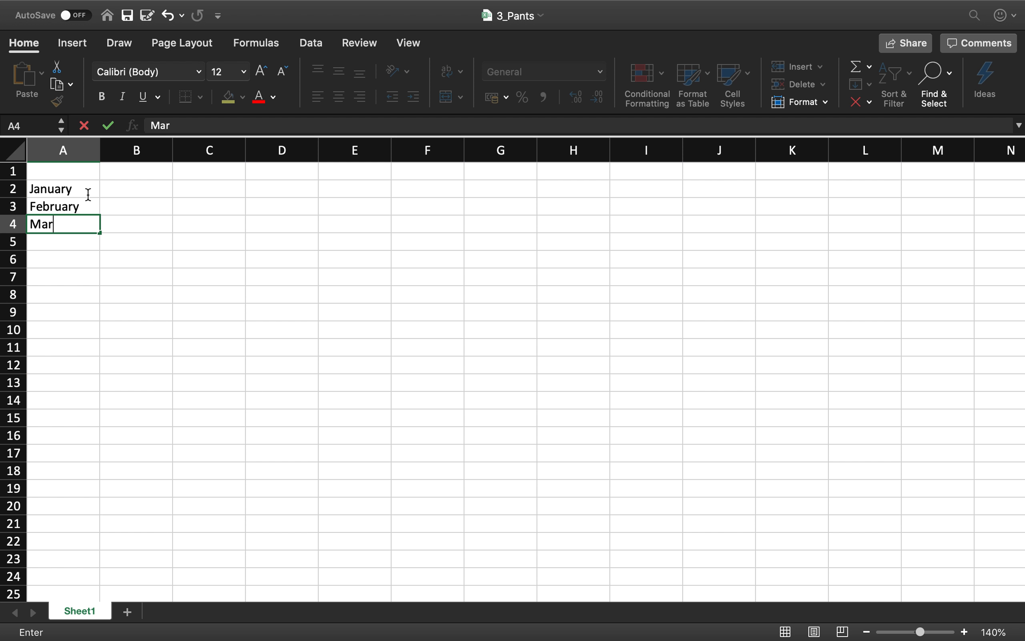
pyautogui.press('Return')
pyautogui.write('April')
pyautogui.press('Return')
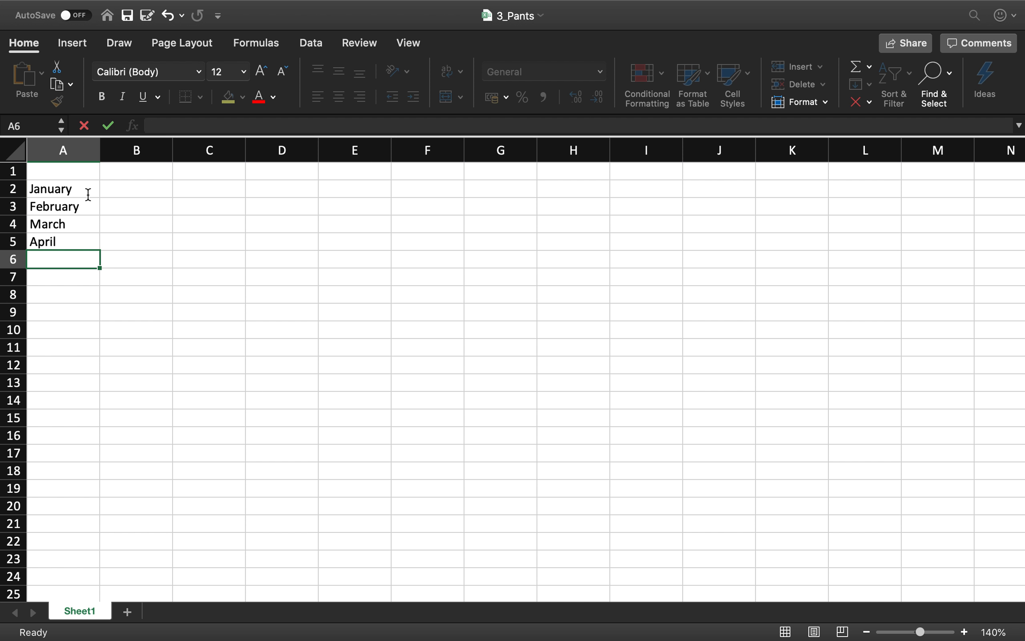
# - Enter the column heading Pants in cell B1
pyautogui.press('Up')
pyautogui.press('Right')
pyautogui.press('Up')
pyautogui.press('Up')
pyautogui.press('Up')
pyautogui.press('Up')
pyautogui.write('Pants')
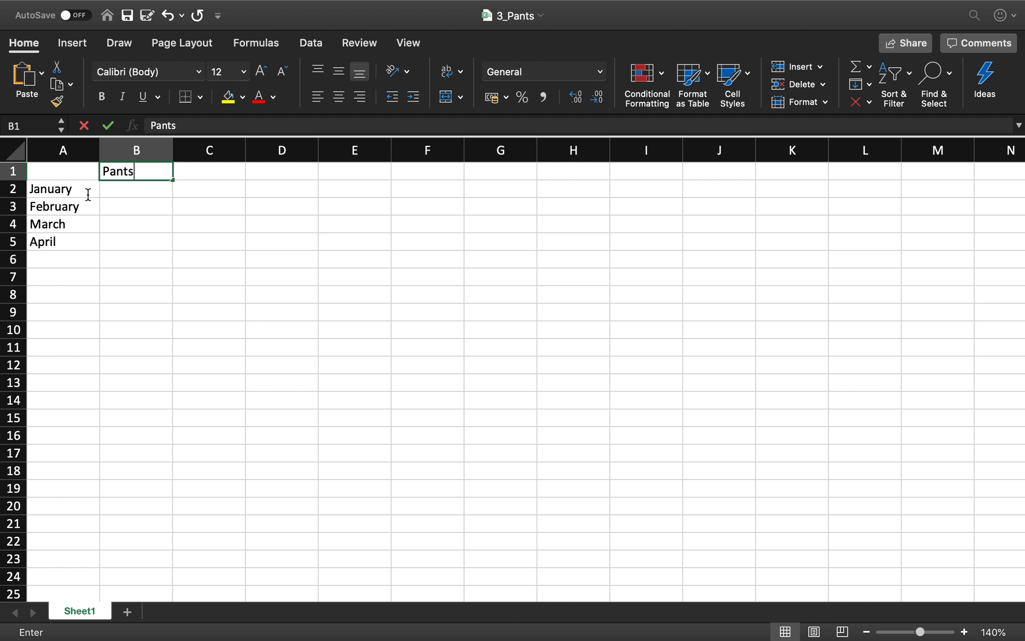
pyautogui.press('Return')
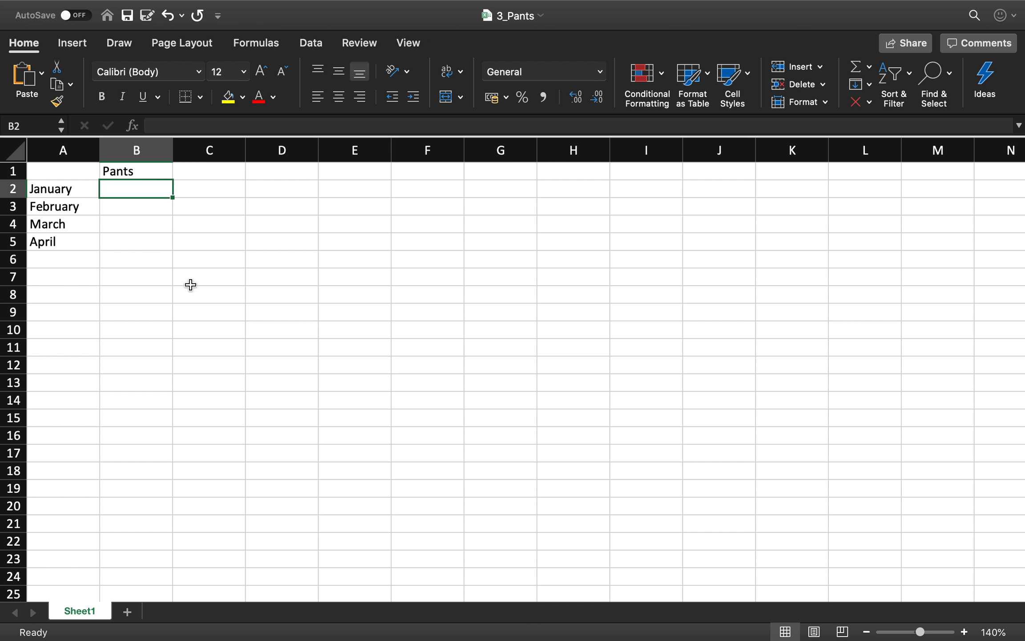
# - Enter the monthly Pants values 110, 45, 88 and 27 in cells B2 to B5
pyautogui.write('110')
pyautogui.press('Return')
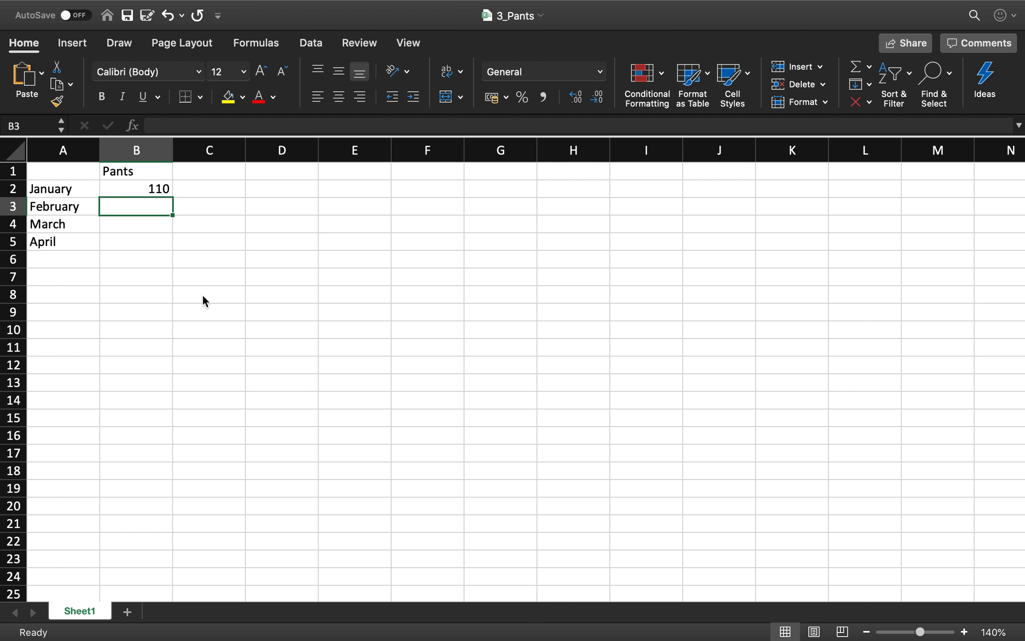
pyautogui.write('45')
pyautogui.press('Return')
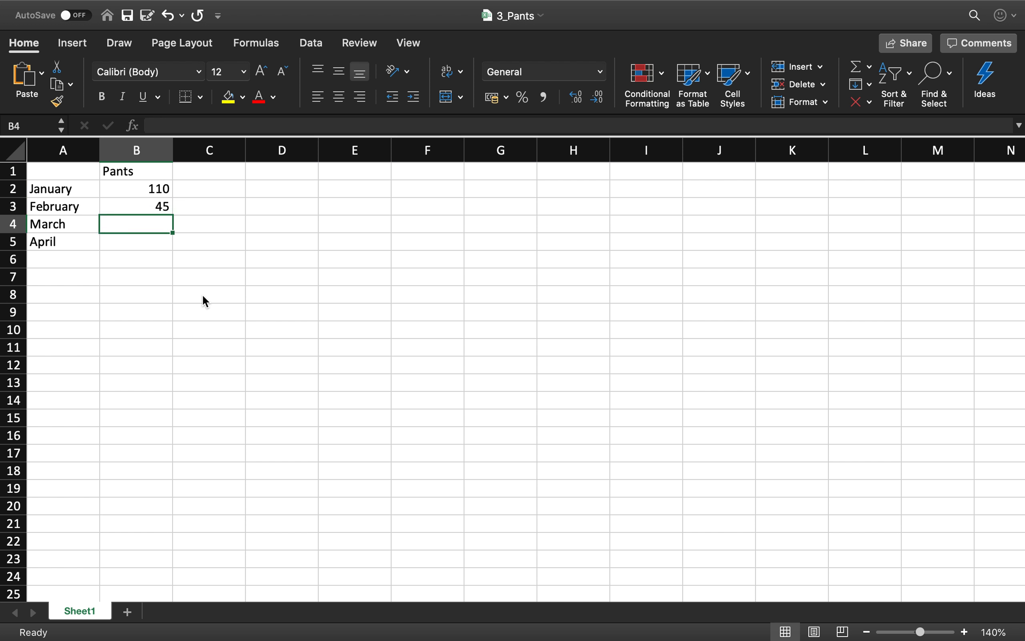
pyautogui.write('88')
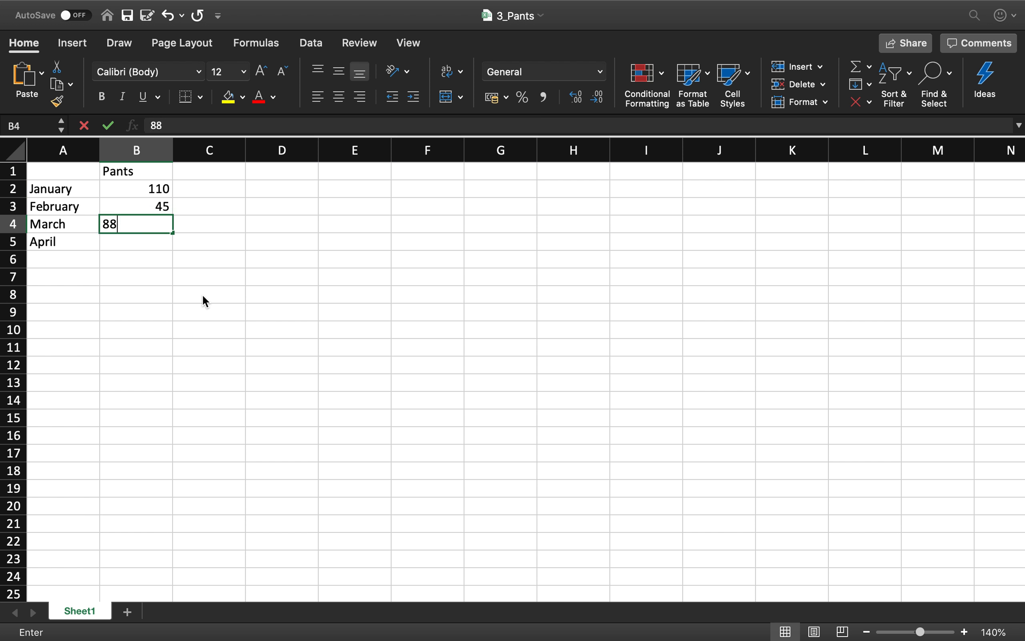
pyautogui.press('Return')
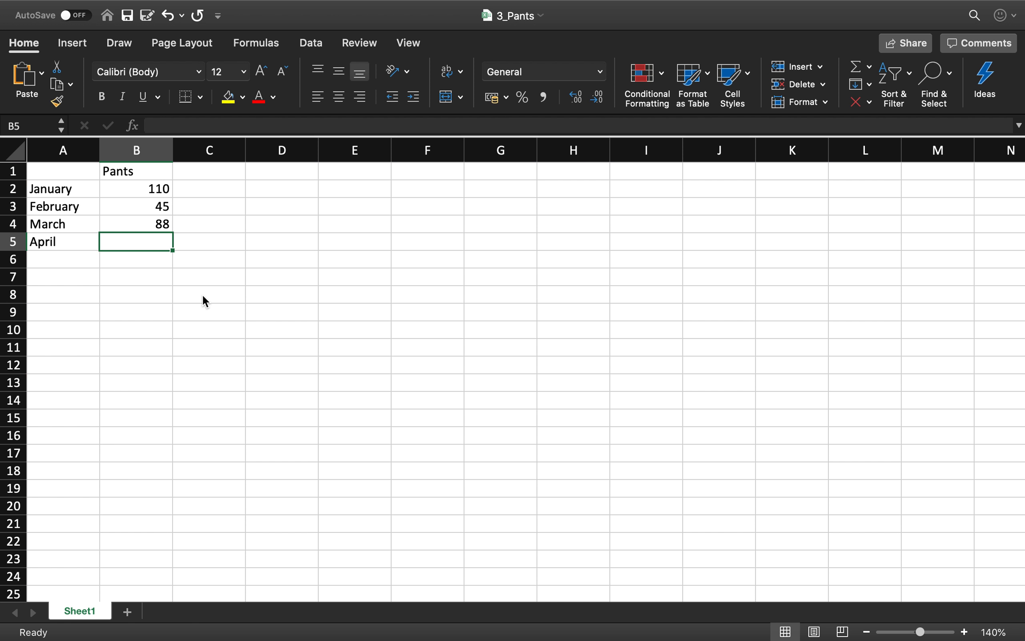
pyautogui.write('27')
pyautogui.press('Return')
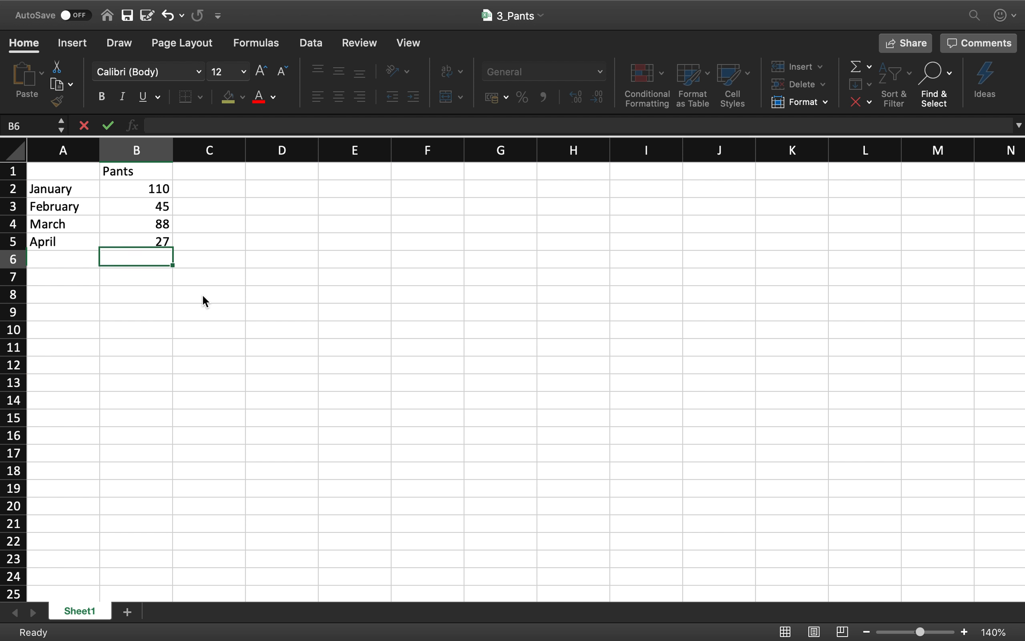
pyautogui.press('Up')
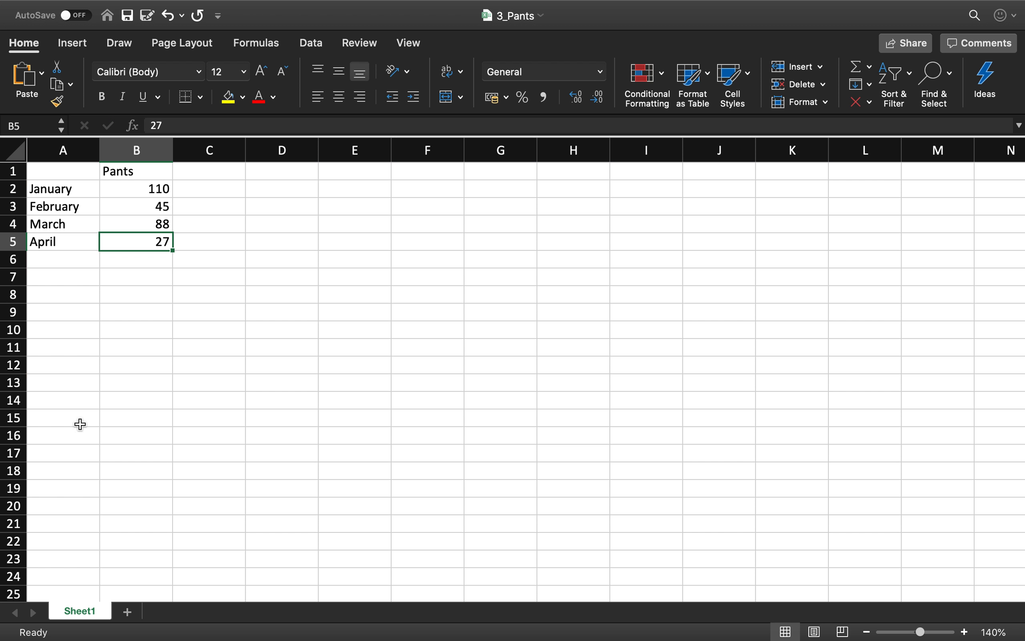
# - Rename the 3_Pants worksheet as Pants and select cell B2, the January value
pyautogui.doubleClick(79, 611)
pyautogui.write('Pants')
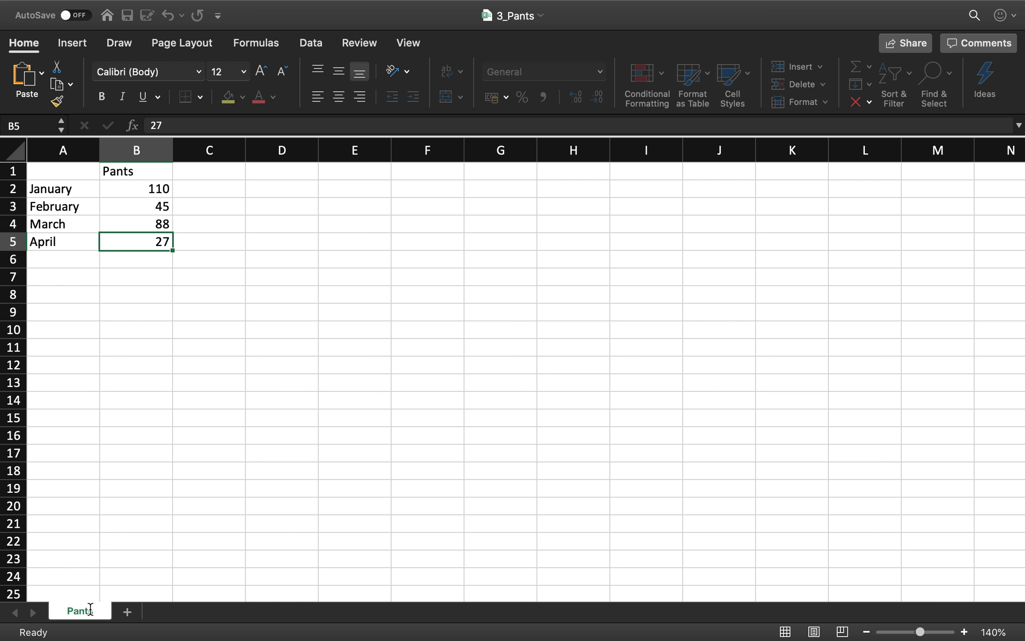
pyautogui.press('Return')
pyautogui.press('Up')
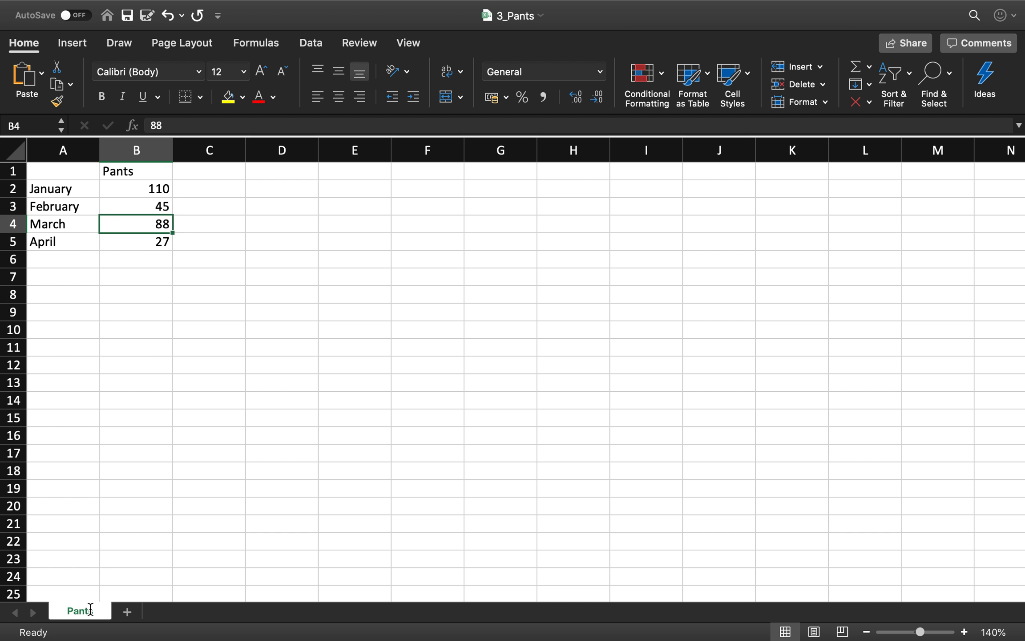
pyautogui.click(151, 193)
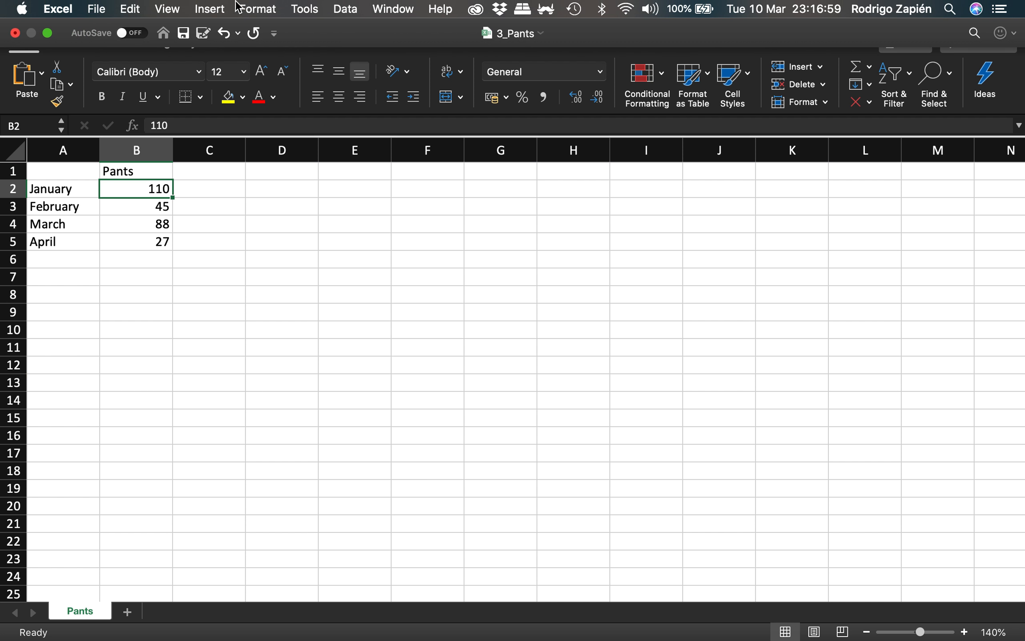
# - Create a new blank workbook and save it to the Desktop as 4_Sweaters in Excel Workbook (.xlsx) format
pyautogui.click(384, 9)
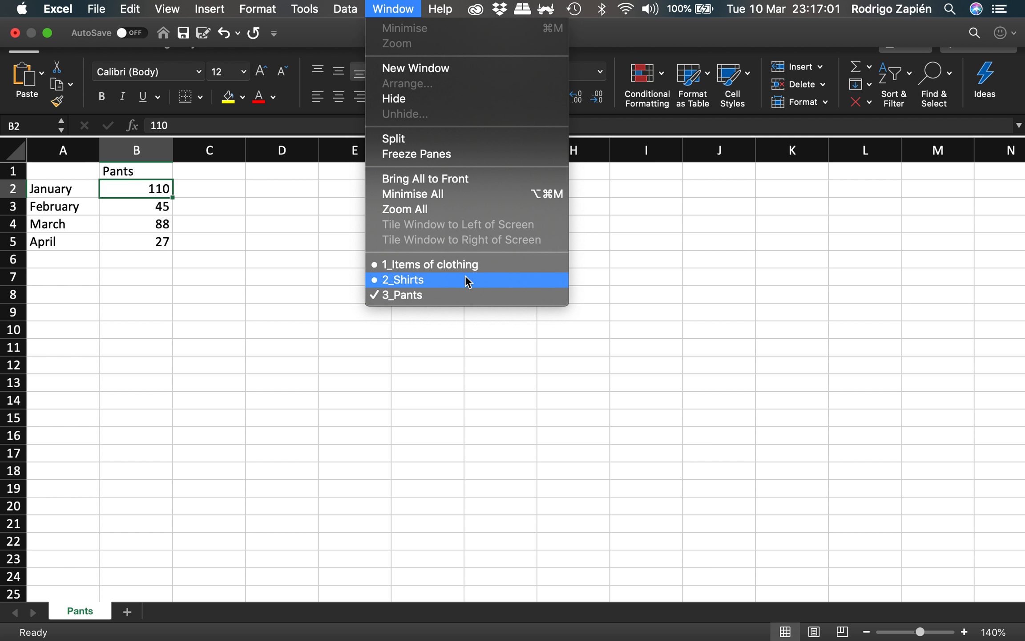
pyautogui.click(475, 265)
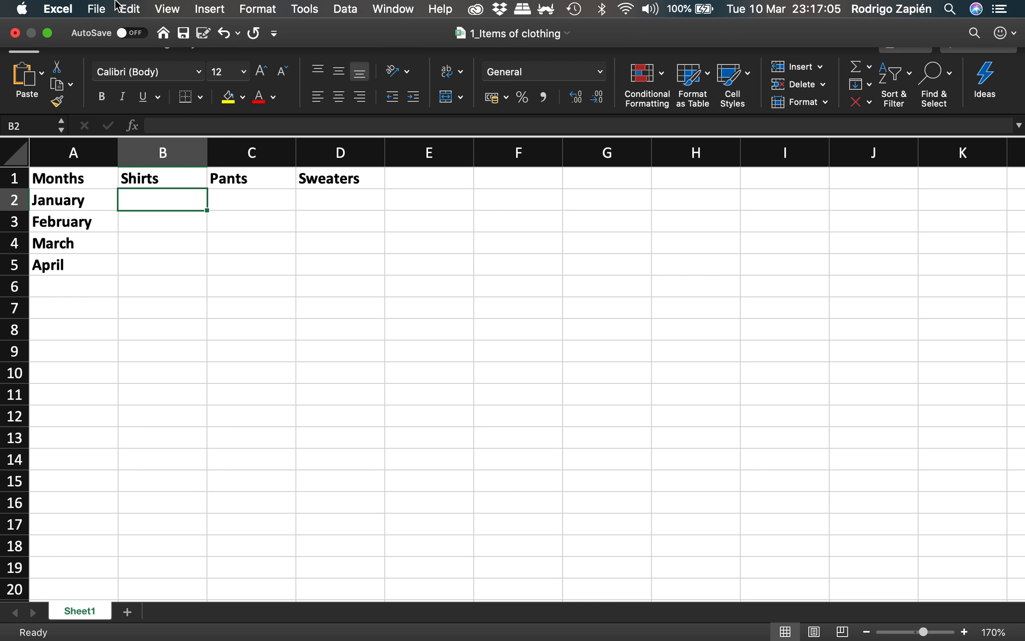
pyautogui.click(96, 9)
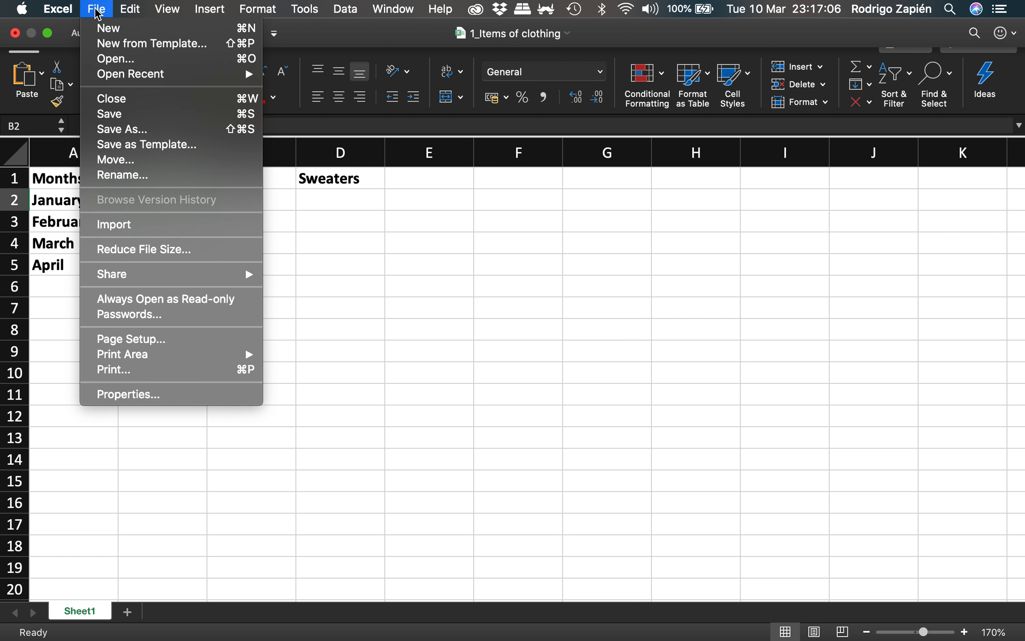
pyautogui.click(110, 32)
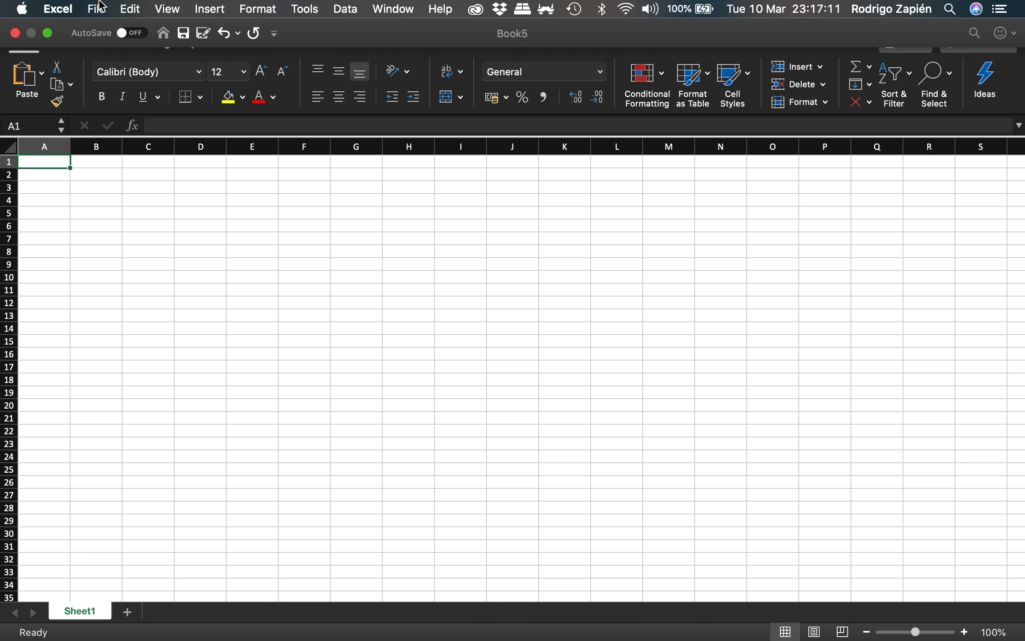
pyautogui.click(96, 10)
pyautogui.click(139, 129)
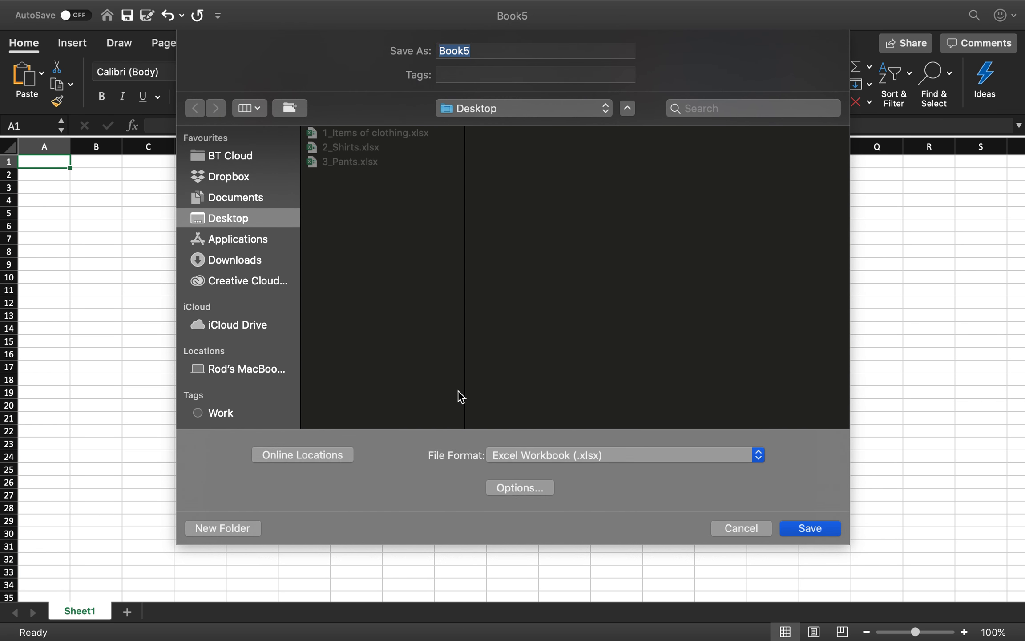
pyautogui.write('4_Sweaters')
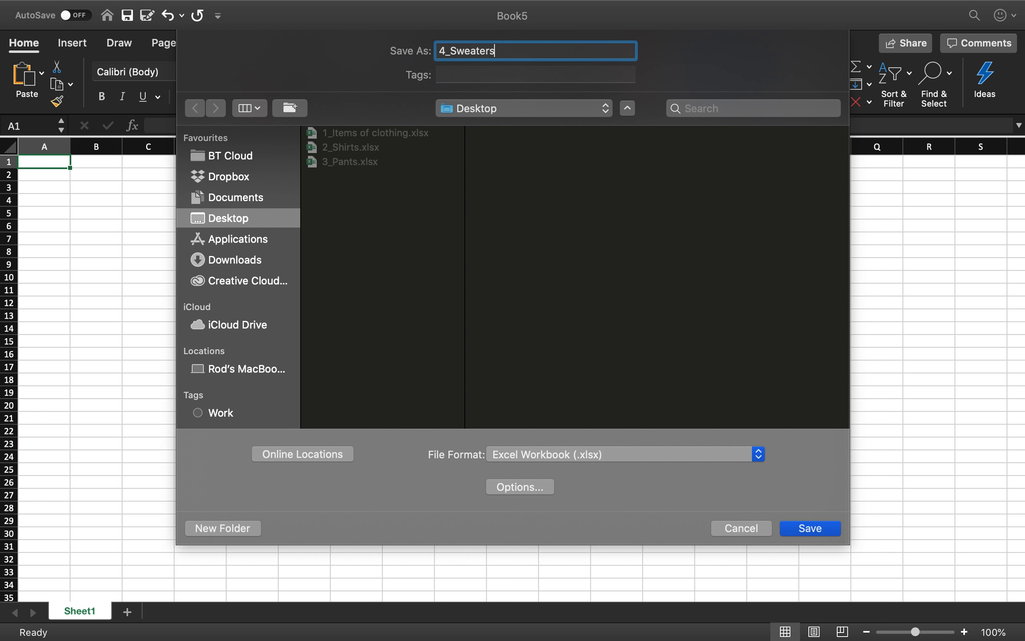
pyautogui.press('Return')
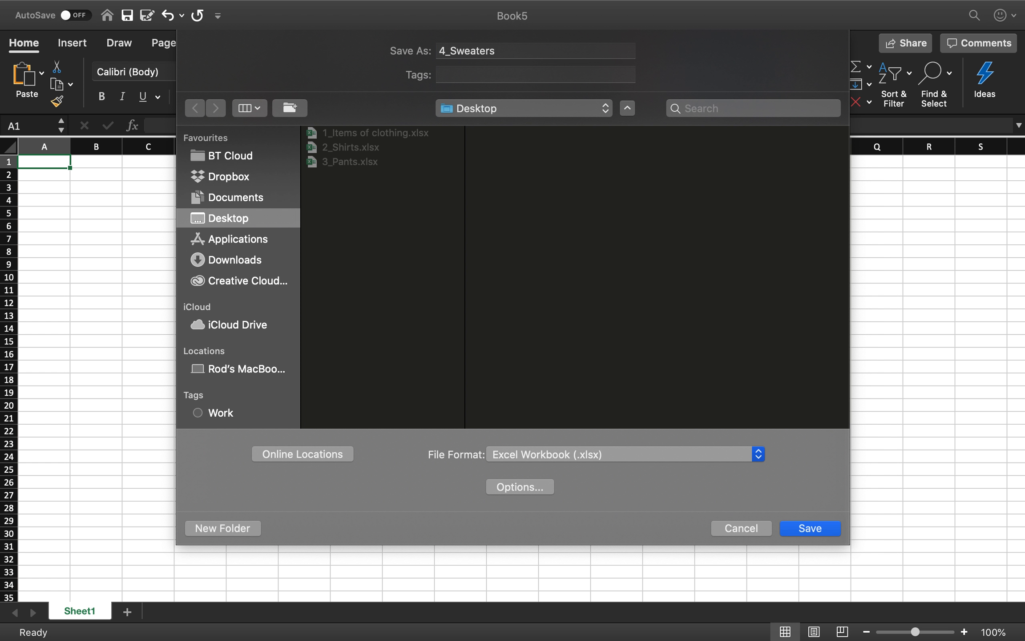
# - List January, February, March and April in cells A2 to A5 of the 4_Sweaters workbook
pyautogui.click(964, 632)
pyautogui.click(965, 631)
pyautogui.click(964, 631)
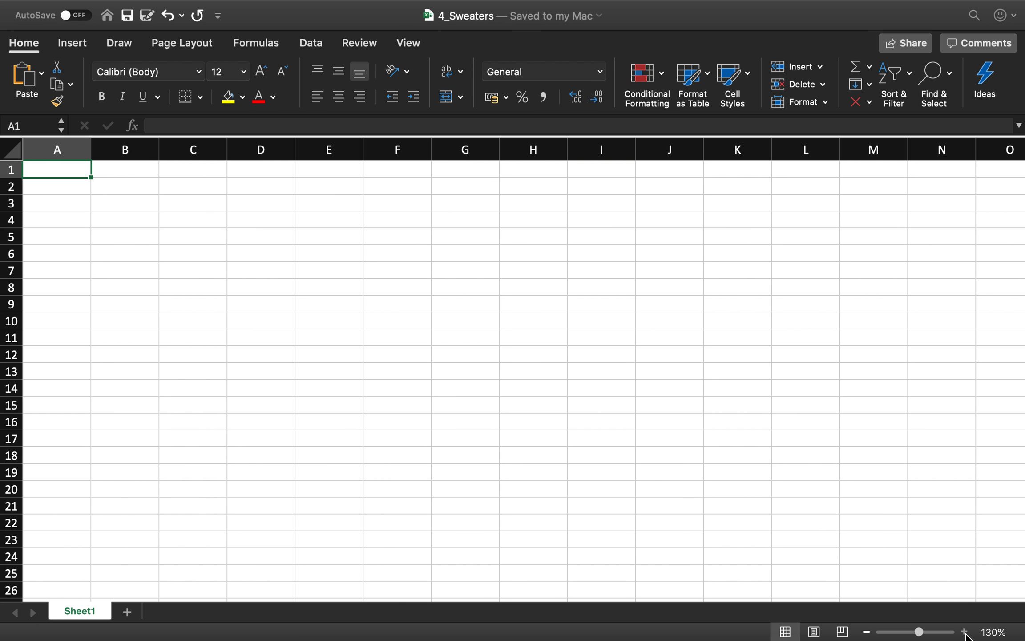
pyautogui.click(964, 632)
pyautogui.click(84, 188)
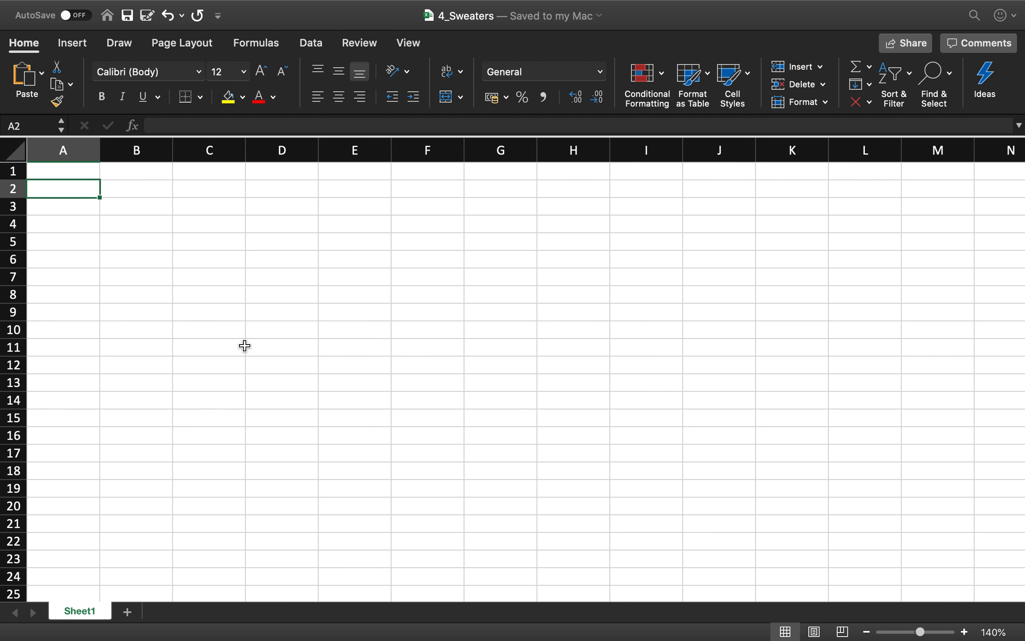
pyautogui.write('January')
pyautogui.press('Return')
pyautogui.write('February')
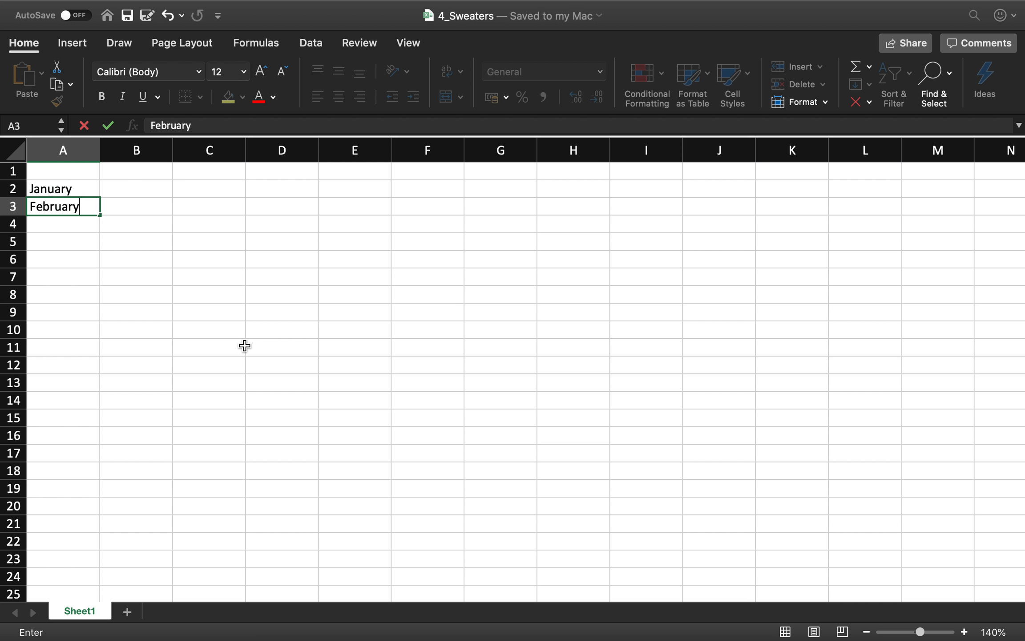
pyautogui.press('Return')
pyautogui.write('March')
pyautogui.press('Return')
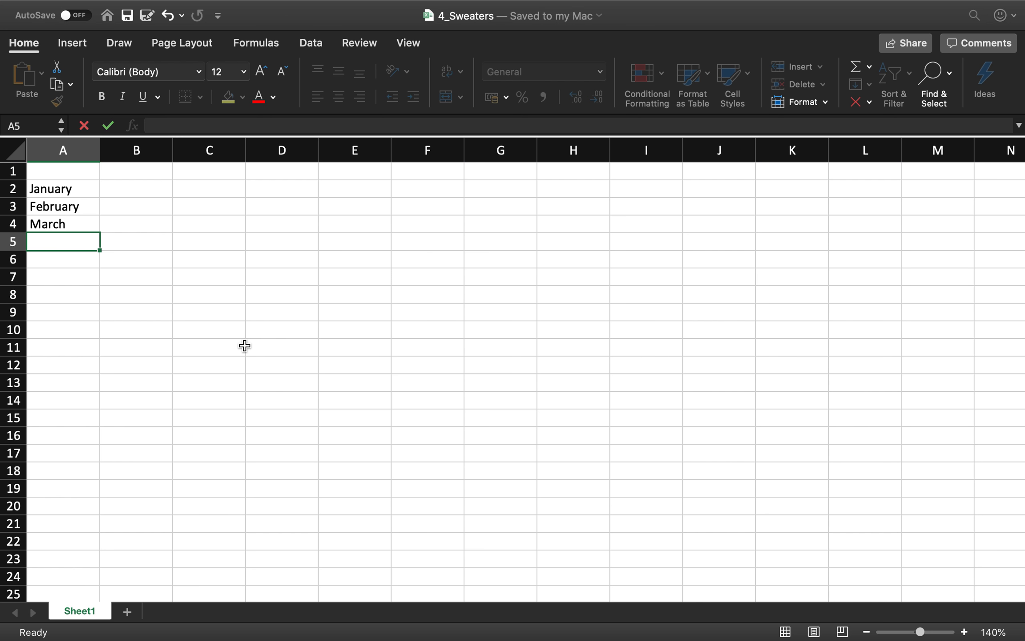
pyautogui.write('April')
pyautogui.press('Return')
# - Enter the column heading Sweaters in cell B1
pyautogui.press('Up')
pyautogui.press('Right')
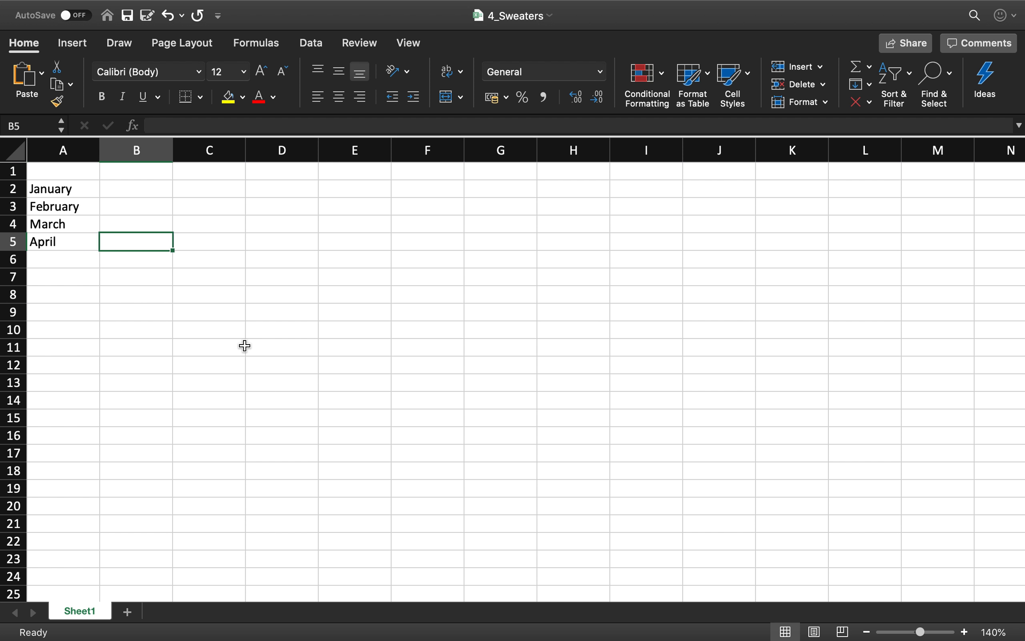
pyautogui.press('Up')
pyautogui.press('Up')
pyautogui.press('Up')
pyautogui.press('Up')
pyautogui.write('Sweaters')
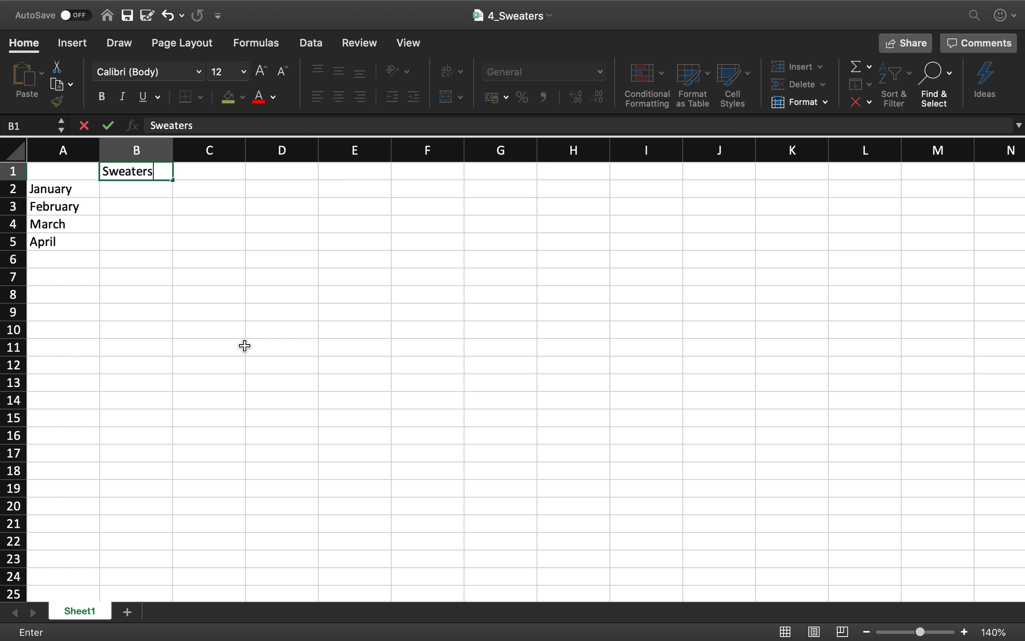
pyautogui.press('Return')
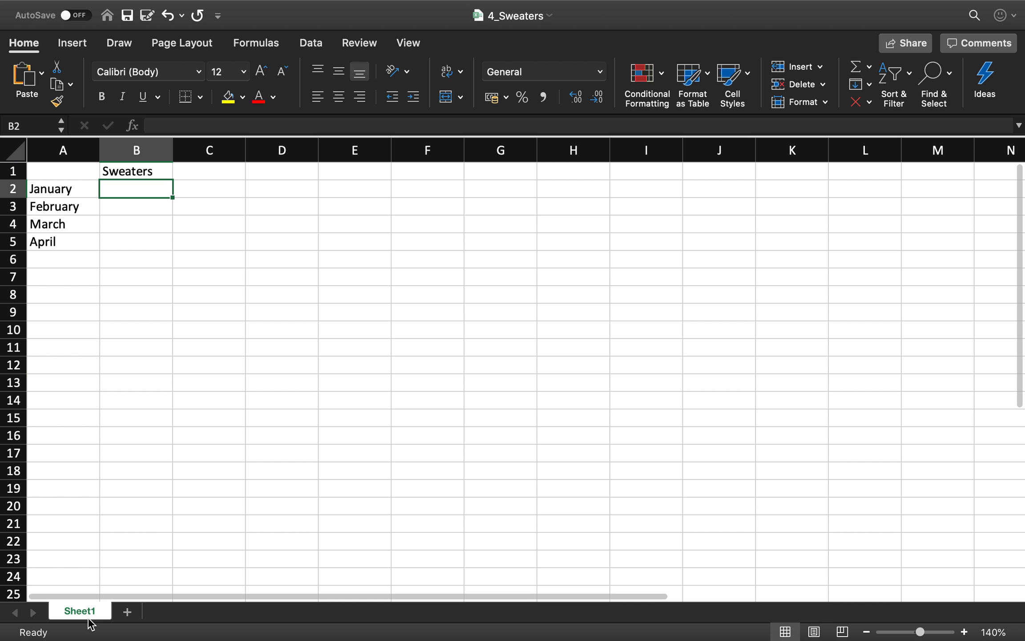
# - Rename the 4_Sweaters workbook's worksheet as Sweaters
pyautogui.doubleClick(85, 606)
pyautogui.write('s')
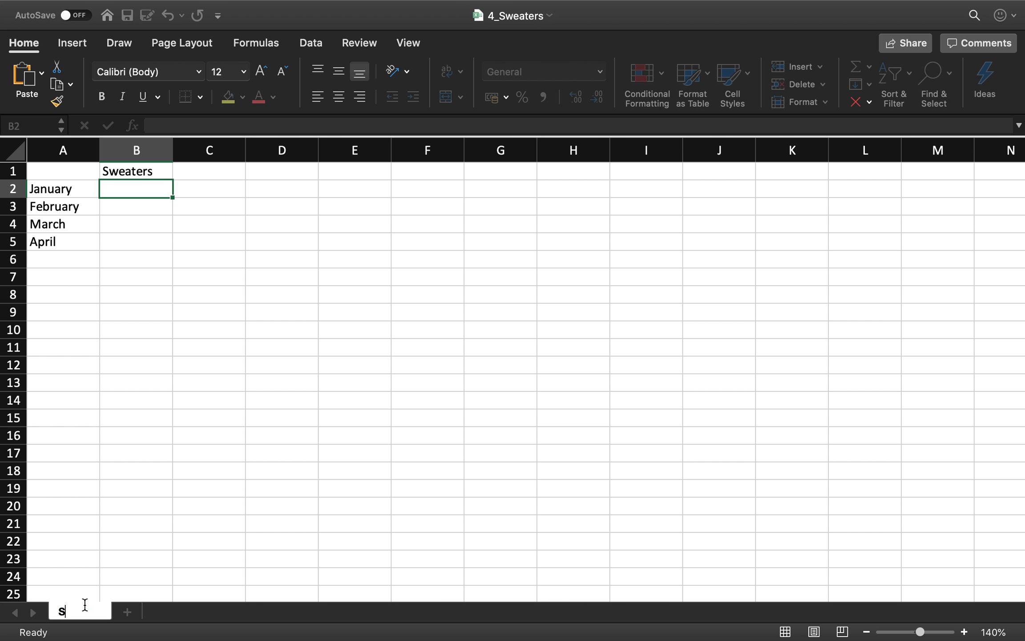
pyautogui.write('weaters')
pyautogui.press('Return')
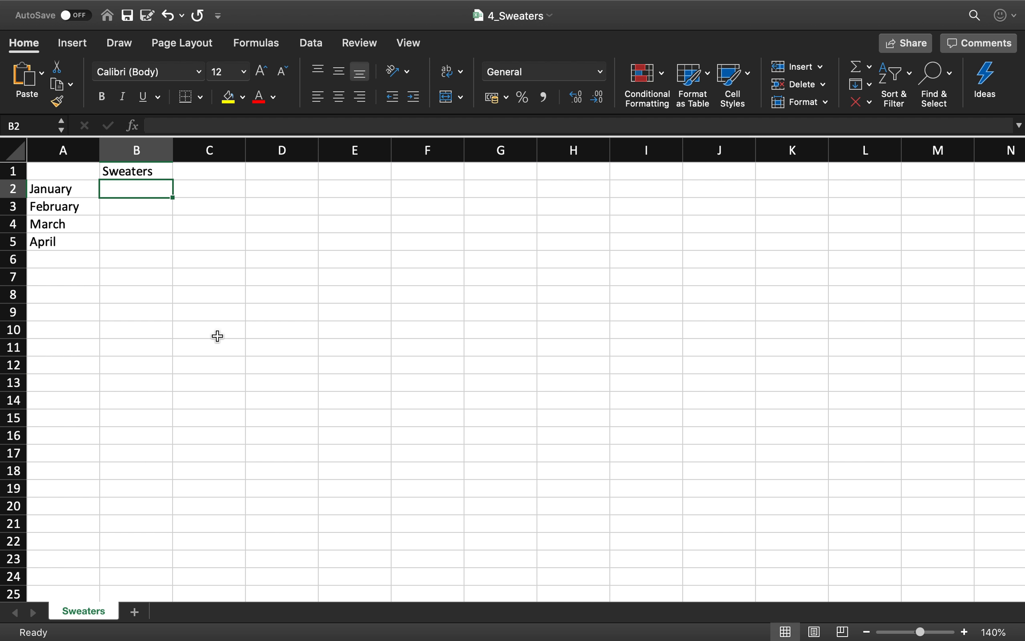
# - Enter the monthly Sweaters values 63, 38, 92 and 101 in cells B2 to B5 and save the workbook
pyautogui.write('63')
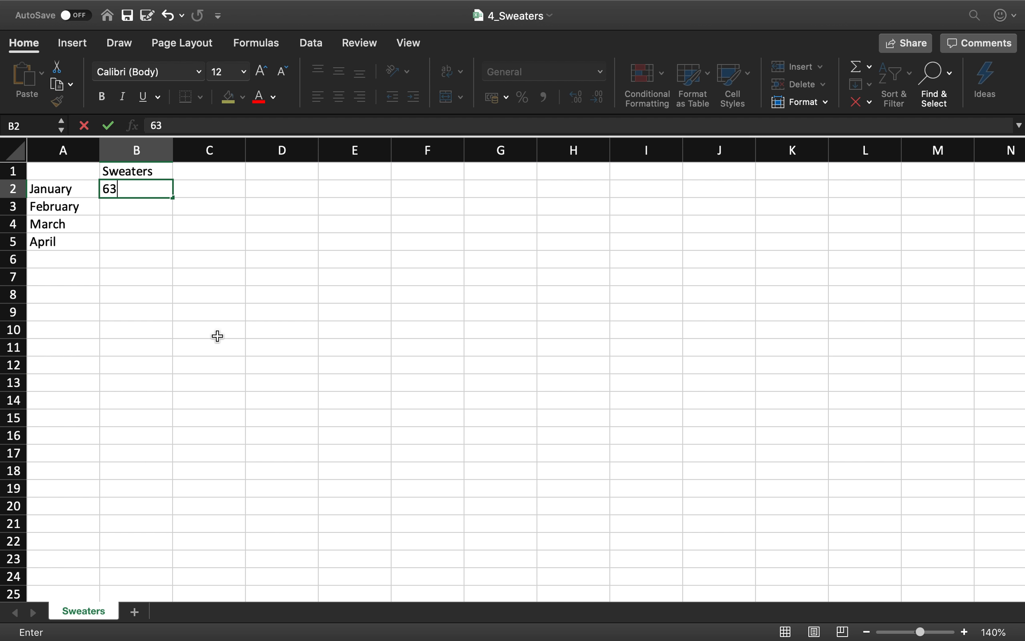
pyautogui.press('Return')
pyautogui.write('38')
pyautogui.press('Return')
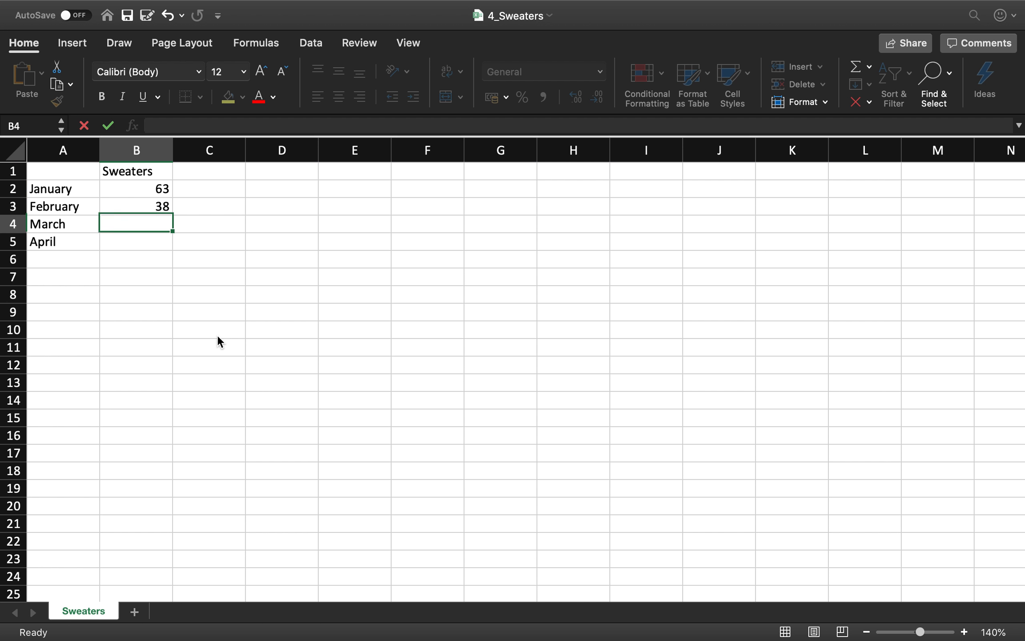
pyautogui.write('9')
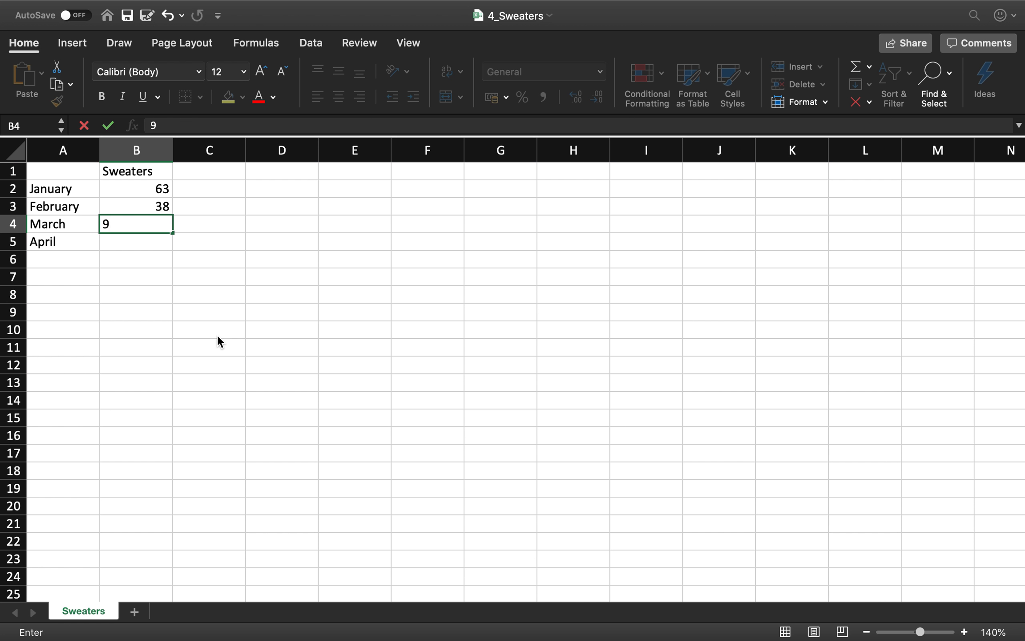
pyautogui.write('2')
pyautogui.press('Return')
pyautogui.write('101')
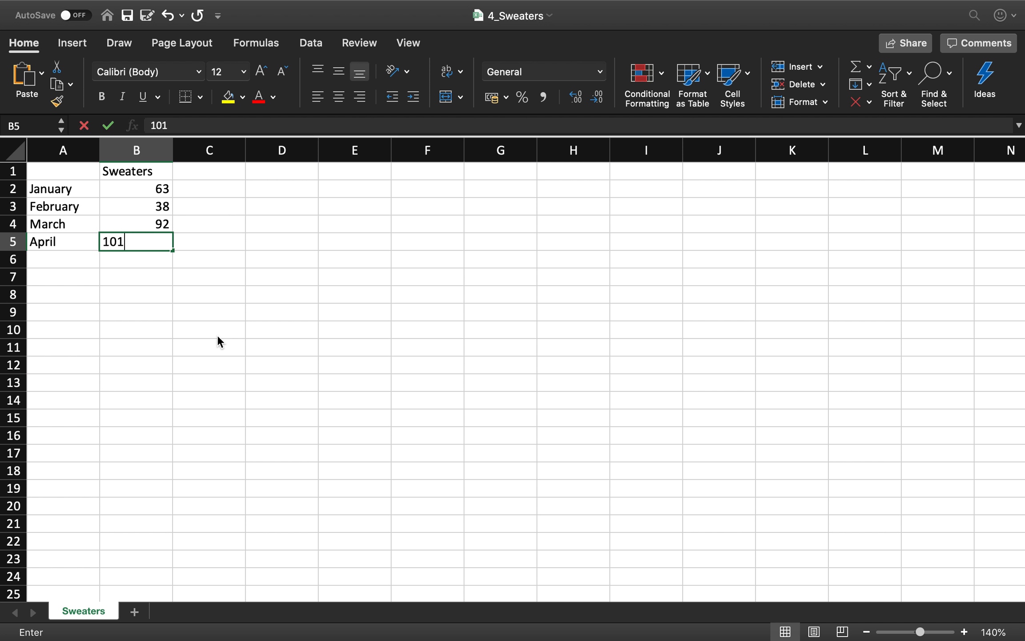
pyautogui.press('Return')
pyautogui.press('Up')
pyautogui.press('Up')
pyautogui.press('Up')
pyautogui.press('Up')
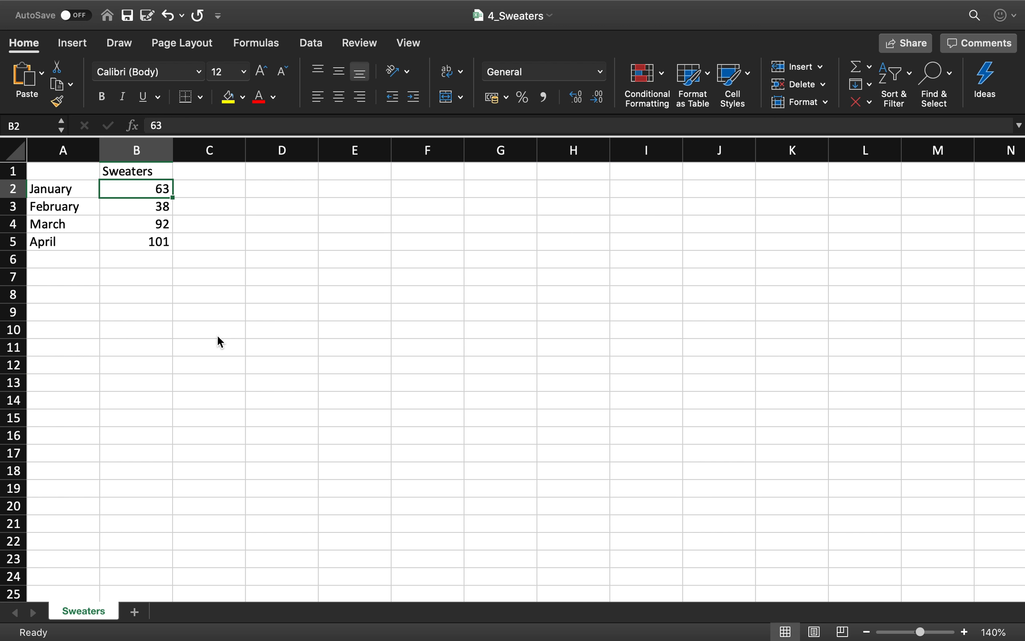
pyautogui.press('super+s')
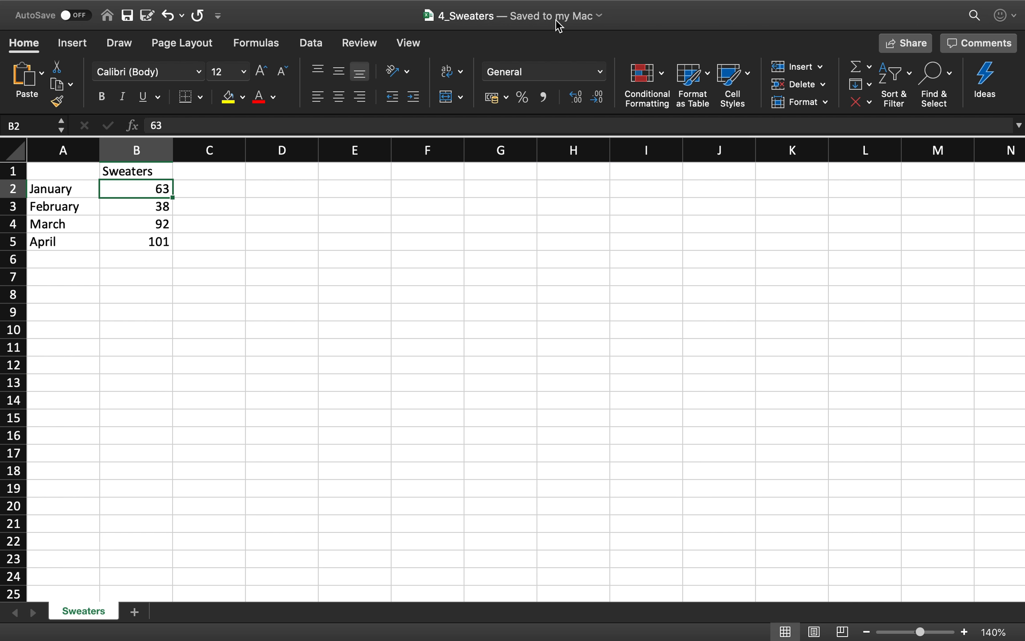
# - Save the changes in the 3_Pants workbook and in the 2_Shirts workbook
pyautogui.click(388, 9)
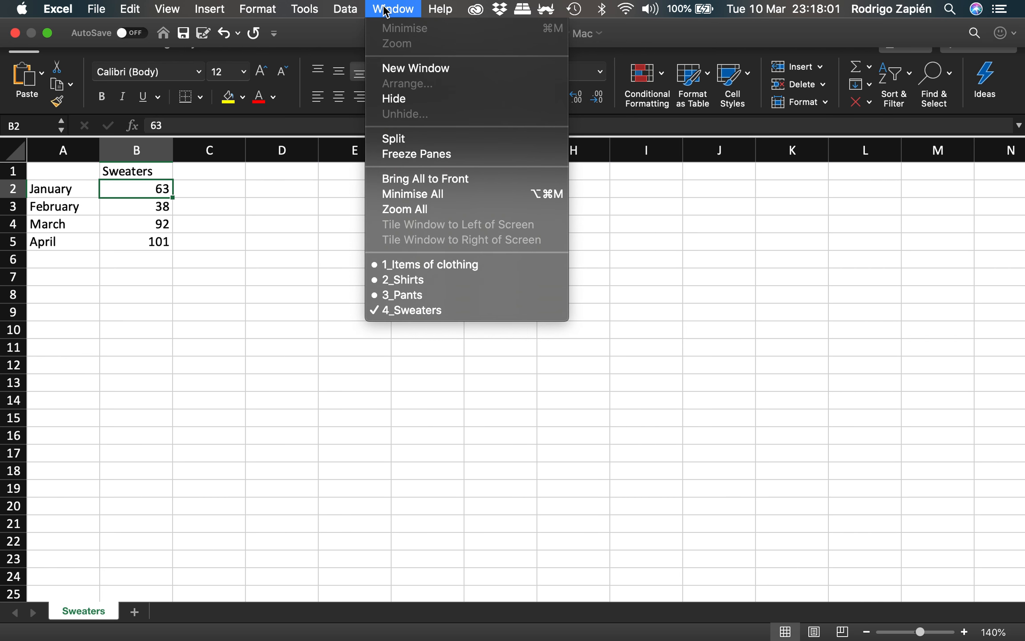
pyautogui.click(409, 296)
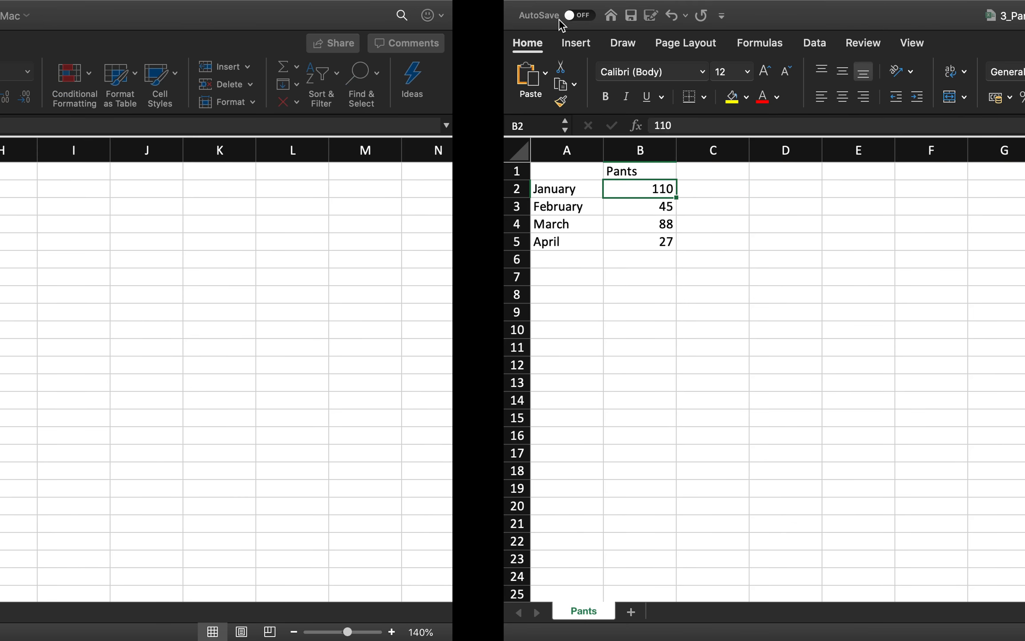
pyautogui.press('super+s')
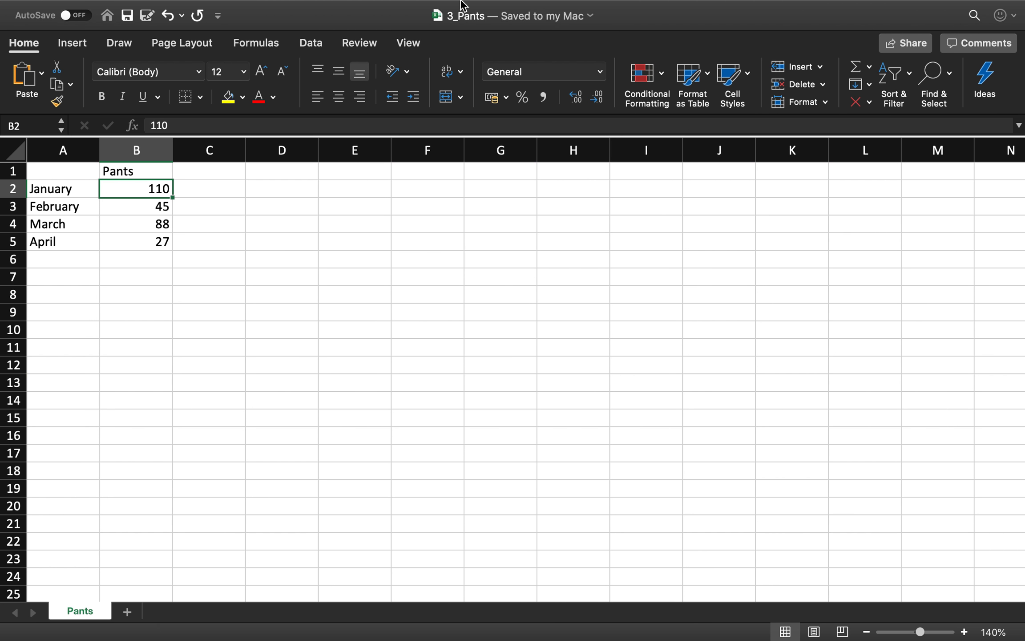
pyautogui.click(401, 11)
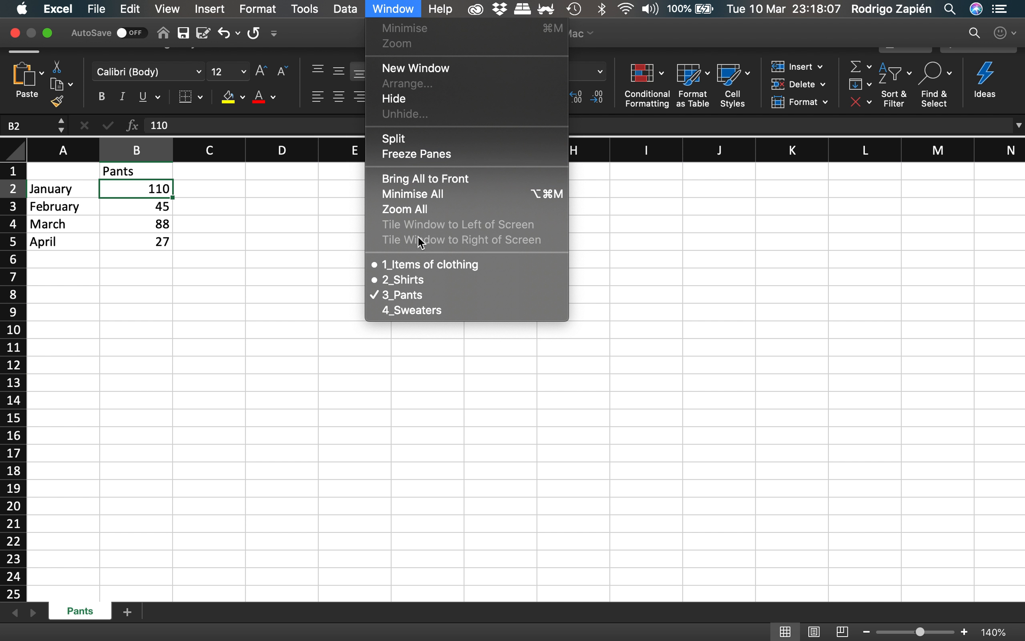
pyautogui.click(423, 277)
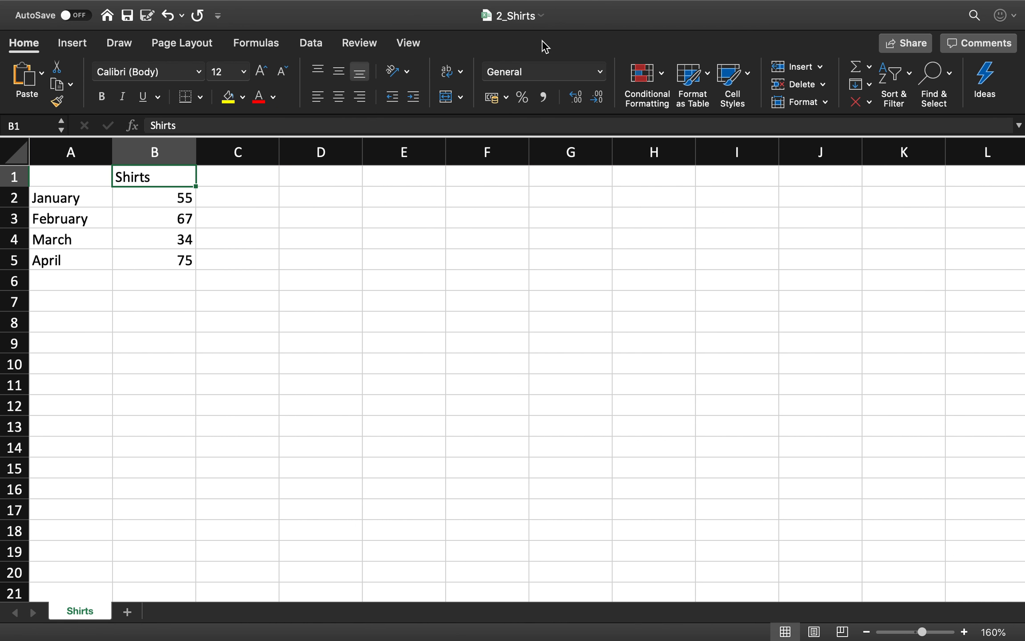
pyautogui.moveTo(466, 4)
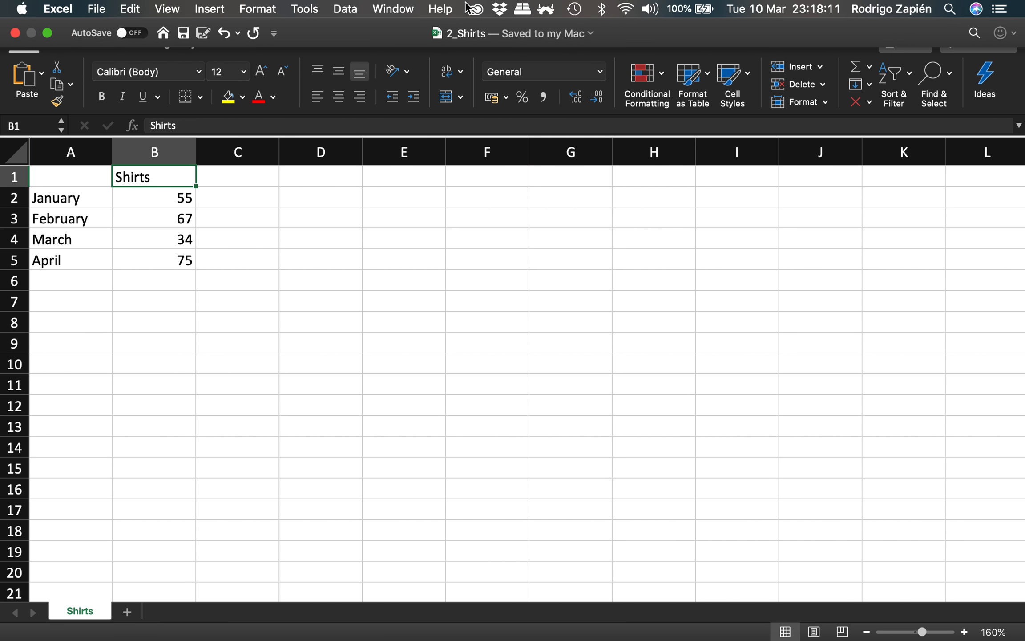
# - Rename the worksheet in the 1_Items of clothing workbook as Items of clothing
pyautogui.click(402, 12)
pyautogui.click(430, 266)
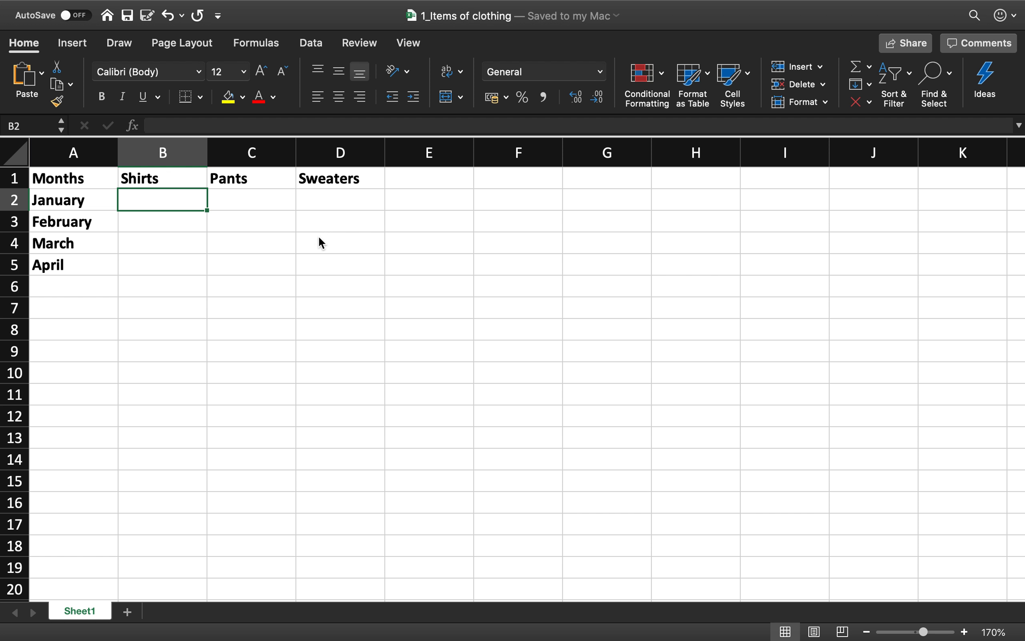
pyautogui.doubleClick(80, 611)
pyautogui.write('Items of clothing')
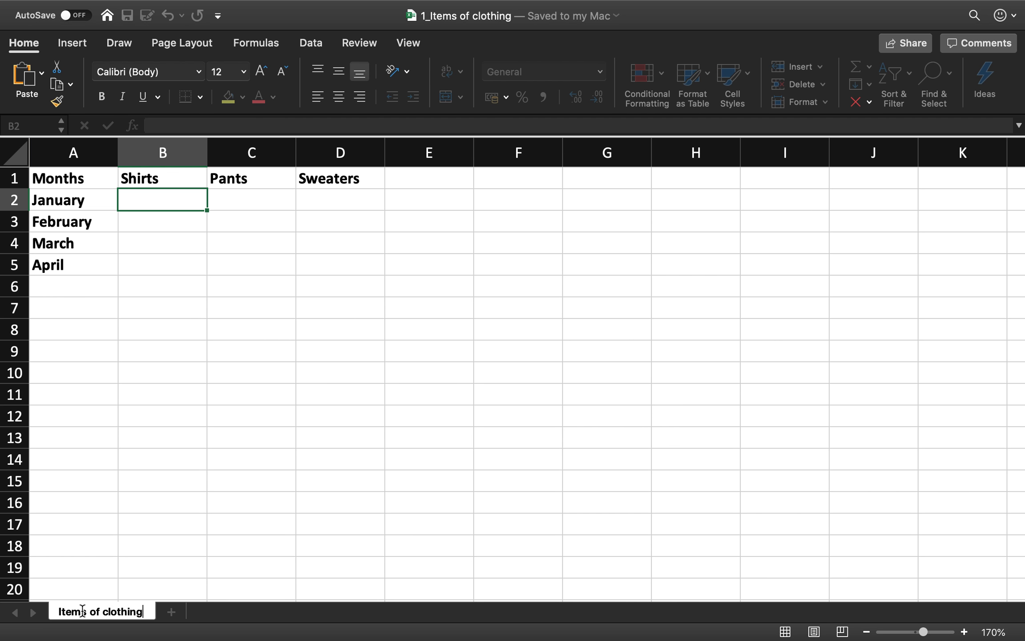
pyautogui.press('Return')
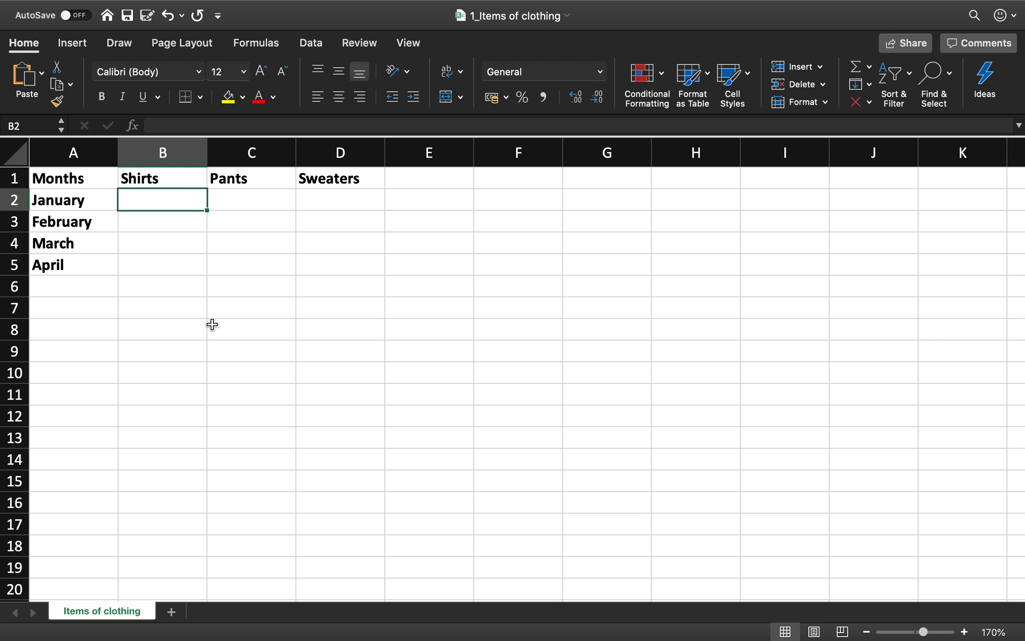
# - Link January Shirts cell B2 to cell B2 of the Shirts sheet in the 2_Shirts workbook with an absolute reference
pyautogui.write('=')
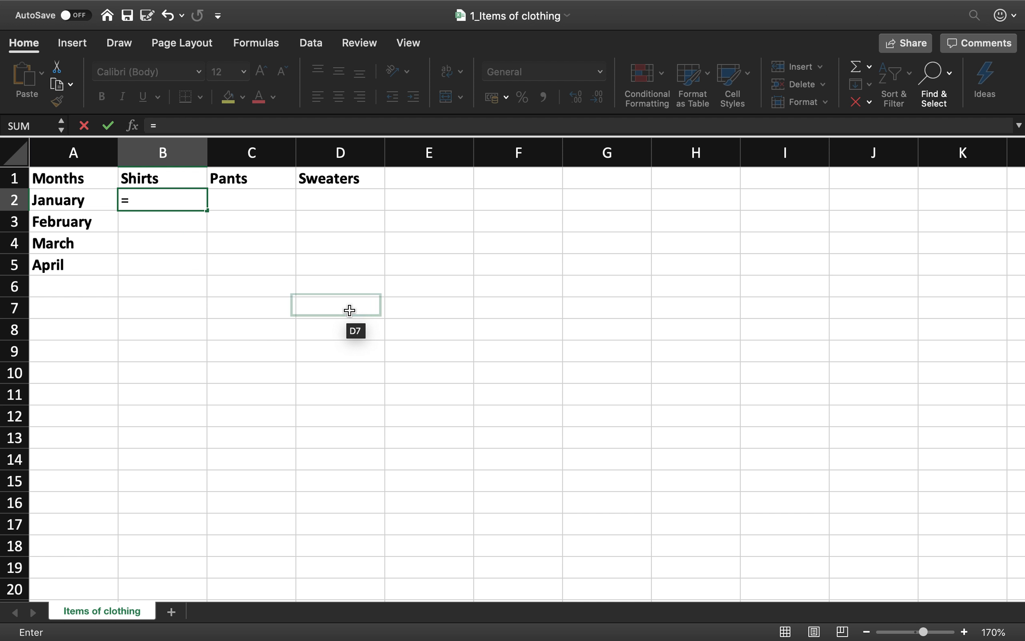
pyautogui.click(392, 9)
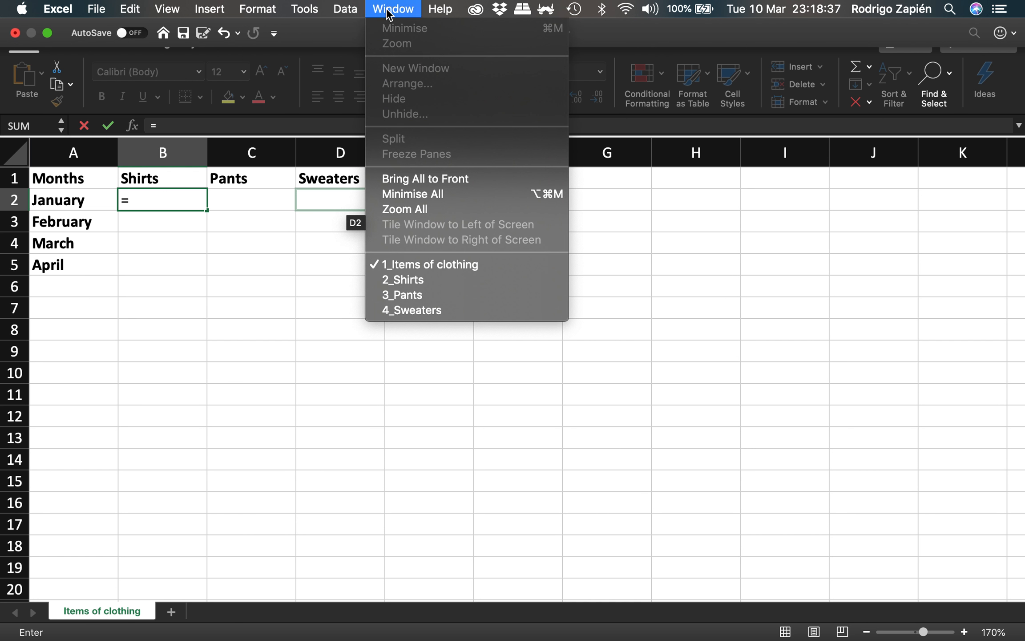
pyautogui.click(418, 283)
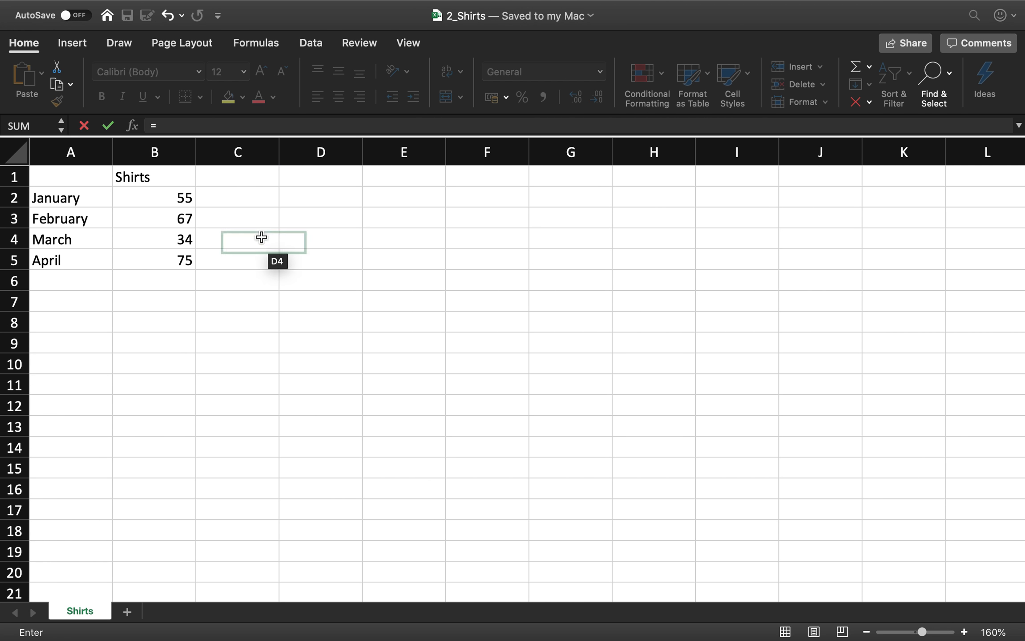
pyautogui.click(163, 196)
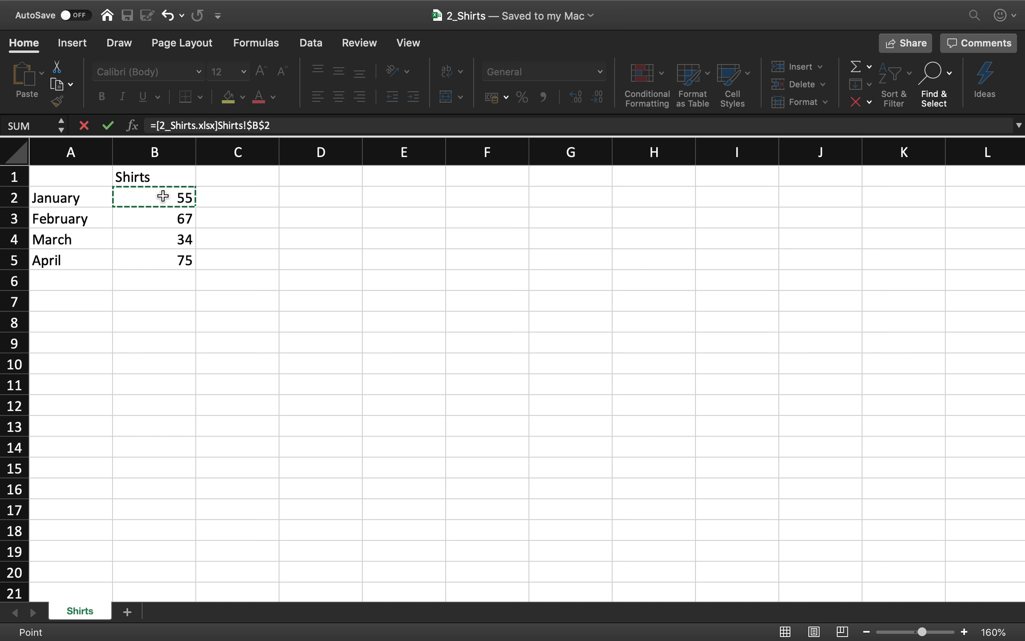
pyautogui.press('Return')
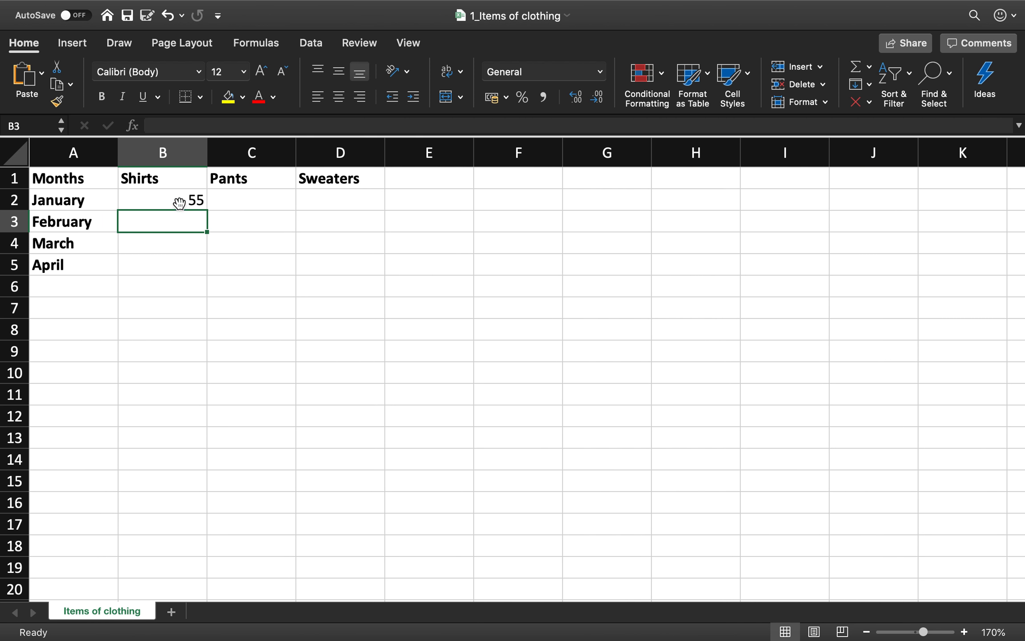
# - Try filling the absolute reference in B2 down to B5, and clear the copied formulas from B3 to B5
pyautogui.click(179, 202)
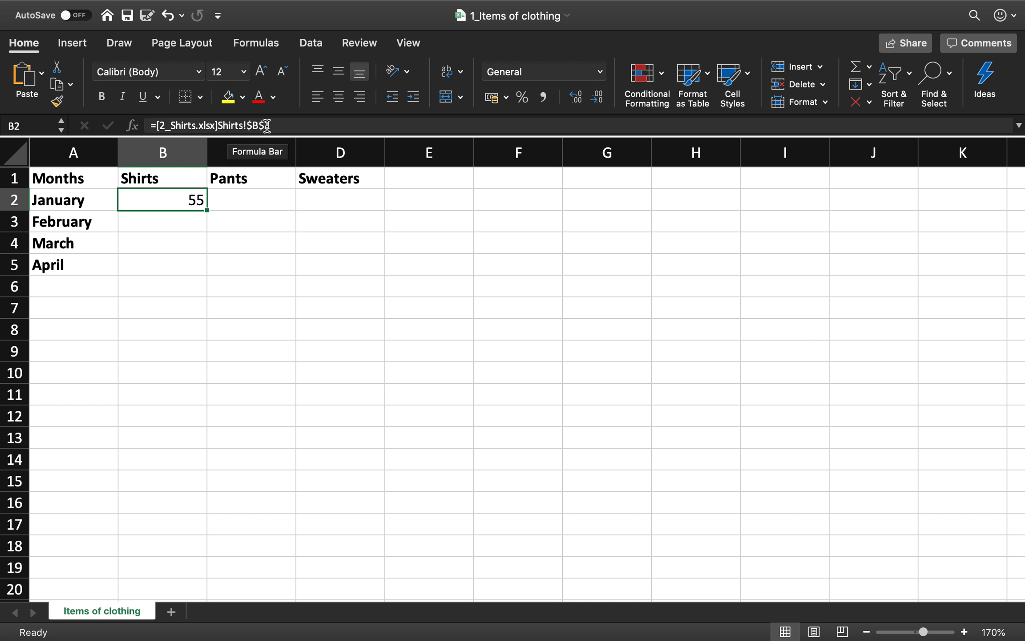
pyautogui.moveTo(207, 210); pyautogui.dragTo(205, 266)
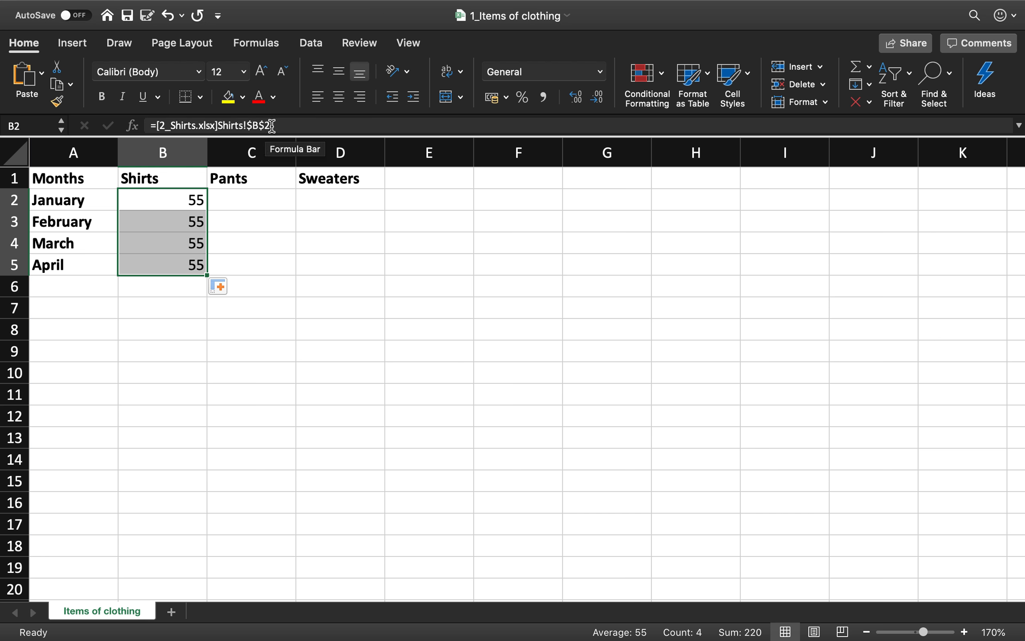
pyautogui.click(182, 226)
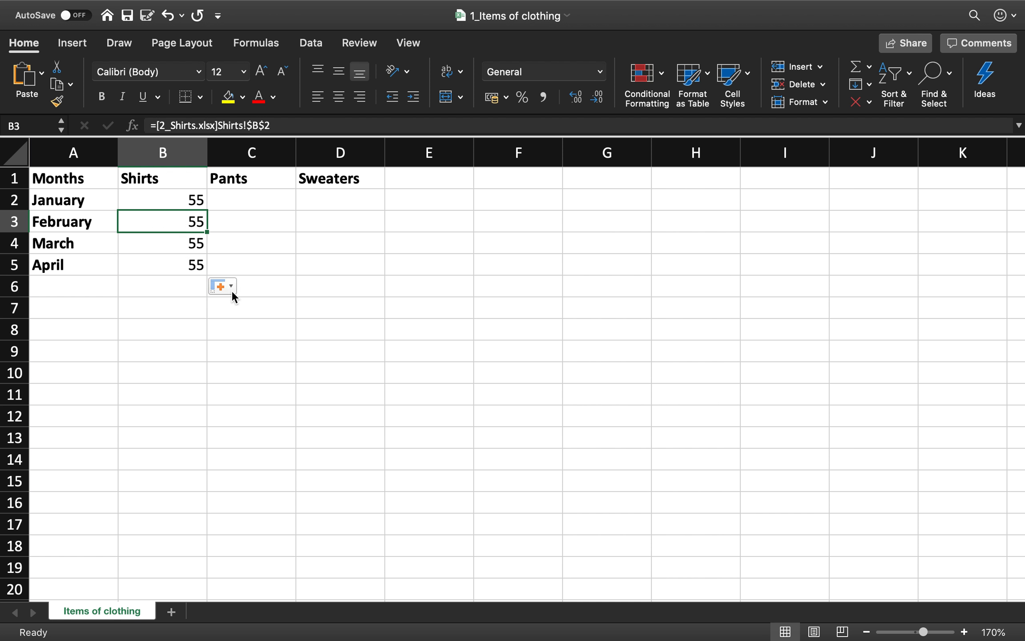
pyautogui.hotkey('shift', 'Down')
pyautogui.hotkey('shift', 'Down')
pyautogui.press('Delete')
pyautogui.press('Up')
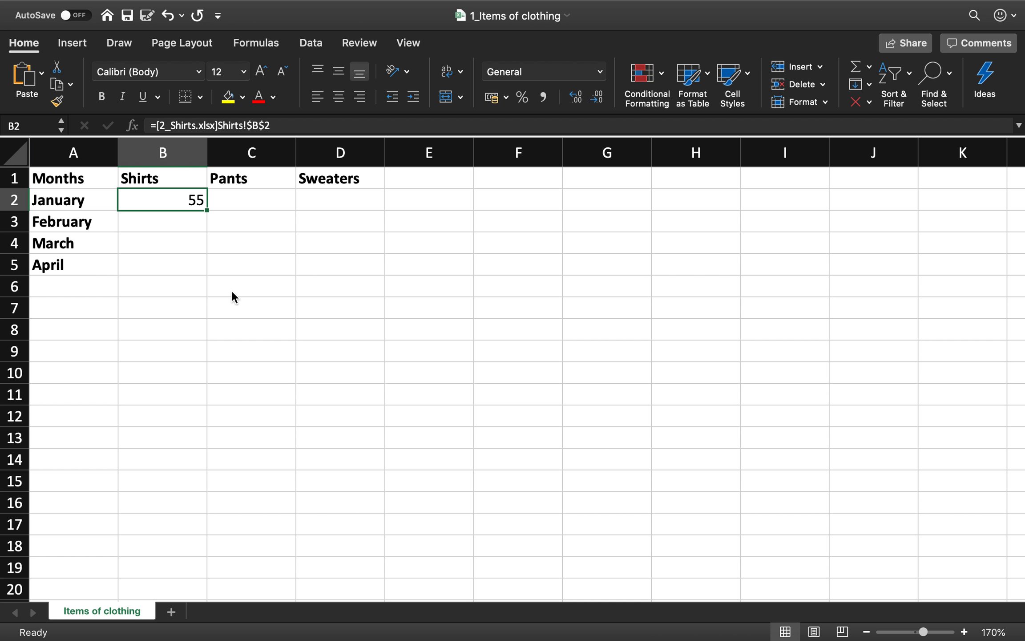
# - Make the row reference in B2 relative, giving =[2_Shirts.xlsx]Shirts!$B2, and fill the formula down to B5
pyautogui.click(265, 125)
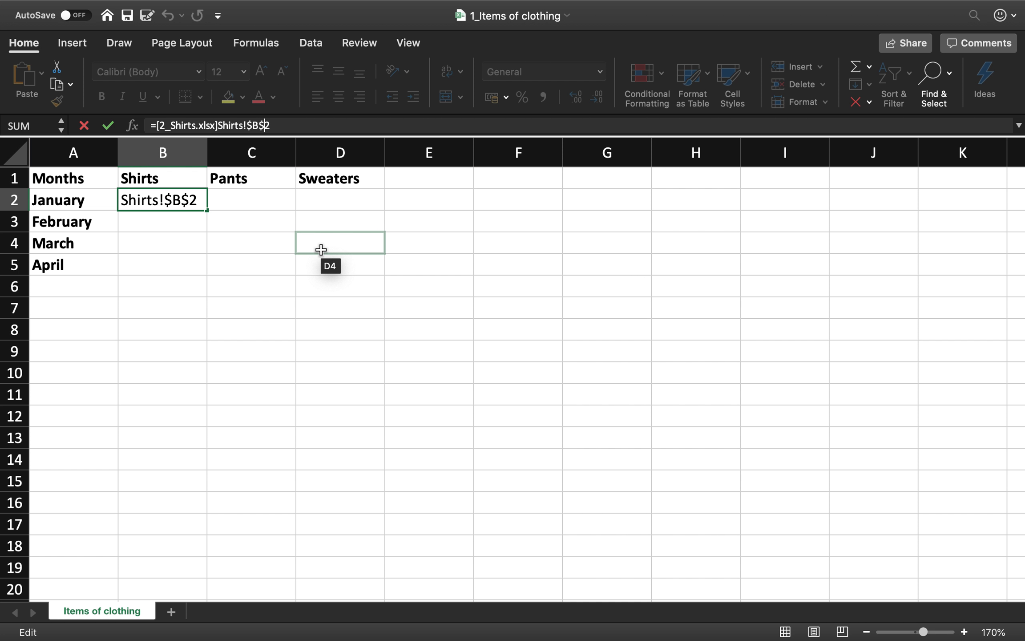
pyautogui.press('BackSpace')
pyautogui.press('Return')
pyautogui.press('Up')
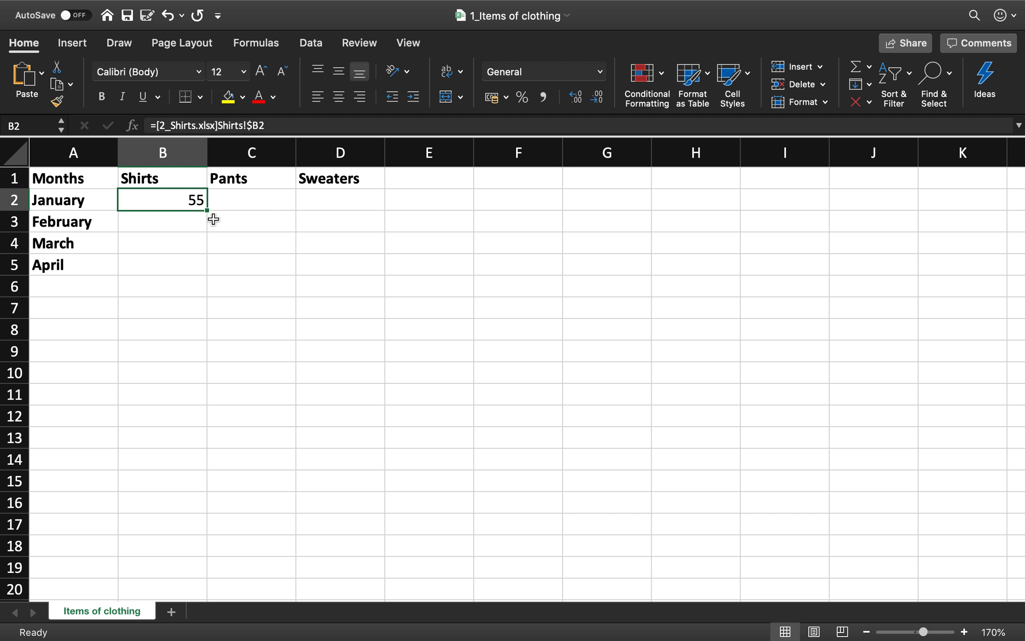
pyautogui.moveTo(208, 211); pyautogui.dragTo(208, 269)
pyautogui.click(179, 220)
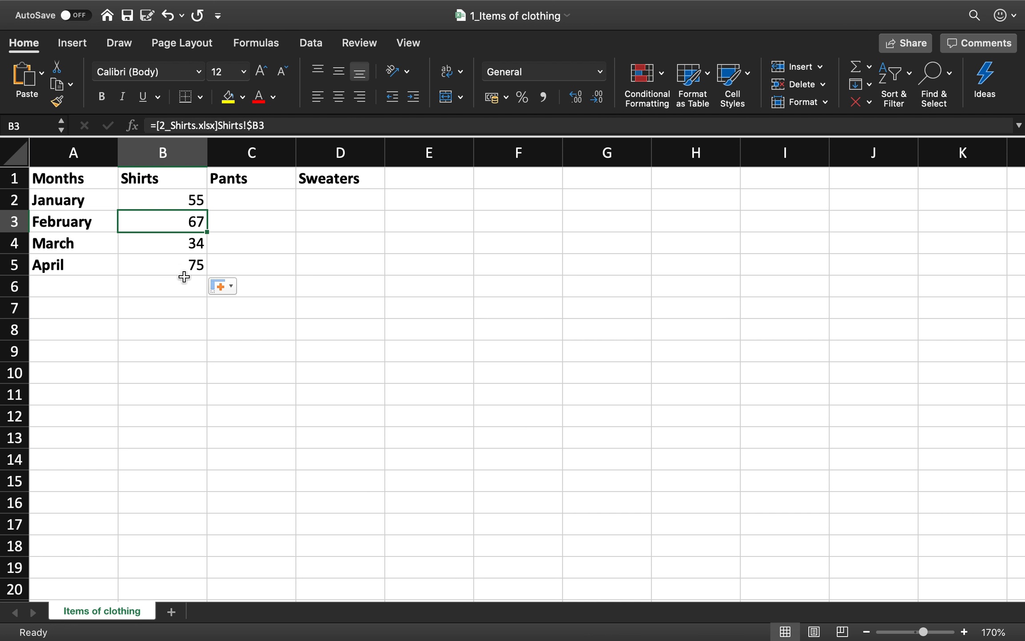
# - Compare the linked Shirts values with the source data in the 2_Shirts workbook and return to 1_Items of clothing
pyautogui.moveTo(319, 3)
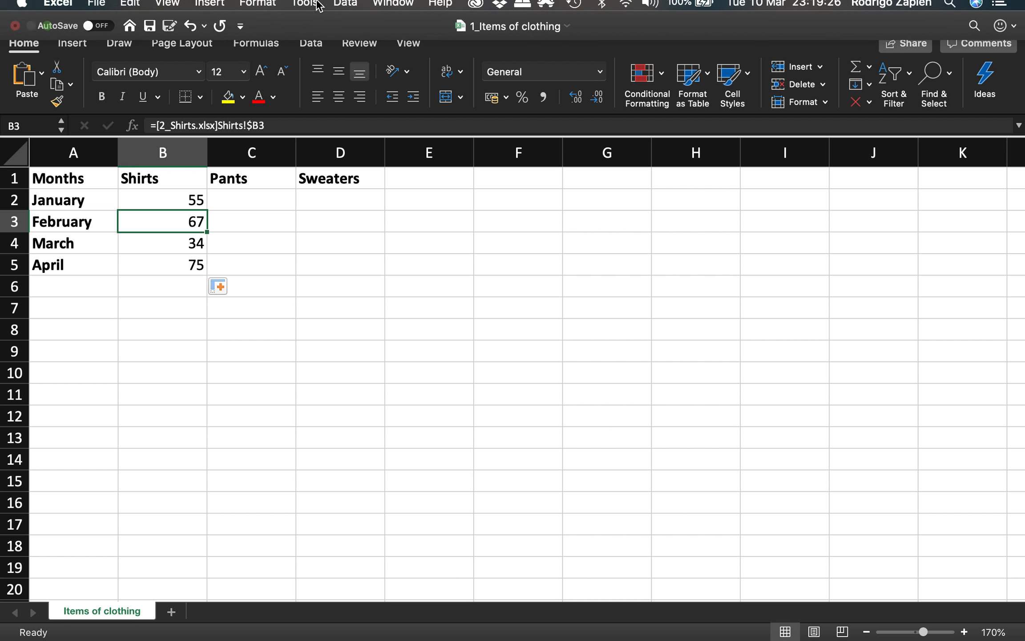
pyautogui.click(391, 9)
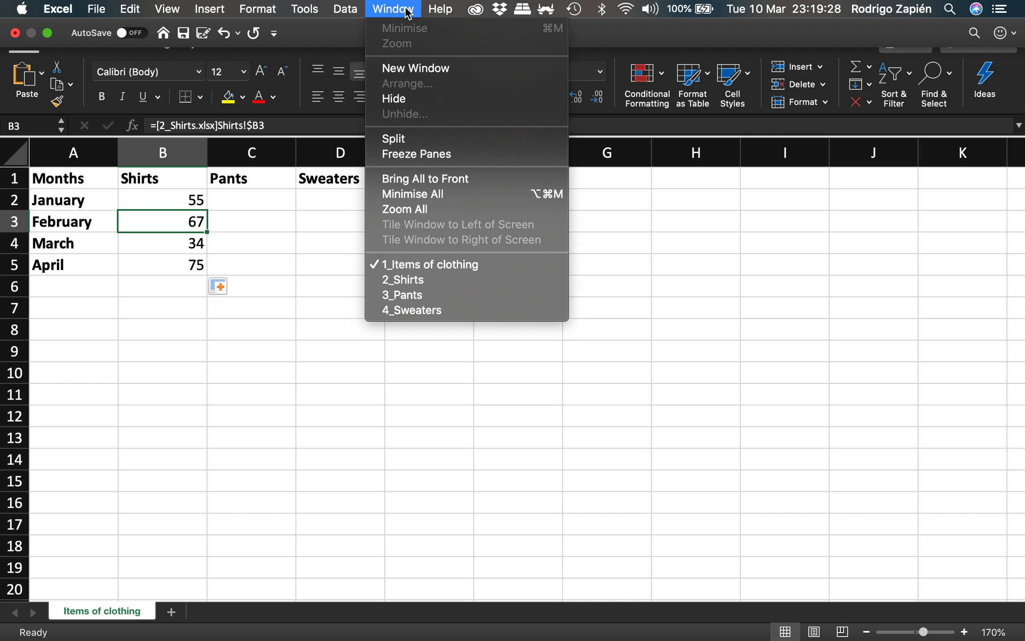
pyautogui.click(438, 280)
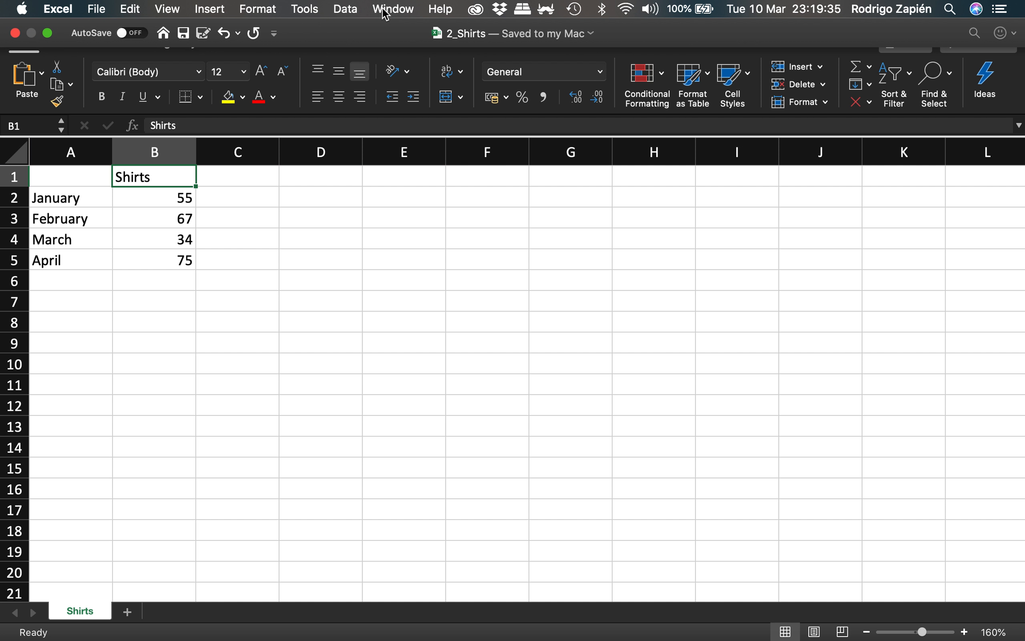
pyautogui.click(386, 10)
pyautogui.click(419, 266)
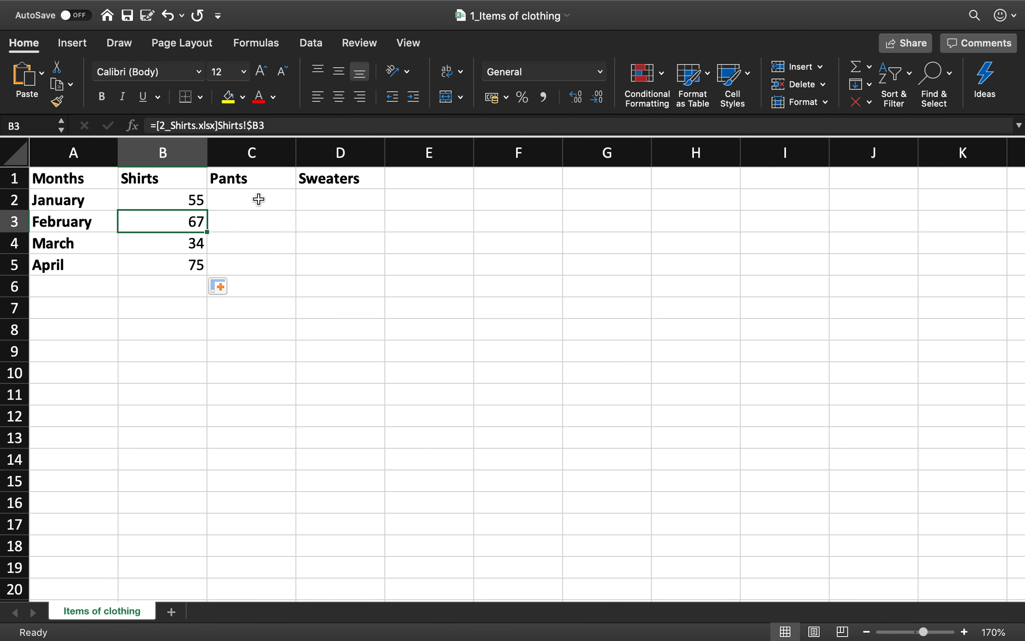
# - Link January Pants cell C2 to cell B2 of the Pants sheet in the 3_Pants workbook
pyautogui.click(259, 200)
pyautogui.write('=')
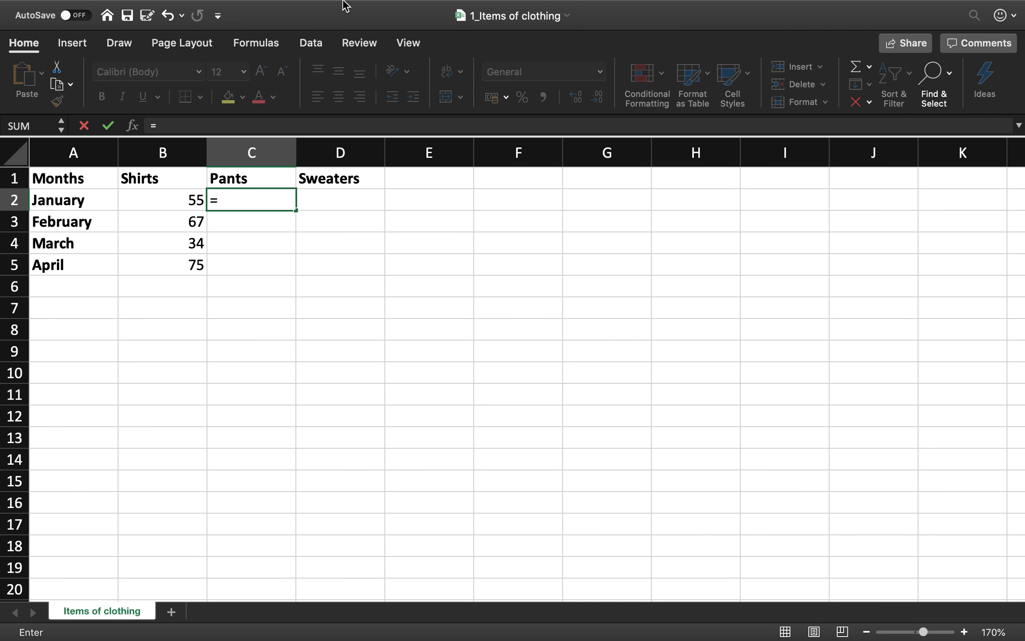
pyautogui.moveTo(361, 11)
pyautogui.click(393, 9)
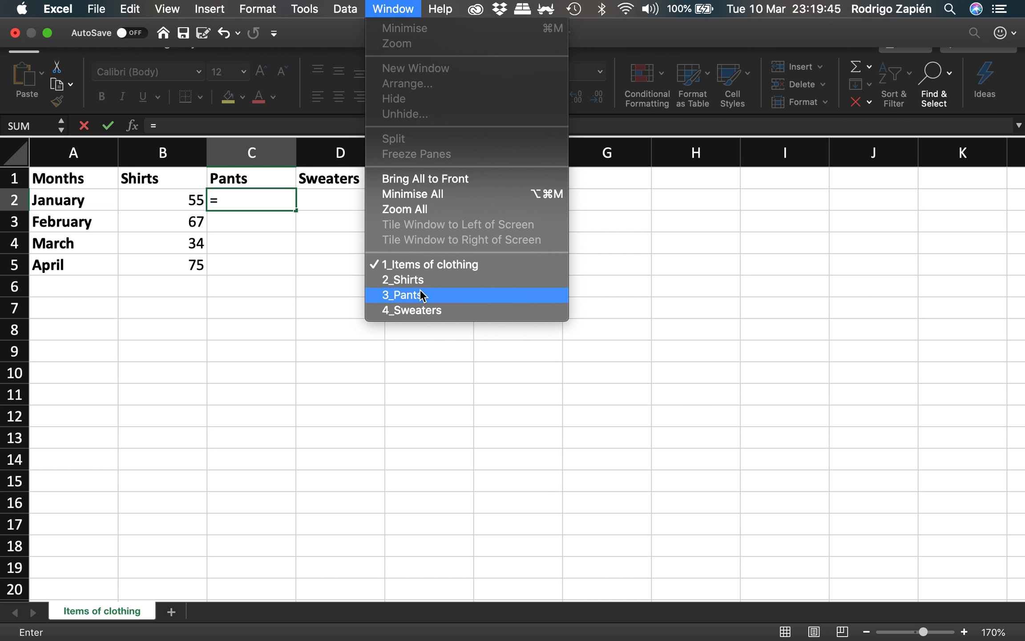
pyautogui.click(446, 296)
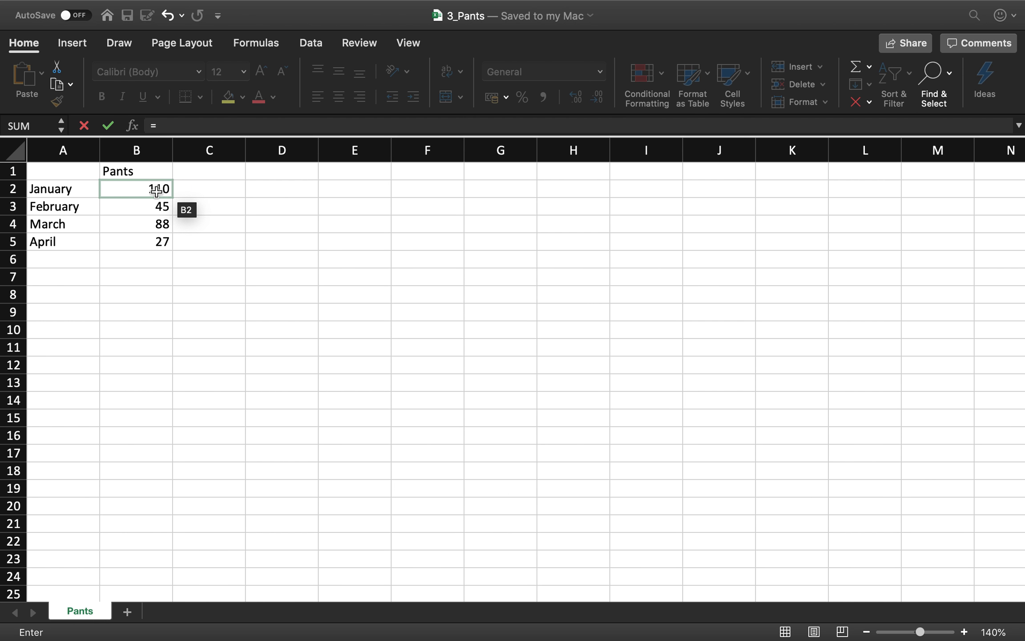
pyautogui.click(156, 191)
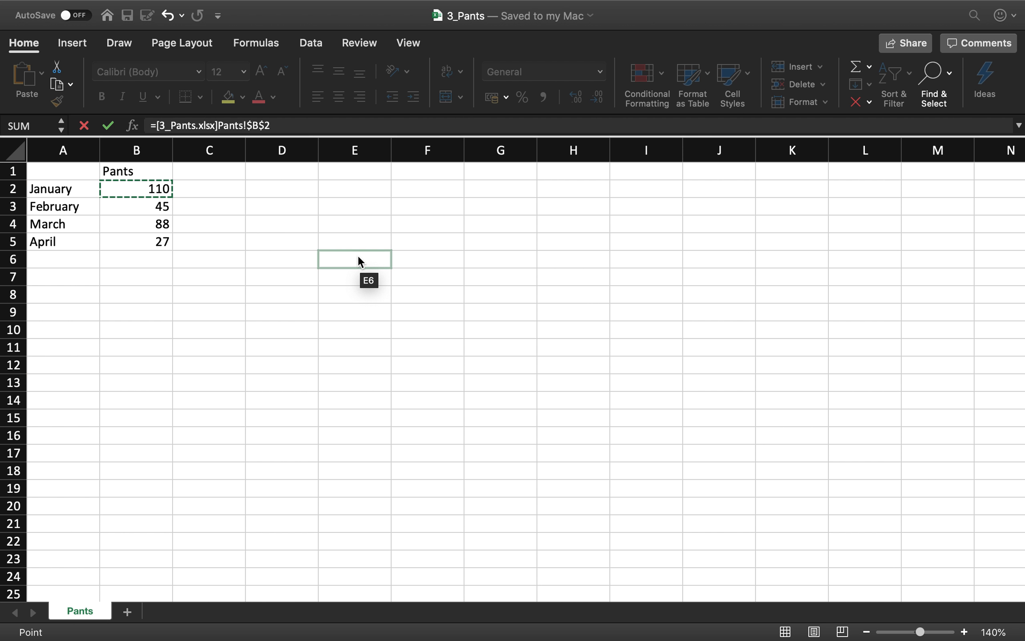
pyautogui.press('Return')
# - Change the C2 formula to =[3_Pants.xlsx]Pants!$B2 and fill it down to C5
pyautogui.click(284, 201)
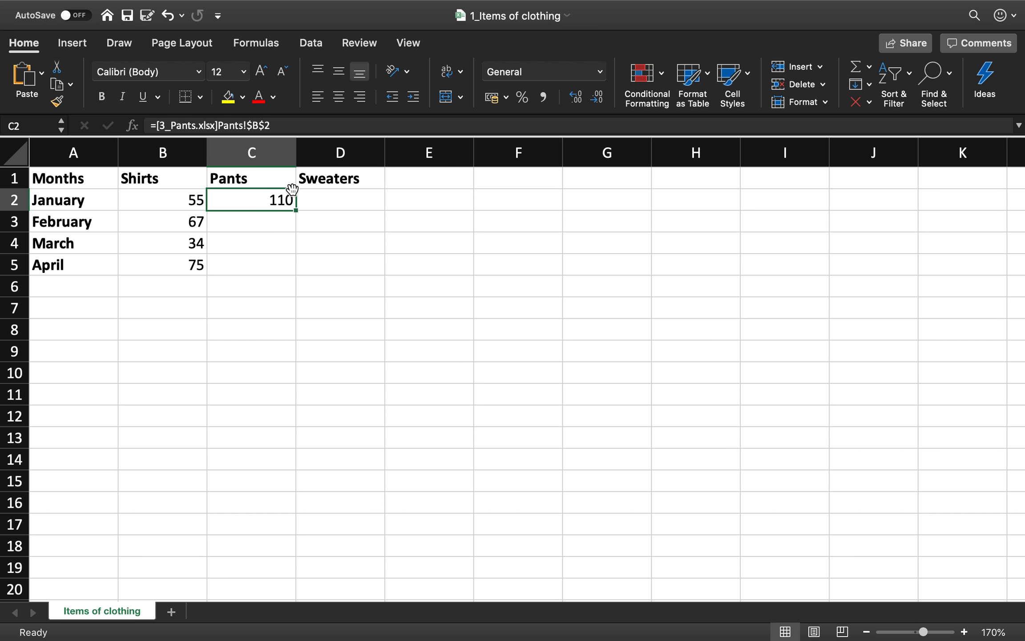
pyautogui.click(264, 126)
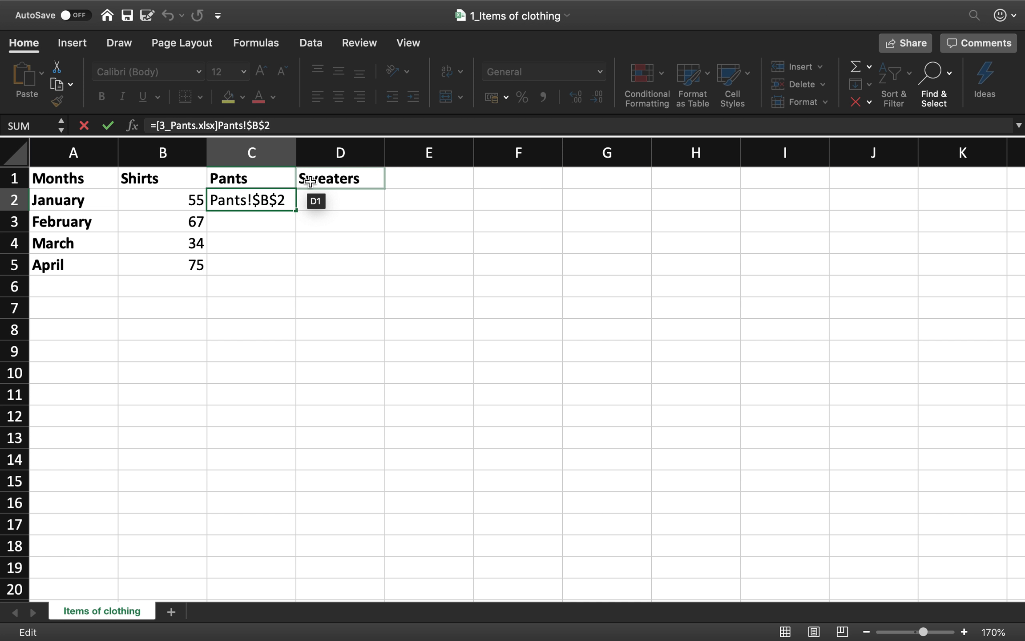
pyautogui.press('BackSpace')
pyautogui.press('Return')
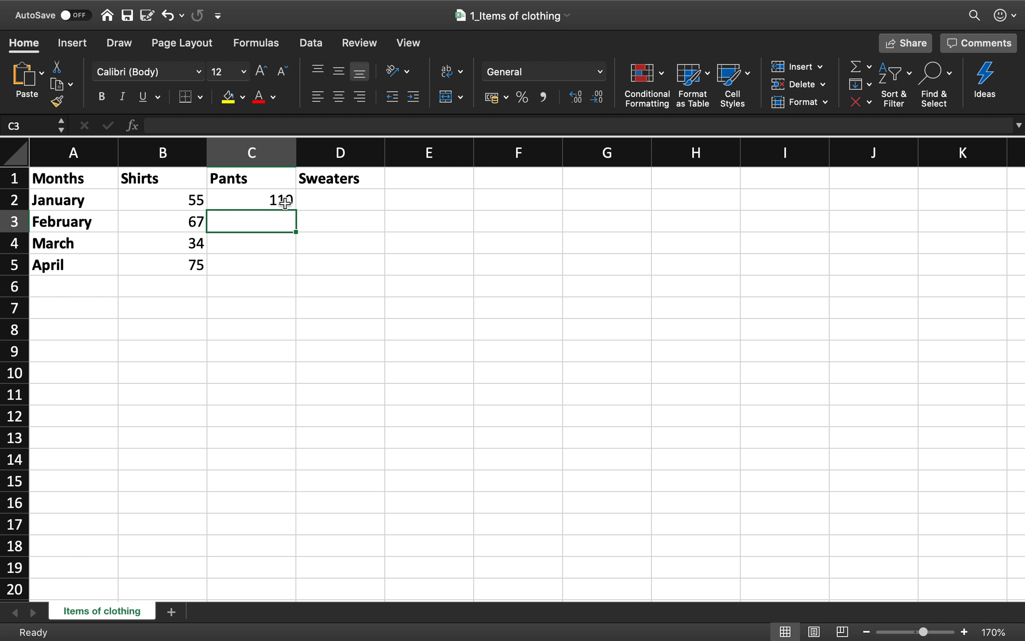
pyautogui.click(285, 204)
pyautogui.moveTo(297, 212); pyautogui.dragTo(292, 269)
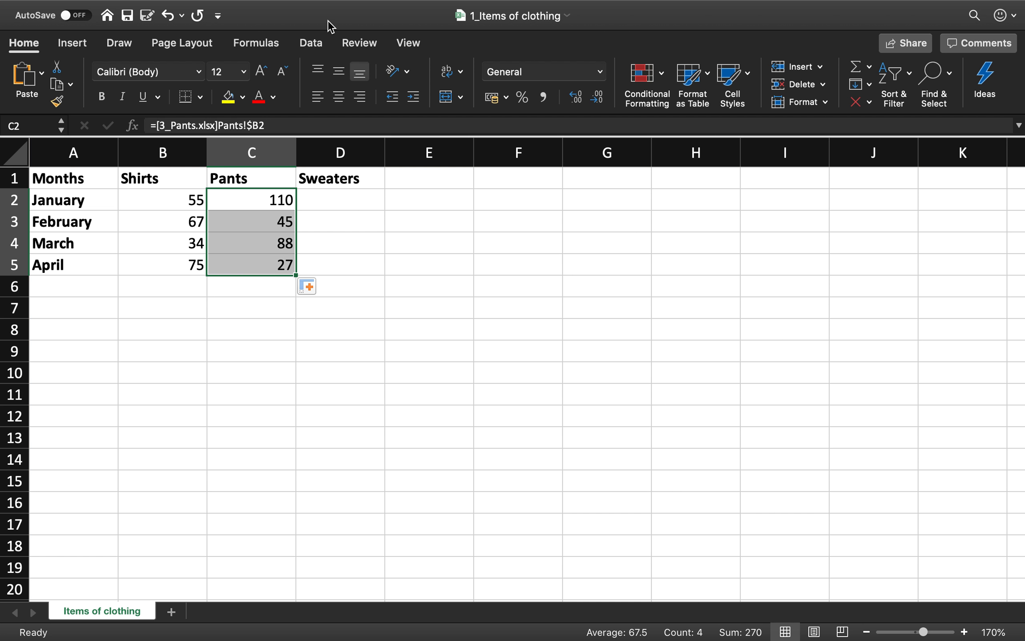
# - Compare the linked Pants values with the source data in the 3_Pants workbook and return to 1_Items of clothing
pyautogui.click(394, 10)
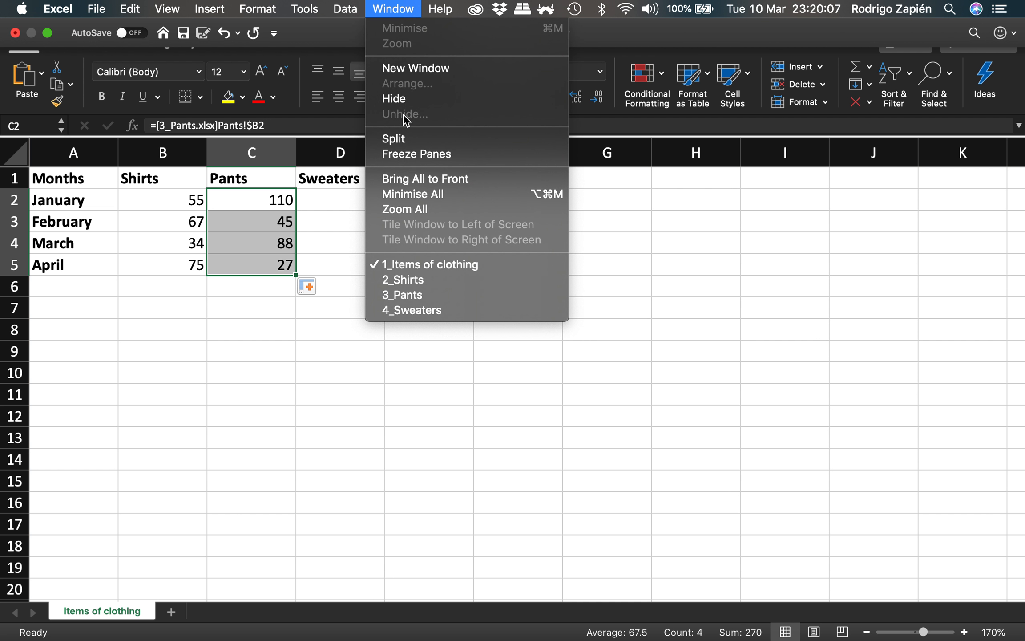
pyautogui.click(425, 294)
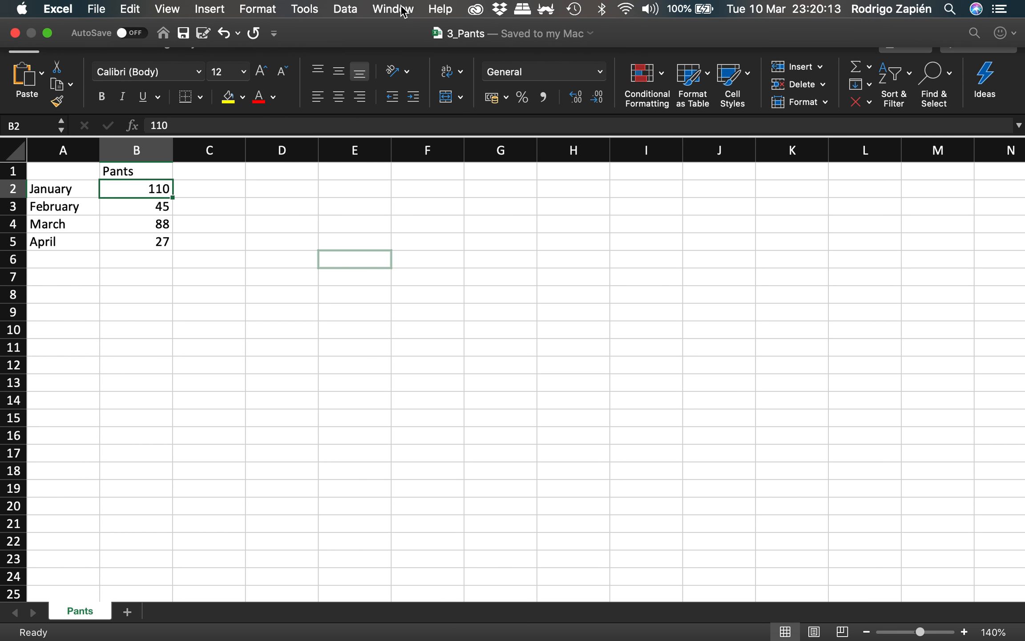
pyautogui.click(392, 8)
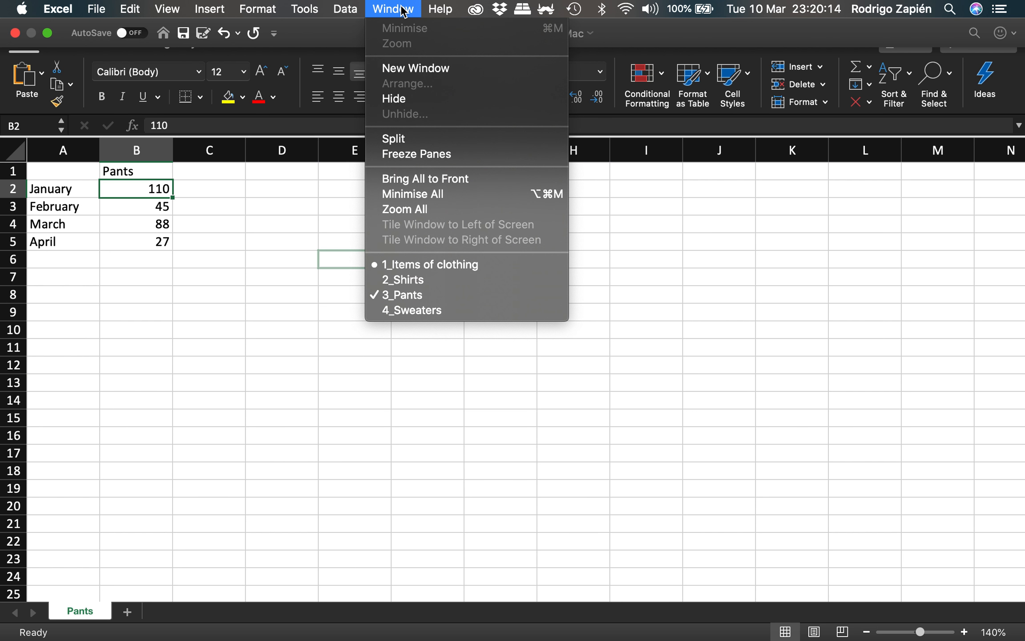
pyautogui.click(441, 264)
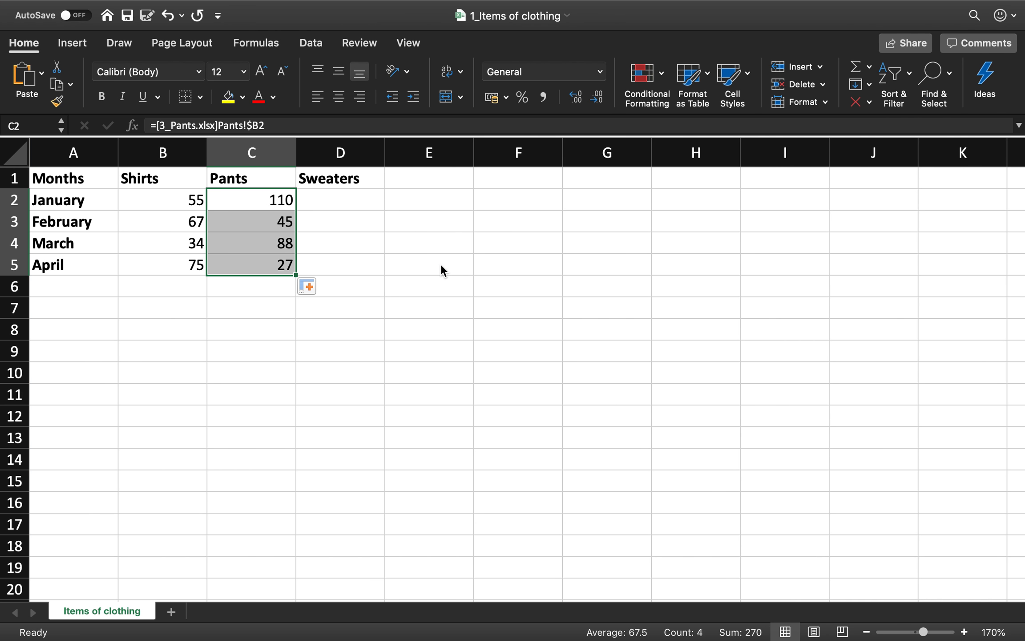
# - Link January Sweaters cell D2 to cell B2 of the Sweaters sheet in the 4_Sweaters workbook and reselect D2
pyautogui.click(355, 204)
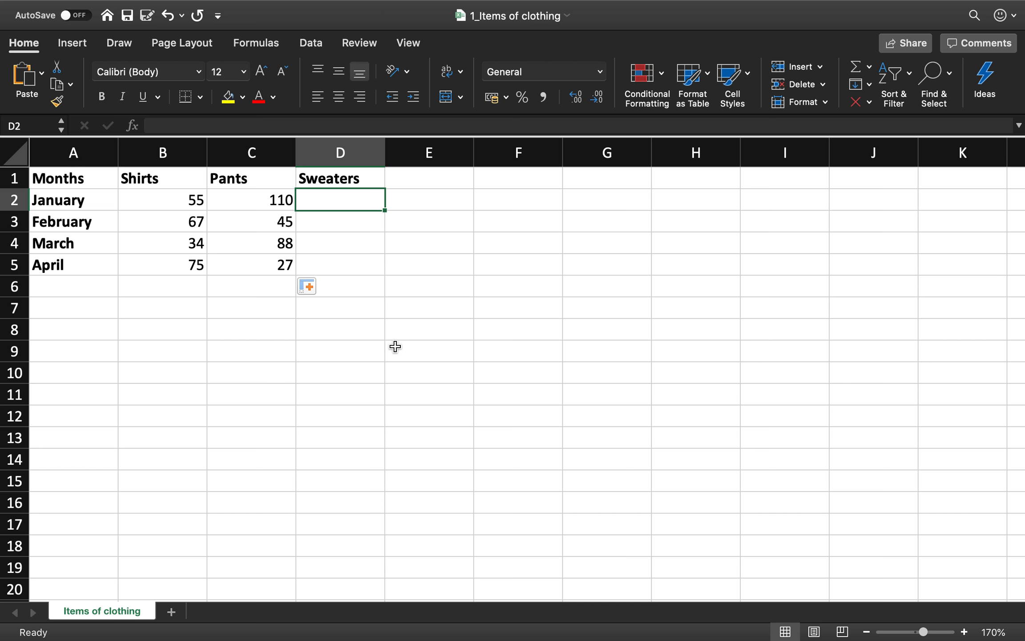
pyautogui.write('=')
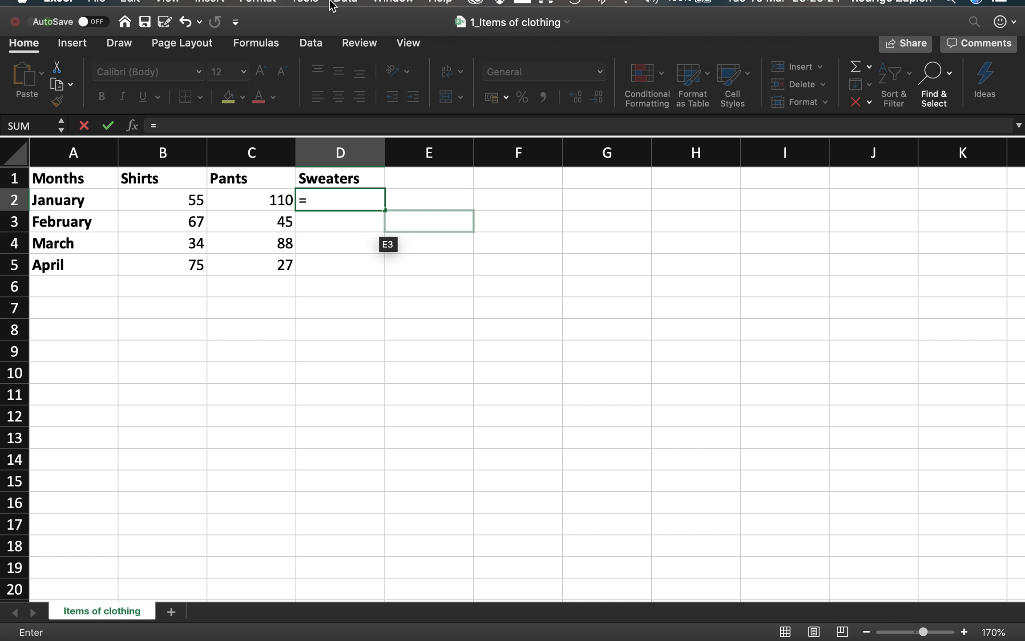
pyautogui.click(391, 9)
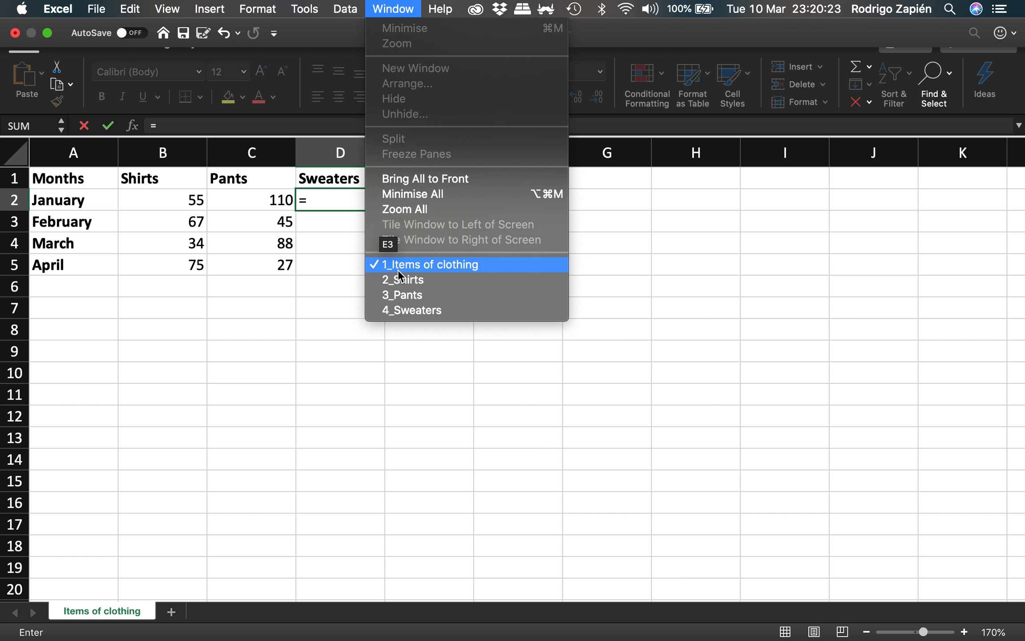
pyautogui.click(410, 309)
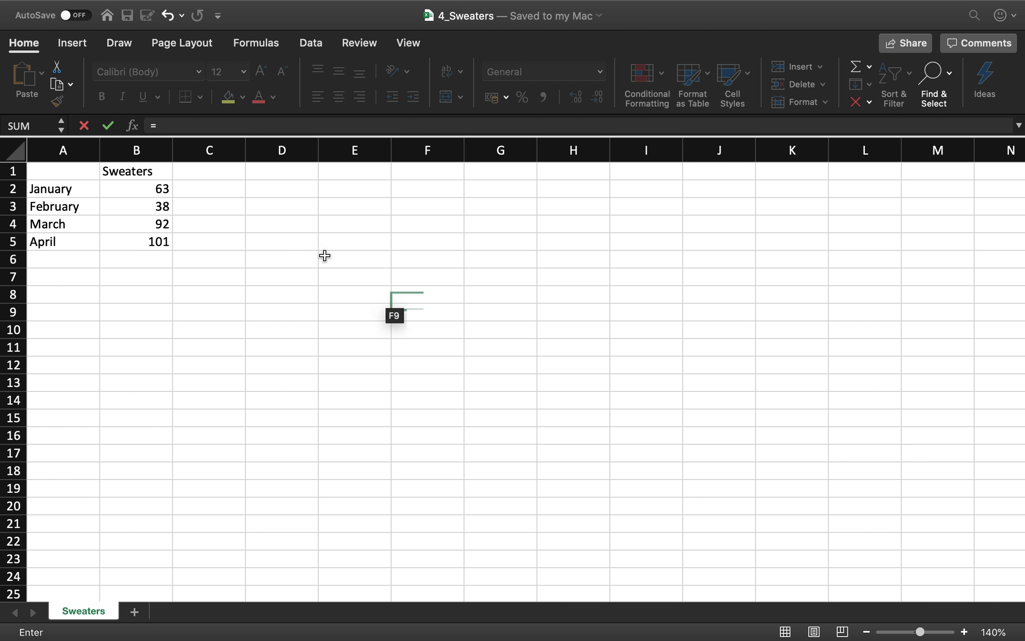
pyautogui.click(156, 190)
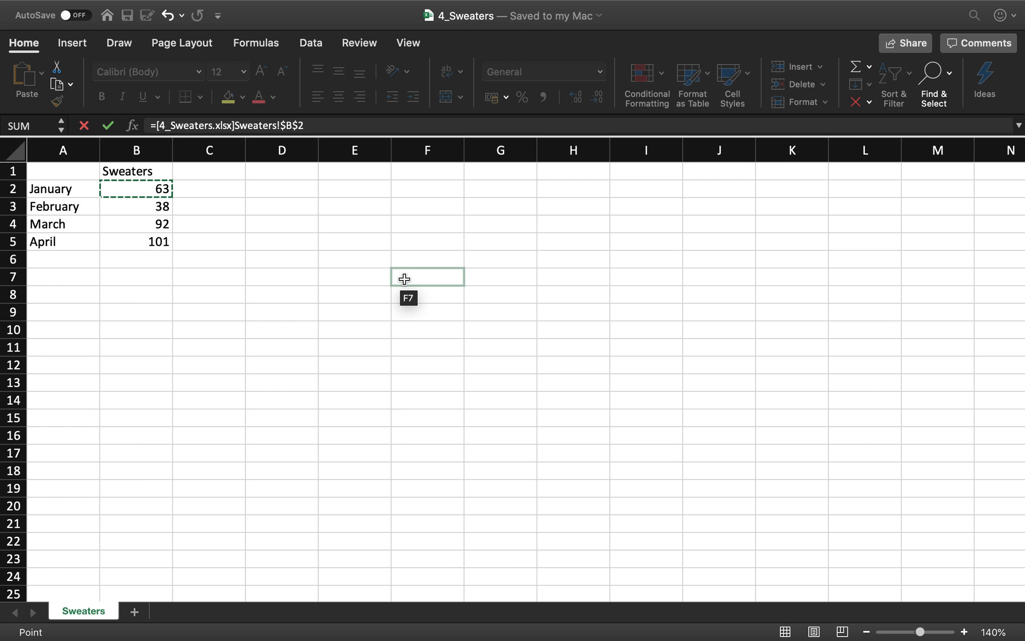
pyautogui.press('Return')
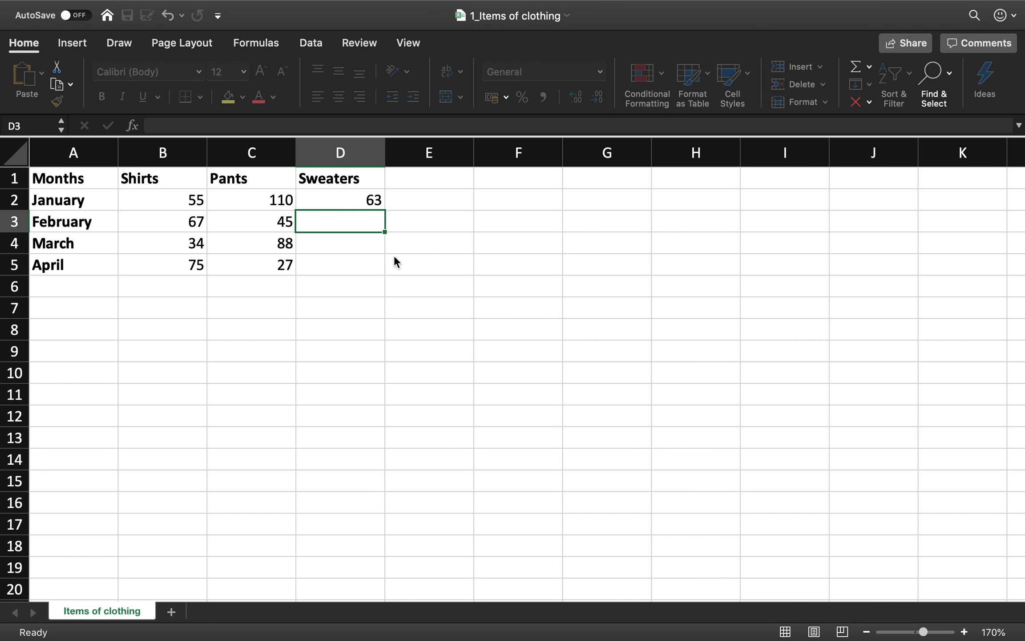
pyautogui.click(361, 199)
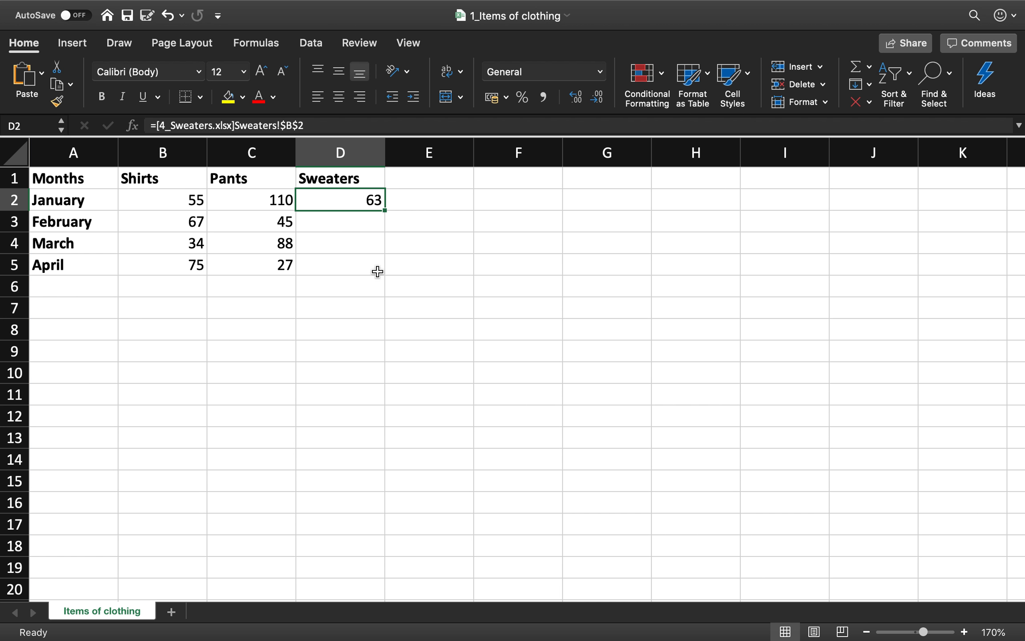
# - Change the D2 formula to =[4_Sweaters.xlsx]Sweaters!$B2, fill it down to D5 and reselect D2
pyautogui.click(299, 126)
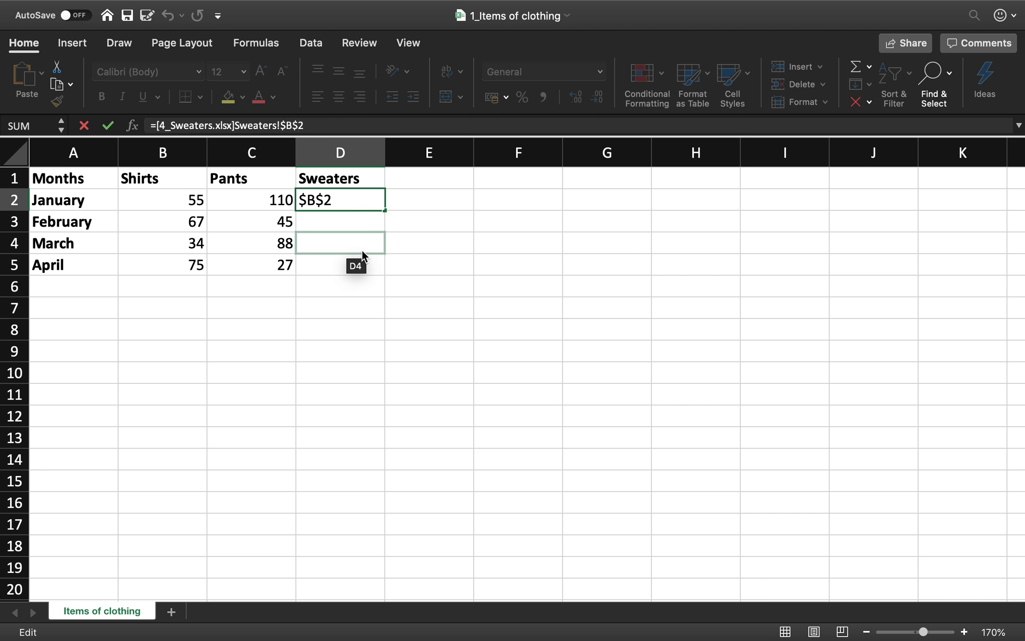
pyautogui.press('BackSpace')
pyautogui.press('Return')
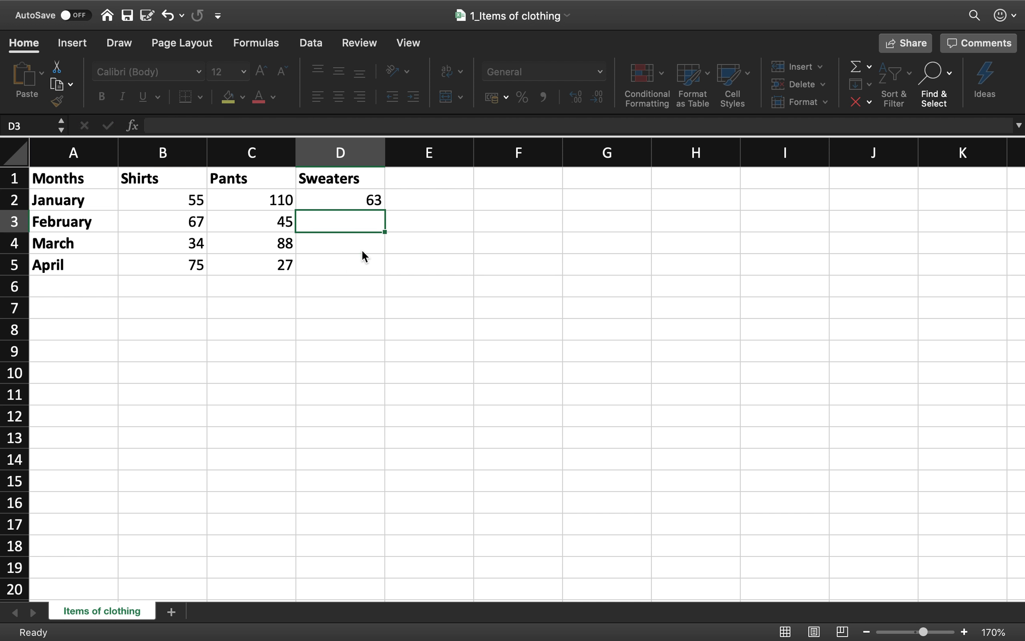
pyautogui.click(374, 200)
pyautogui.moveTo(384, 210); pyautogui.dragTo(382, 272)
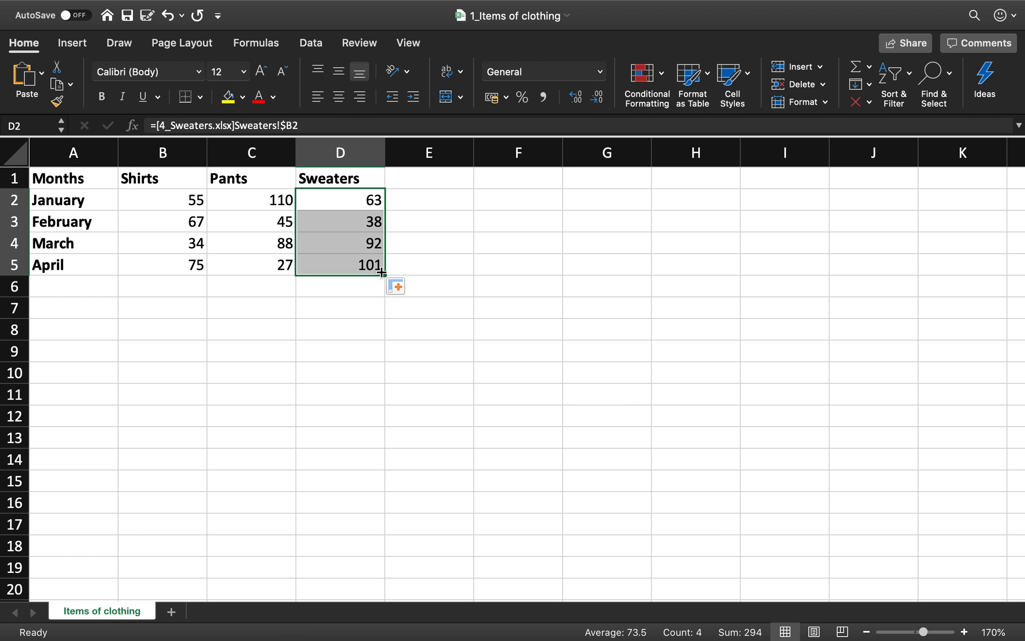
pyautogui.click(331, 204)
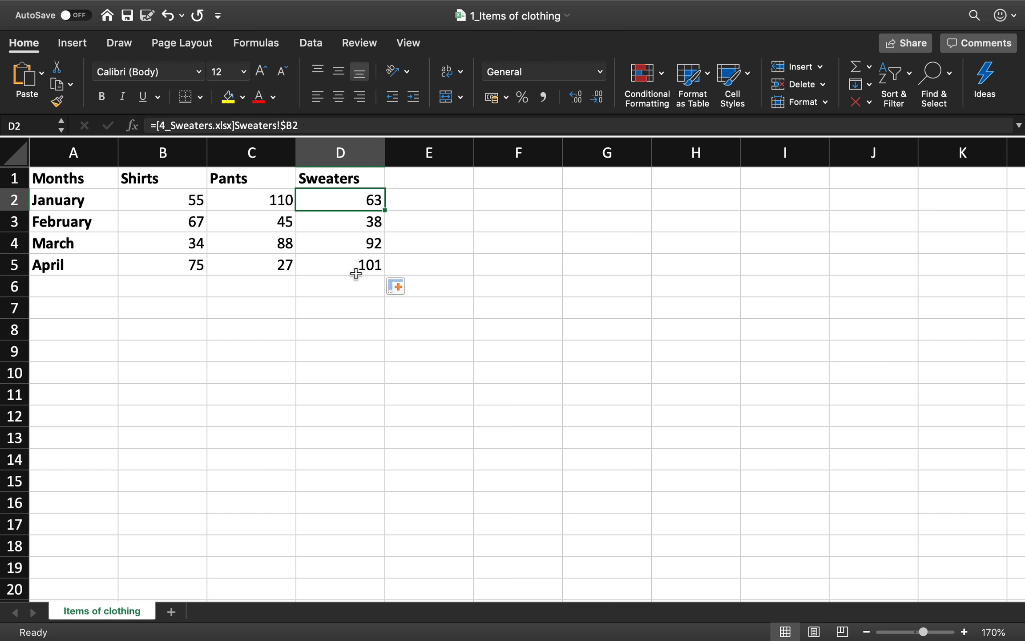
# - Compare the linked Sweaters values with the source data in the 4_Sweaters workbook and return to 1_Items of clothing
pyautogui.click(401, 9)
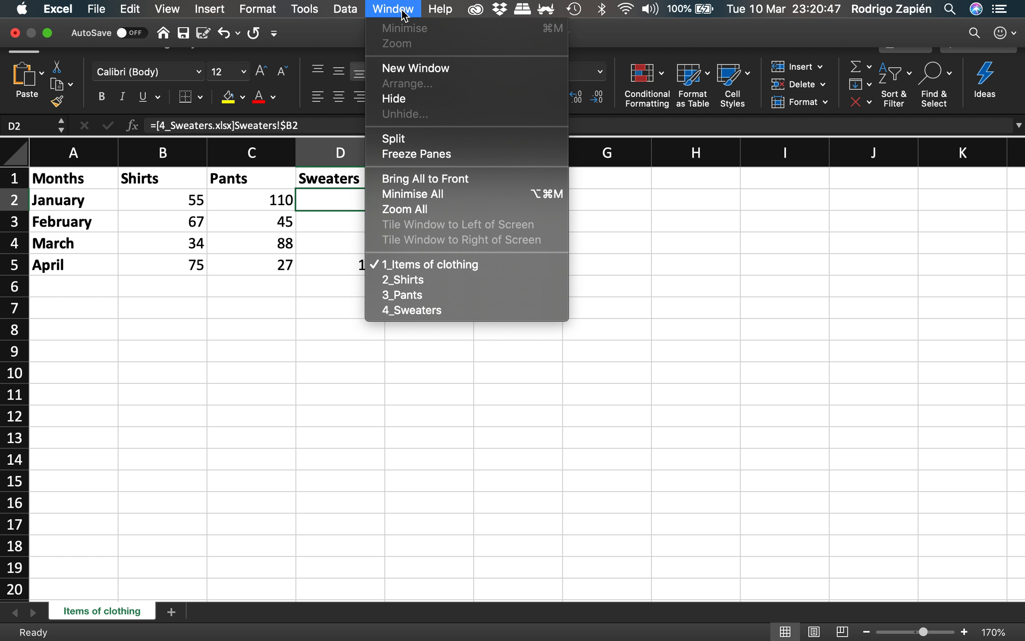
pyautogui.click(433, 311)
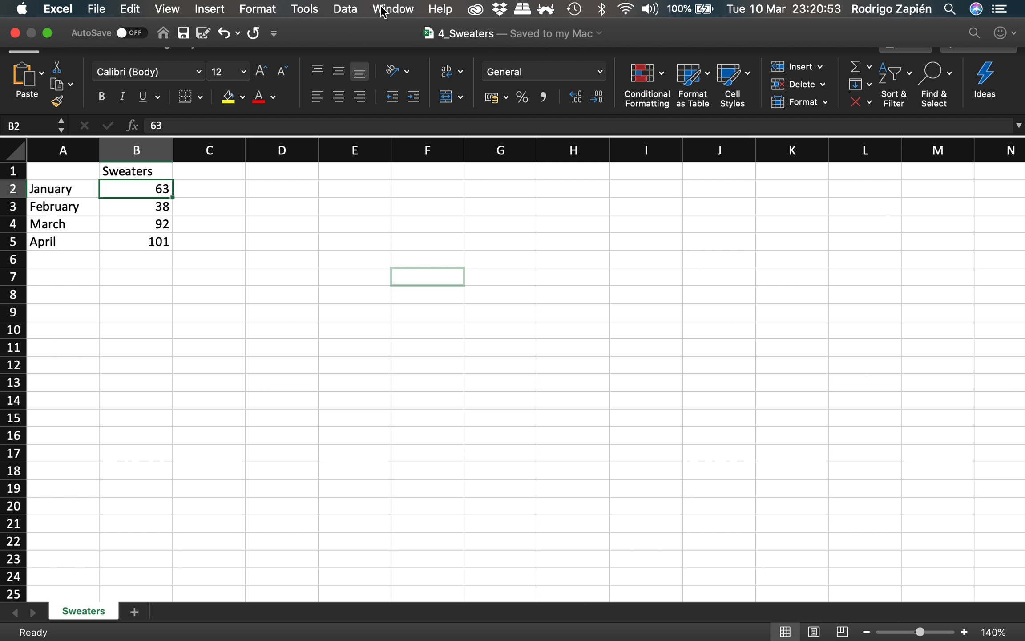
pyautogui.click(382, 10)
pyautogui.click(418, 262)
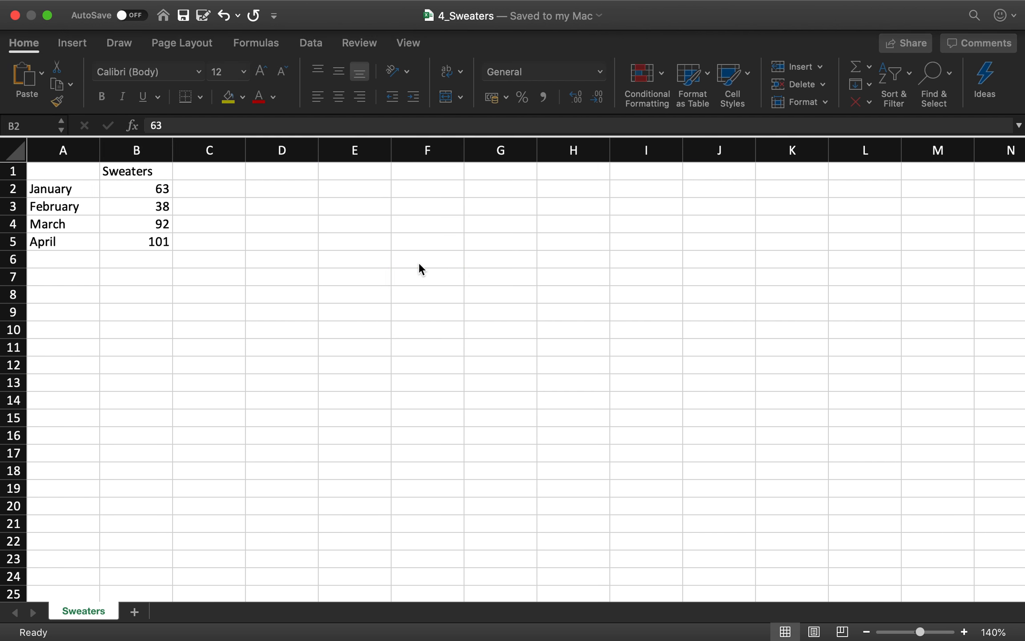
# - Save the 1_Items of clothing workbook with its completed Shirts, Pants and Sweaters links
pyautogui.moveTo(428, 14)
pyautogui.click(389, 9)
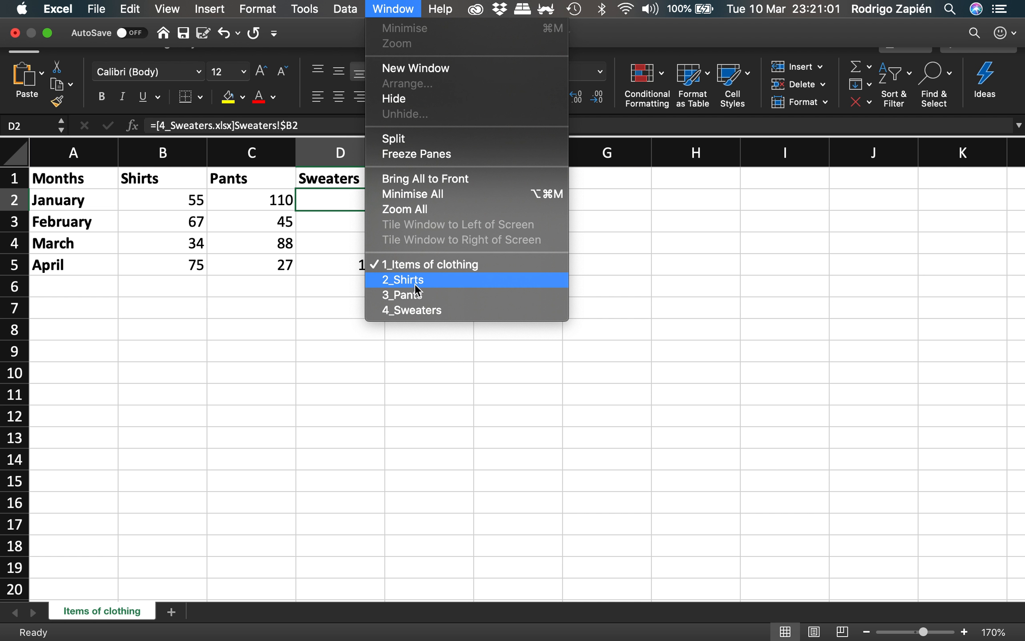
pyautogui.click(278, 288)
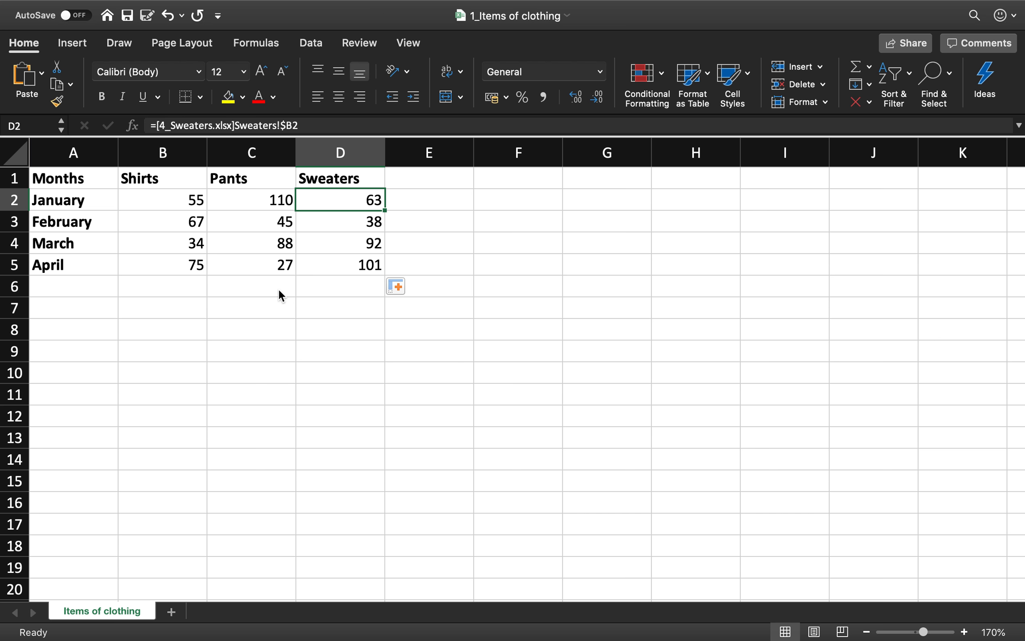
pyautogui.press('super+s')
# - Review the monthly source figures in the 2_Shirts, 3_Pants and 4_Sweaters workbooks one after another
pyautogui.moveTo(426, 2)
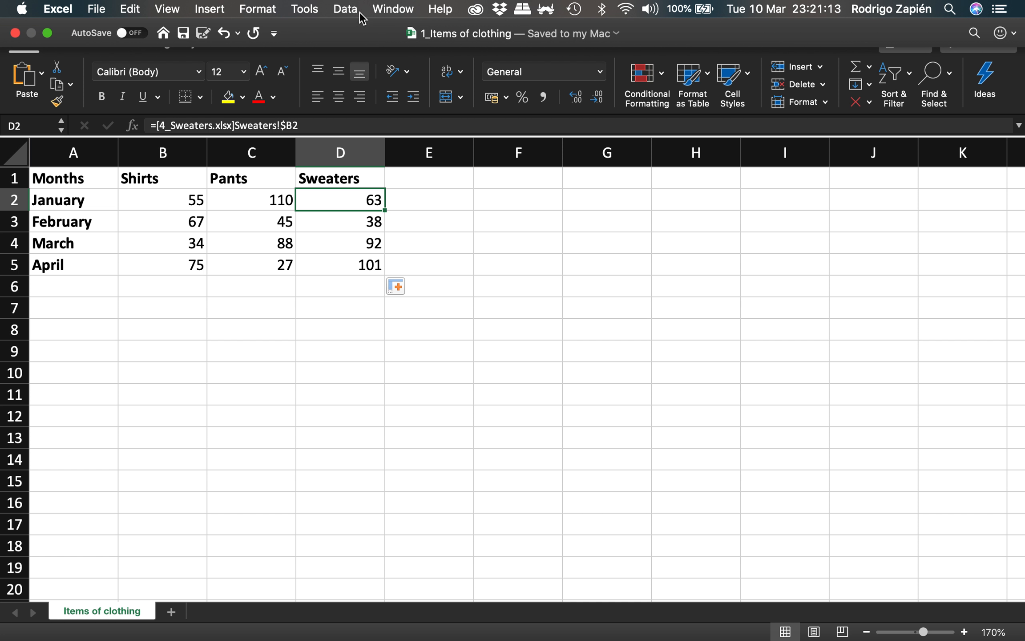
pyautogui.click(385, 10)
pyautogui.click(402, 281)
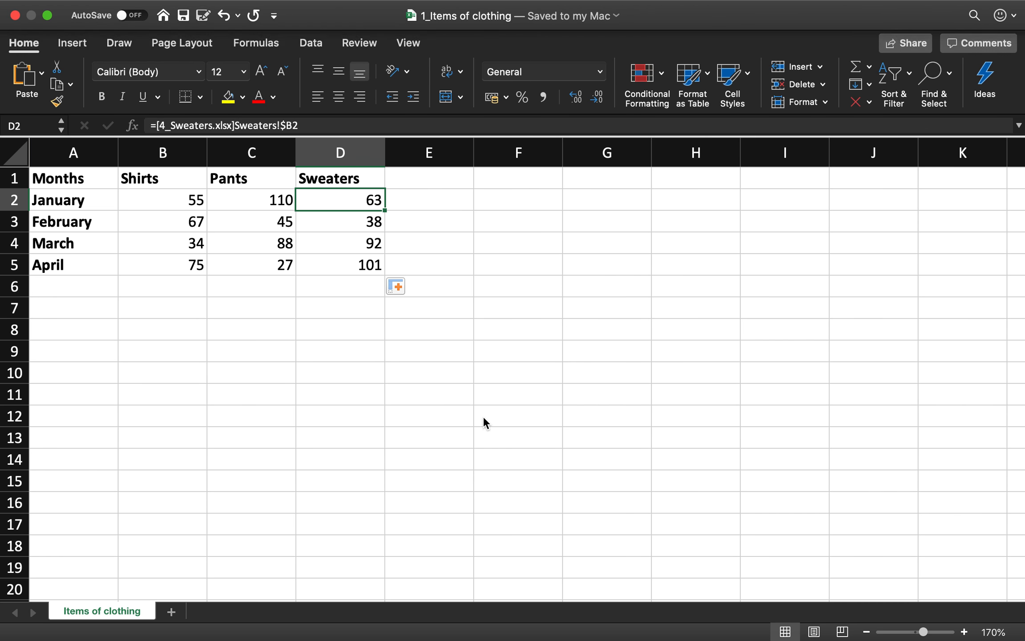
pyautogui.moveTo(440, 14)
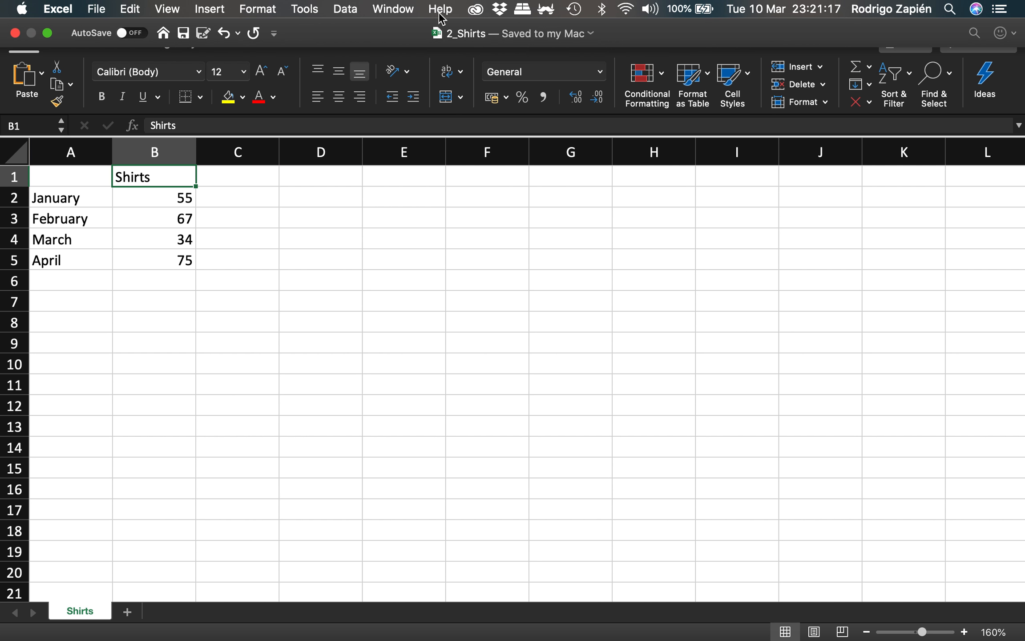
pyautogui.click(393, 9)
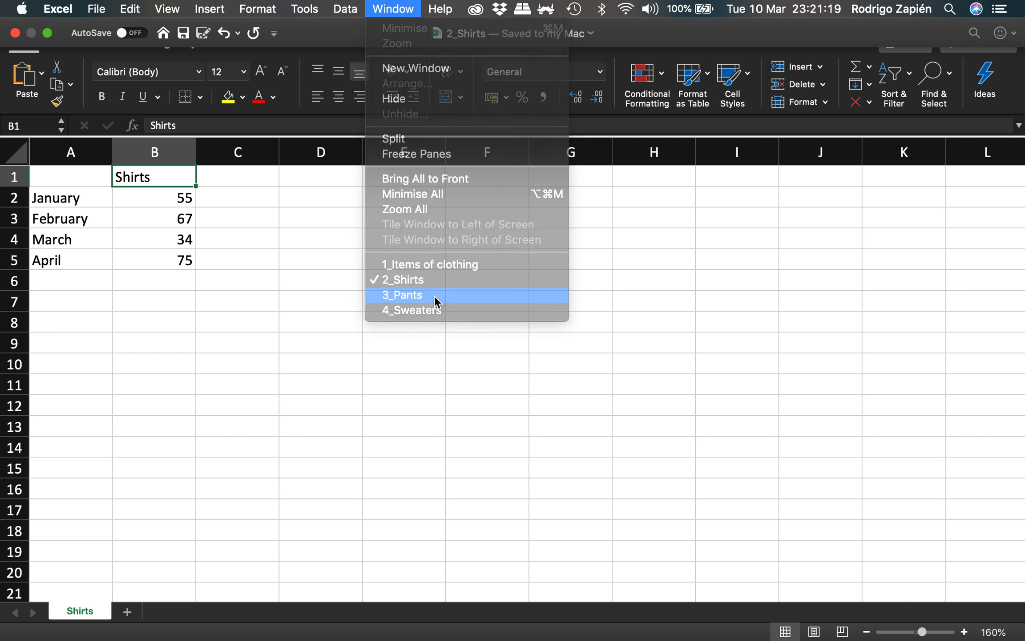
pyautogui.click(435, 296)
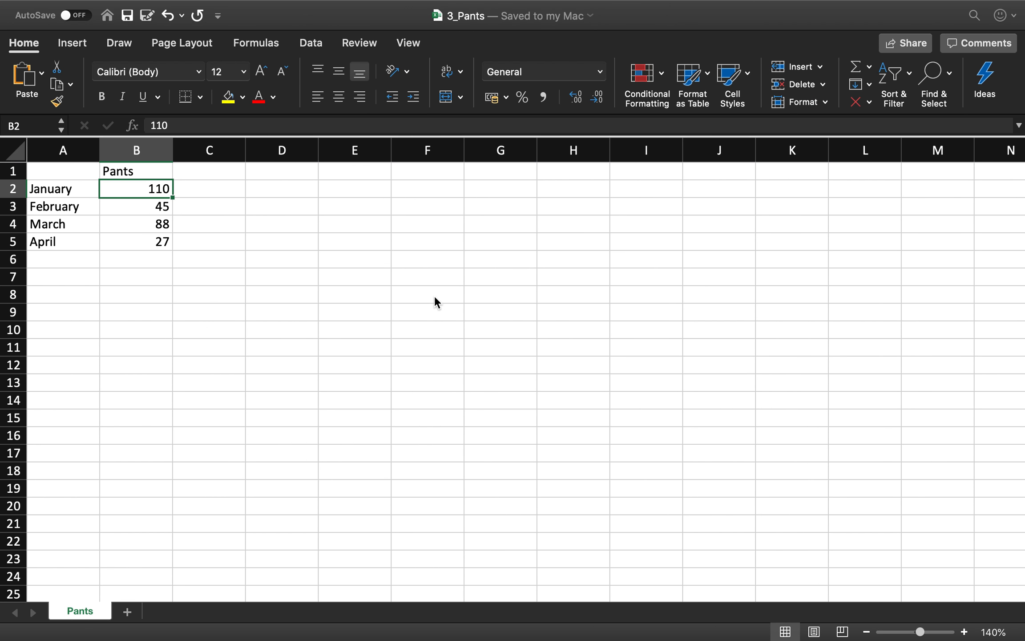
pyautogui.click(403, 9)
pyautogui.click(438, 310)
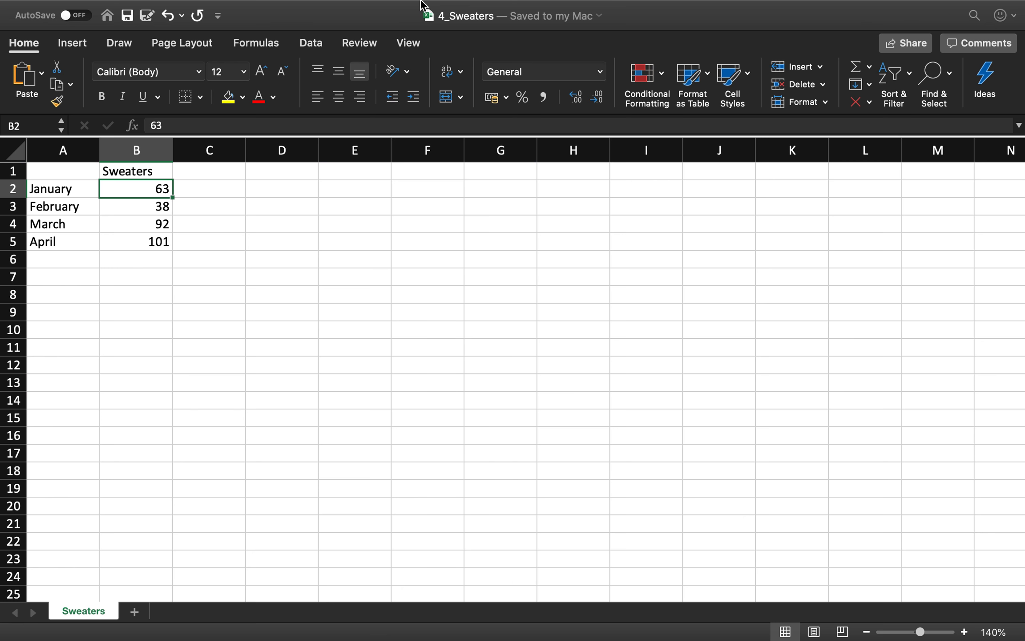
# - Set the January Shirts value in cell B2 of the 2_Shirts workbook to 85
pyautogui.click(393, 9)
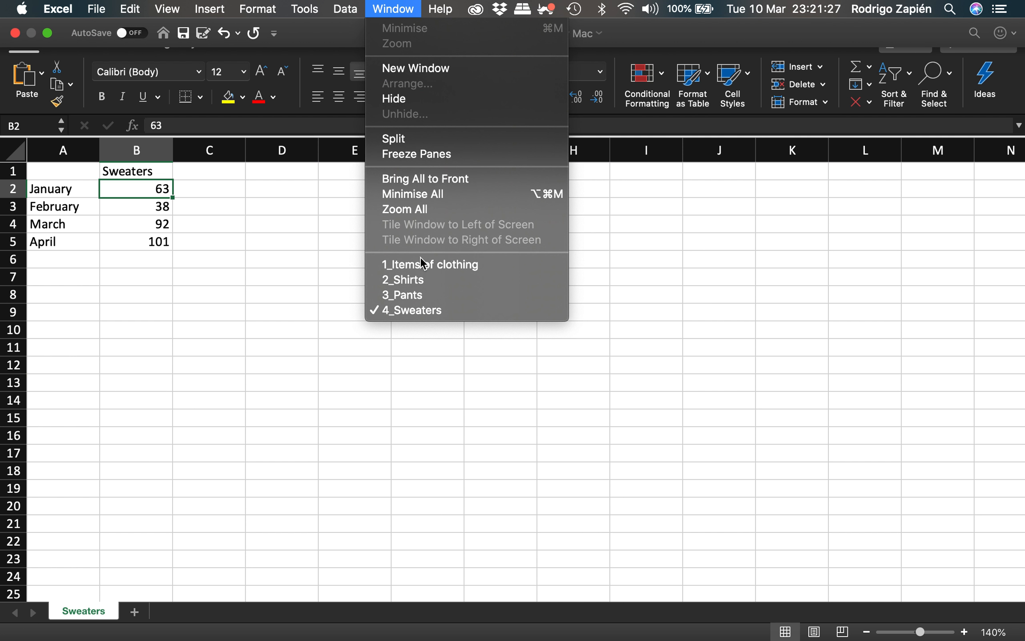
pyautogui.click(421, 278)
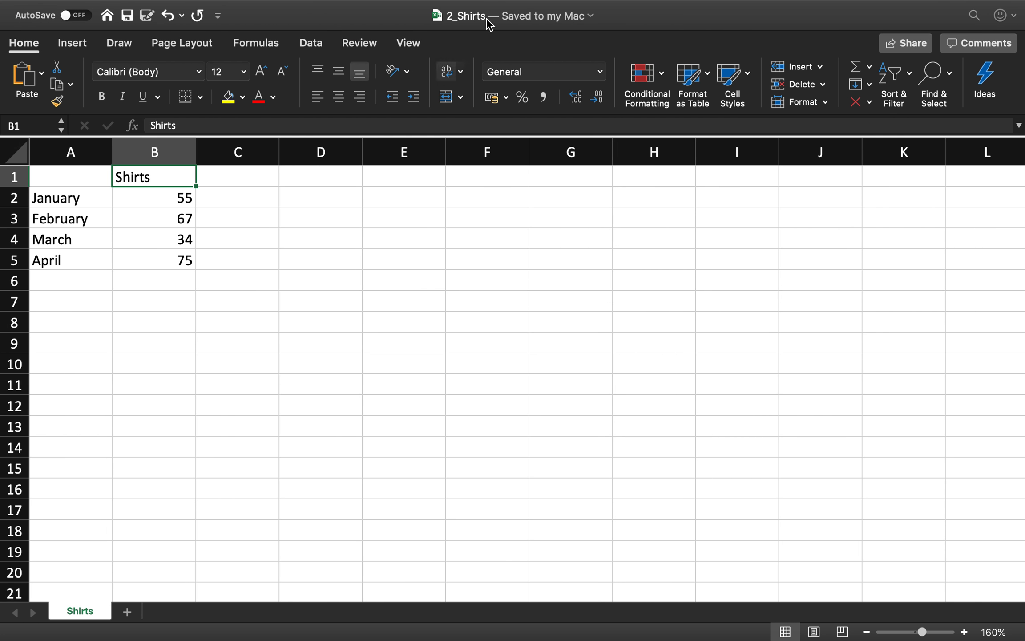
pyautogui.click(180, 201)
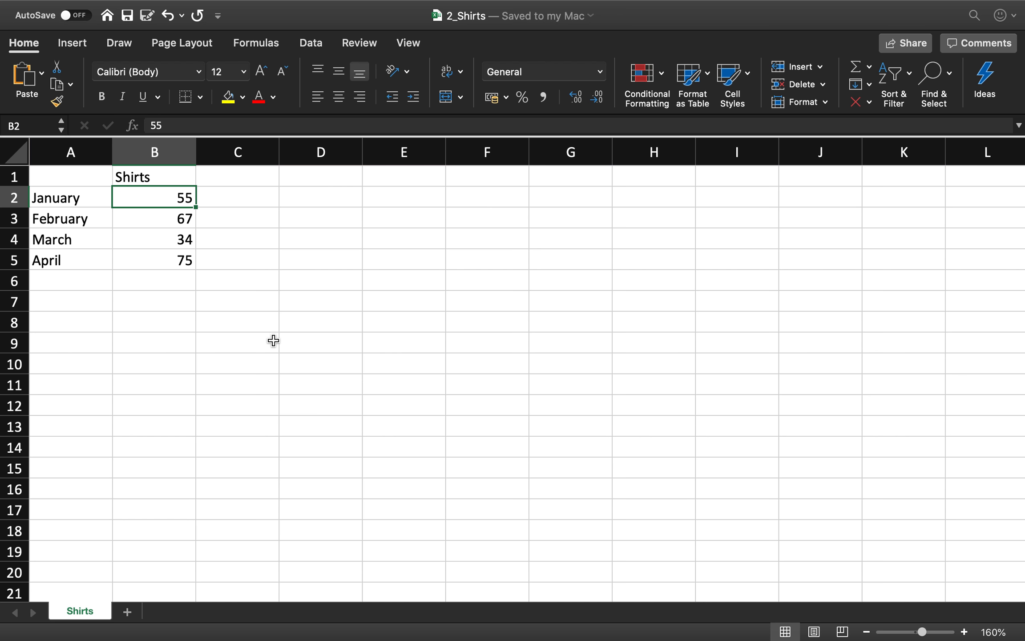
pyautogui.write('85')
pyautogui.press('Return')
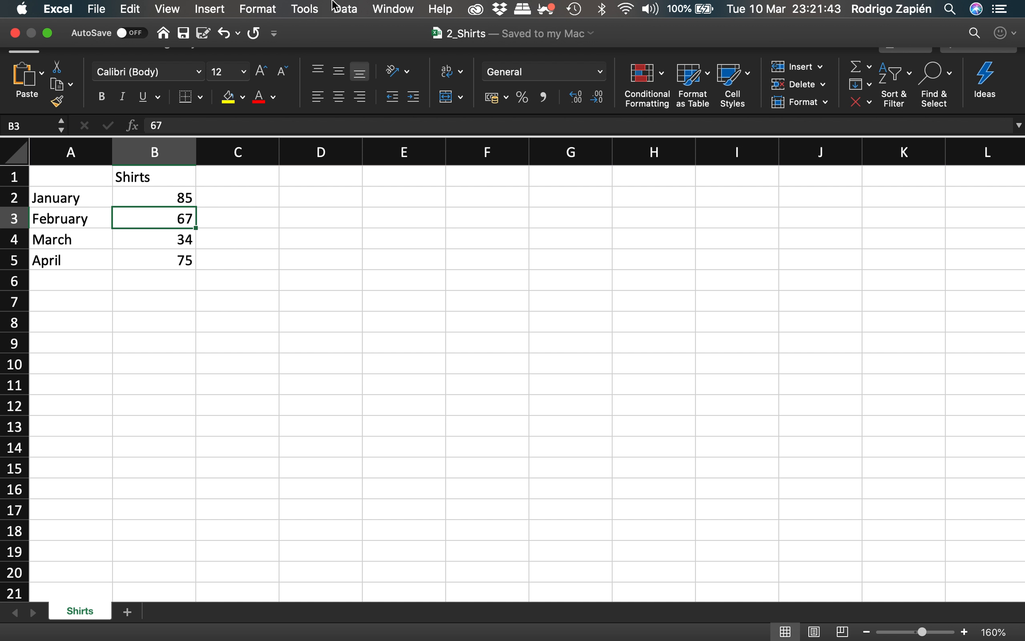
# - Return to 1_Items of clothing and check the linked January Shirts value in cell B2
pyautogui.click(382, 11)
pyautogui.click(430, 264)
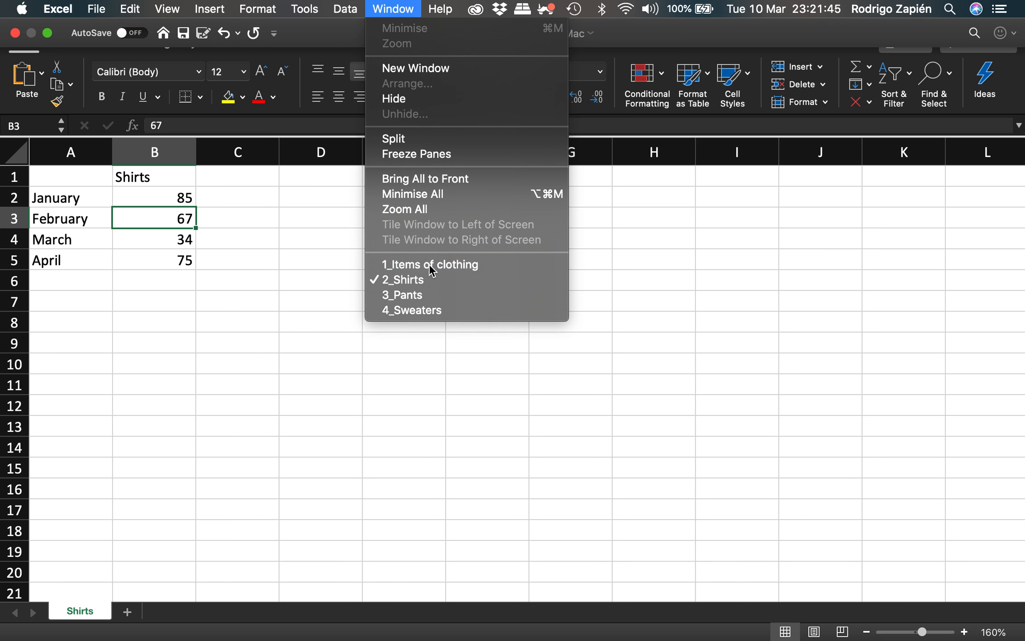
pyautogui.click(192, 200)
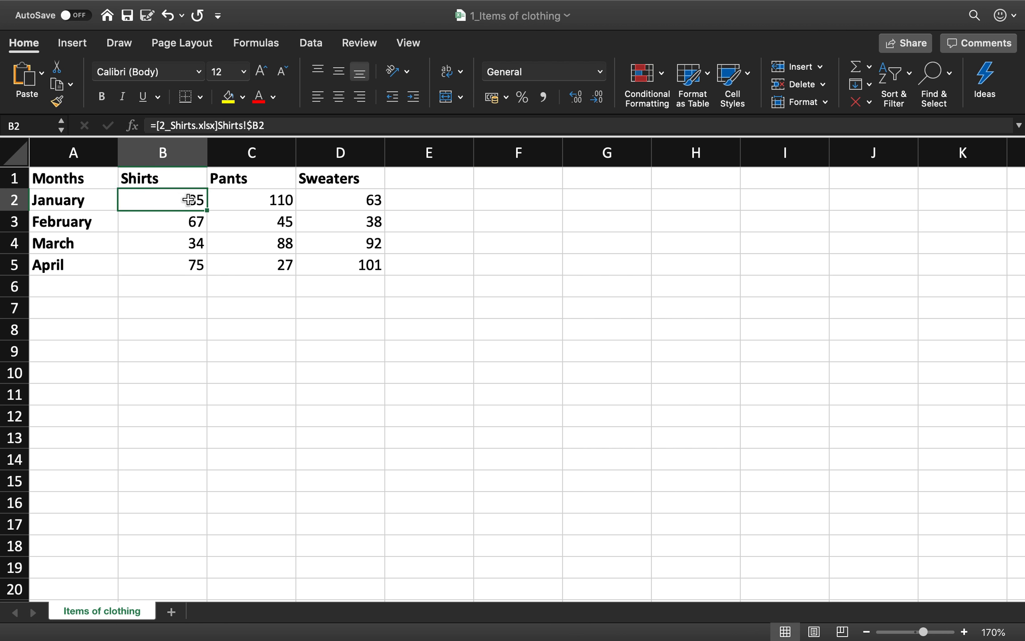